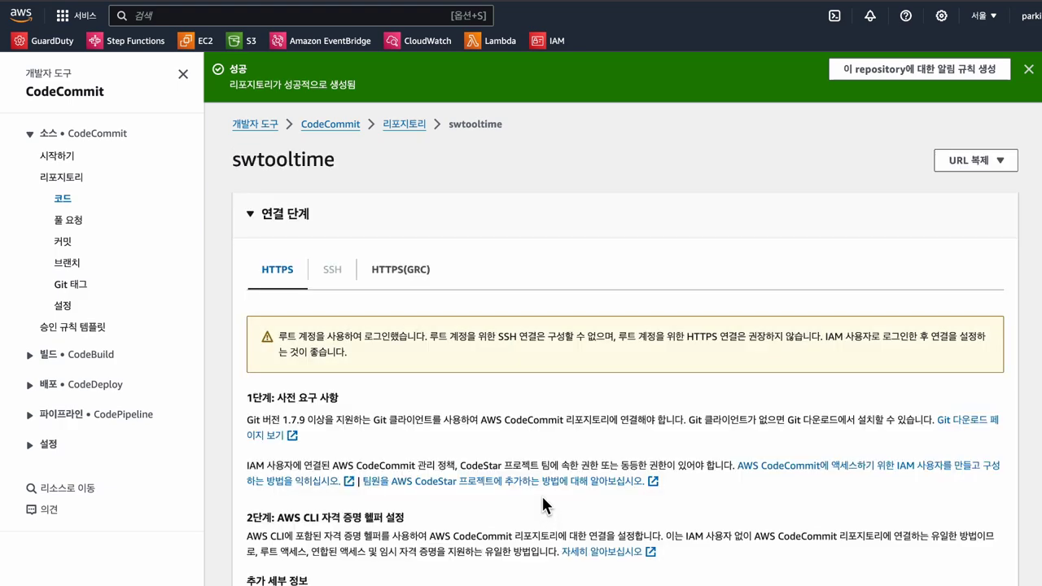
# Step: Scroll down the new swtooltime repository page to view its connection steps
pyautogui.scroll(-3, 445, 351)
# Step: Create a new file named readme.md containing the text 'test'
pyautogui.scroll(-3, 445, 354)
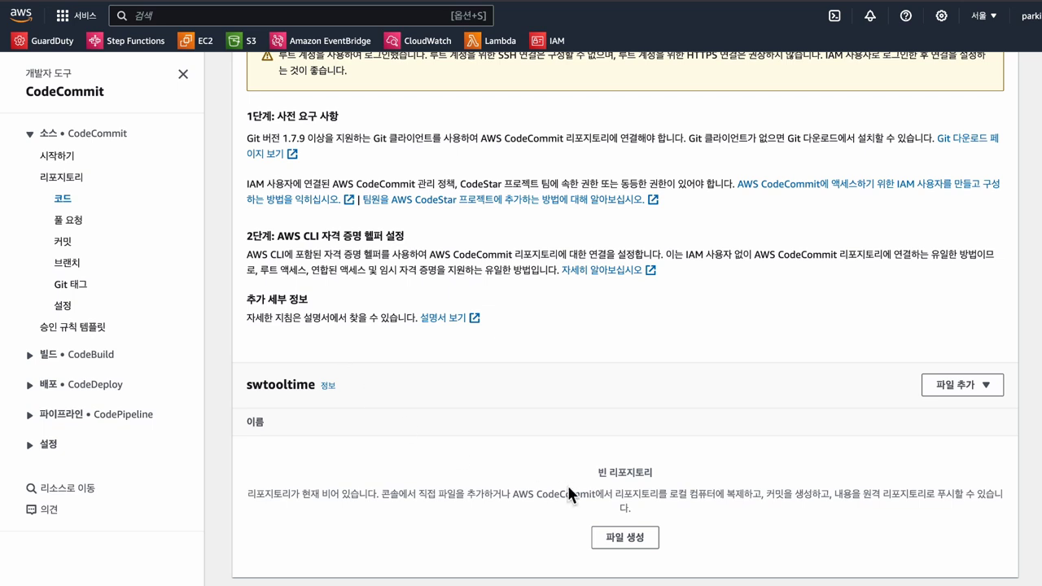
pyautogui.click(636, 539)
pyautogui.scroll(-1, 327, 214)
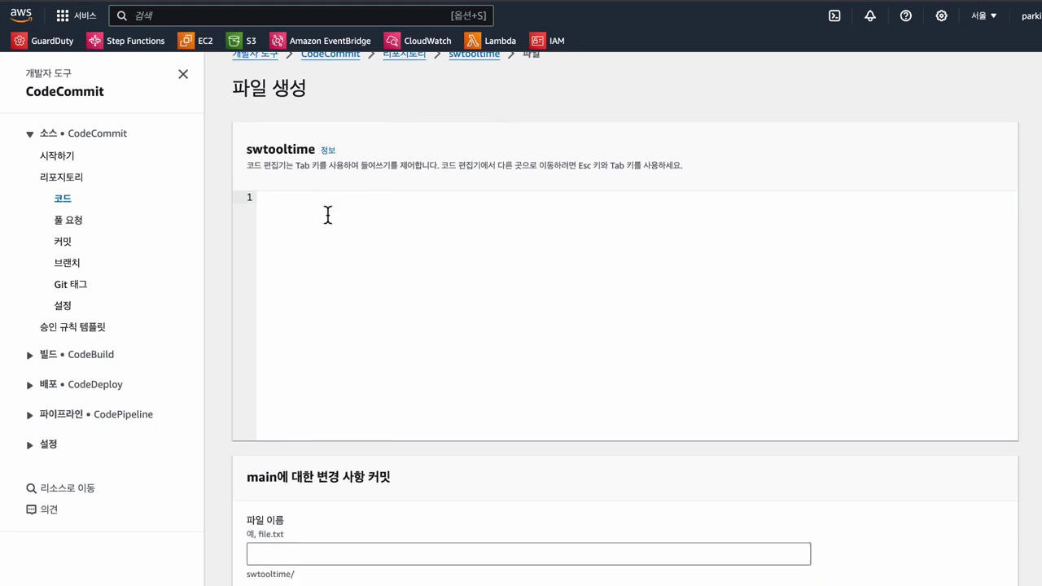
pyautogui.write('test')
pyautogui.scroll(-3, 329, 402)
pyautogui.click(337, 423)
pyautogui.scroll(-3, 343, 418)
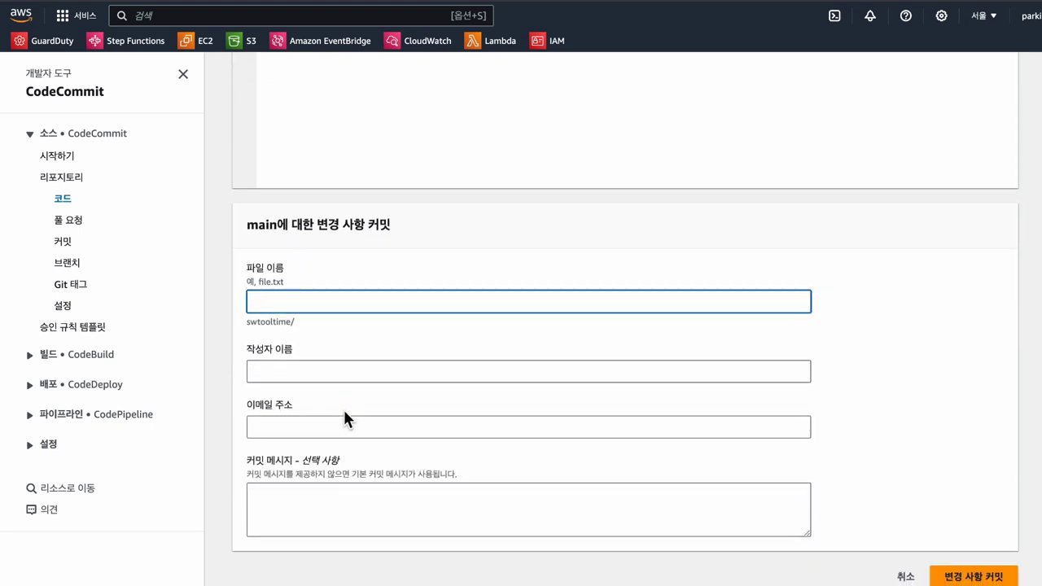
pyautogui.write('readme.m')
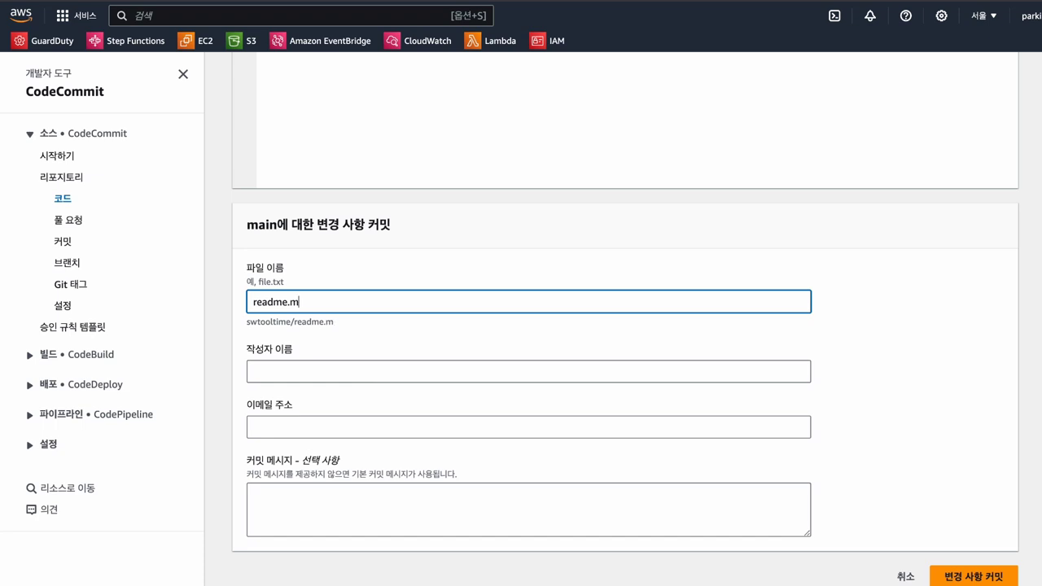
pyautogui.write('d')
# Step: Enter the author name and email address, then commit readme.md to the main branch
pyautogui.click(302, 368)
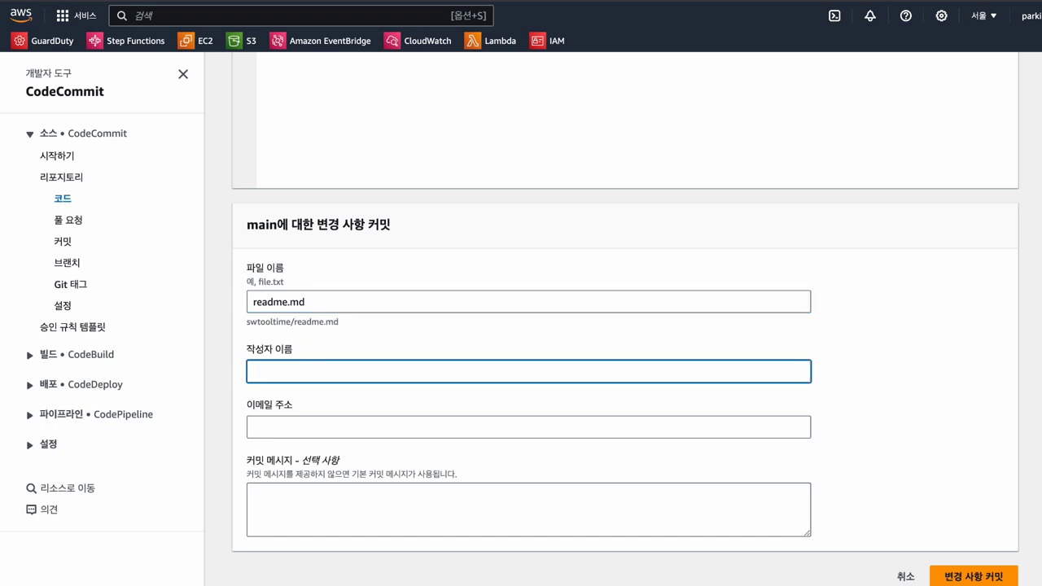
pyautogui.write('parkgit')
pyautogui.press('BackSpace')
pyautogui.press('BackSpace')
pyautogui.press('BackSpace')
pyautogui.write('ing')
pyautogui.click(253, 427)
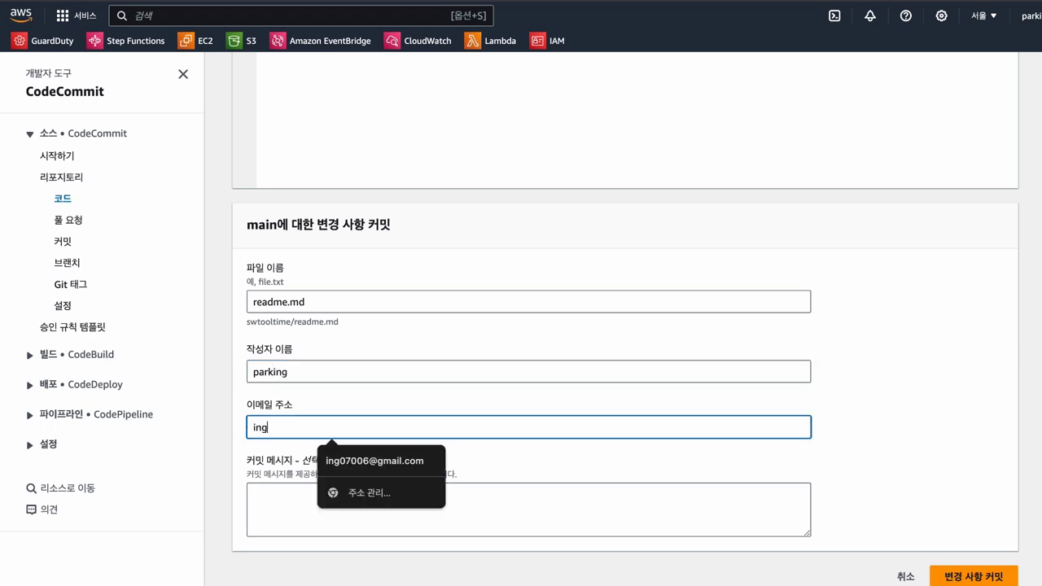
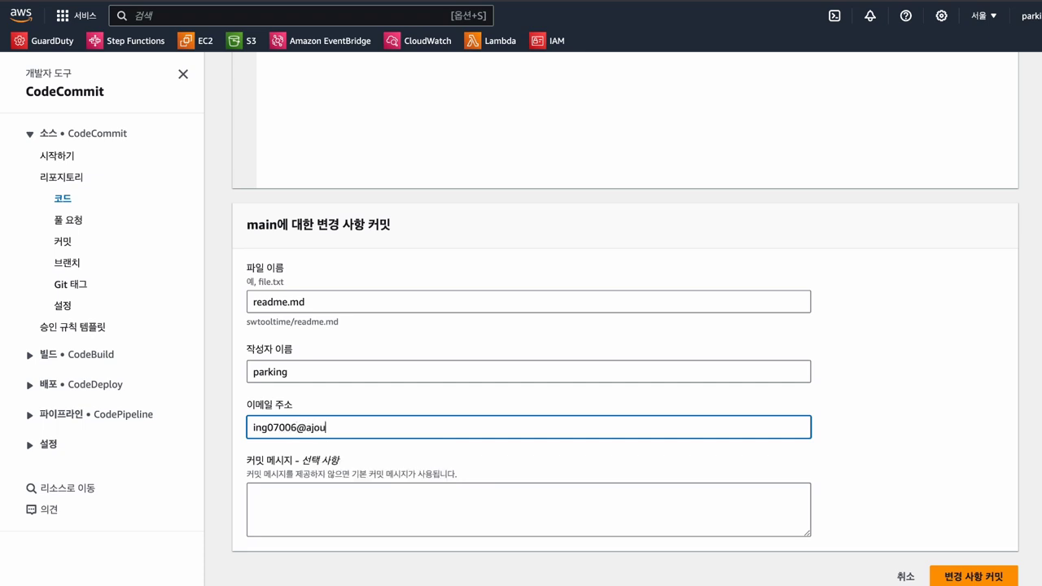
pyautogui.scroll(-1, 936, 473)
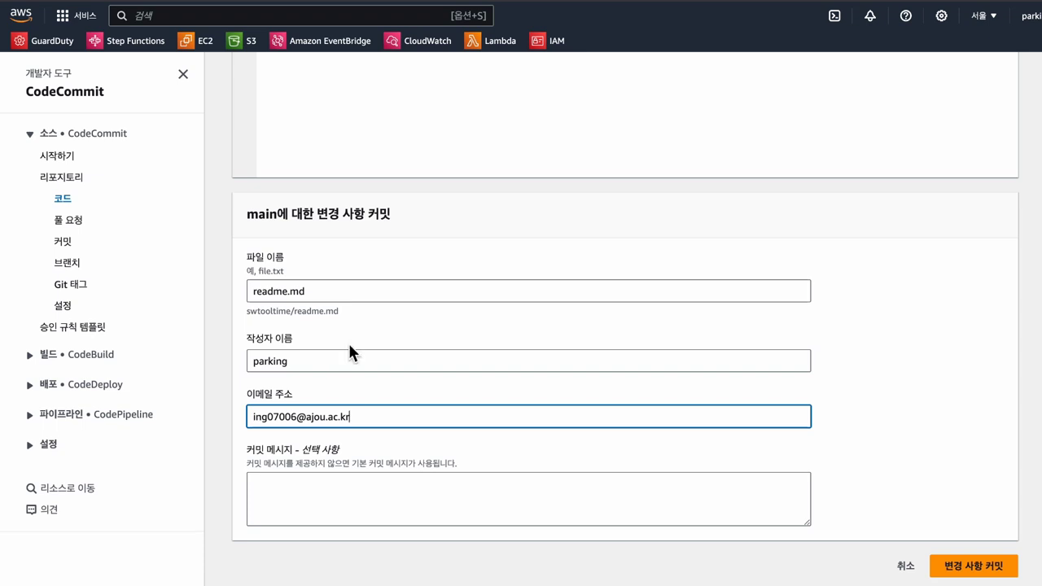
pyautogui.scroll(5, 349, 350)
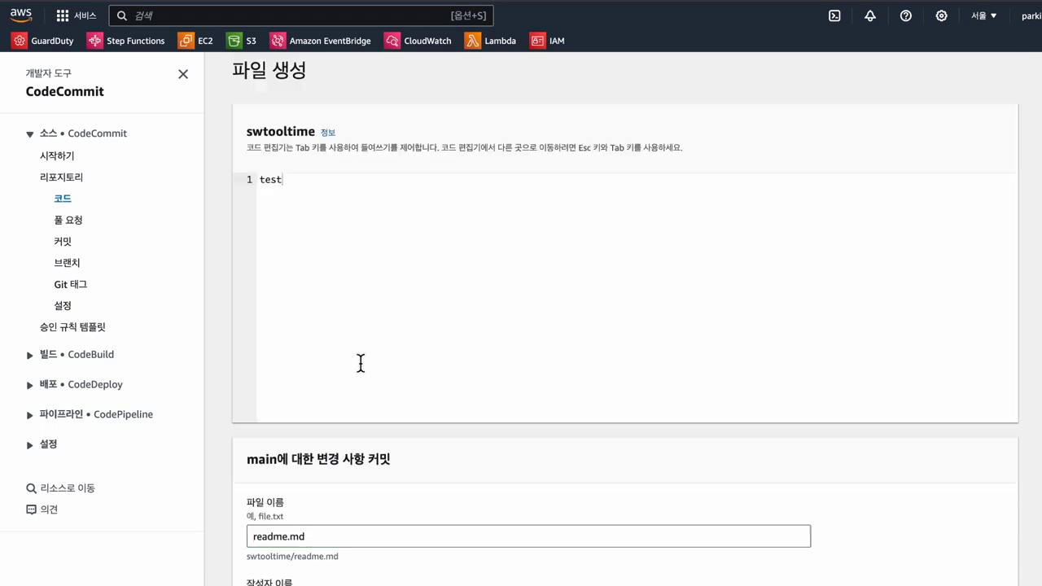
pyautogui.scroll(-4, 361, 361)
pyautogui.scroll(-1, 361, 363)
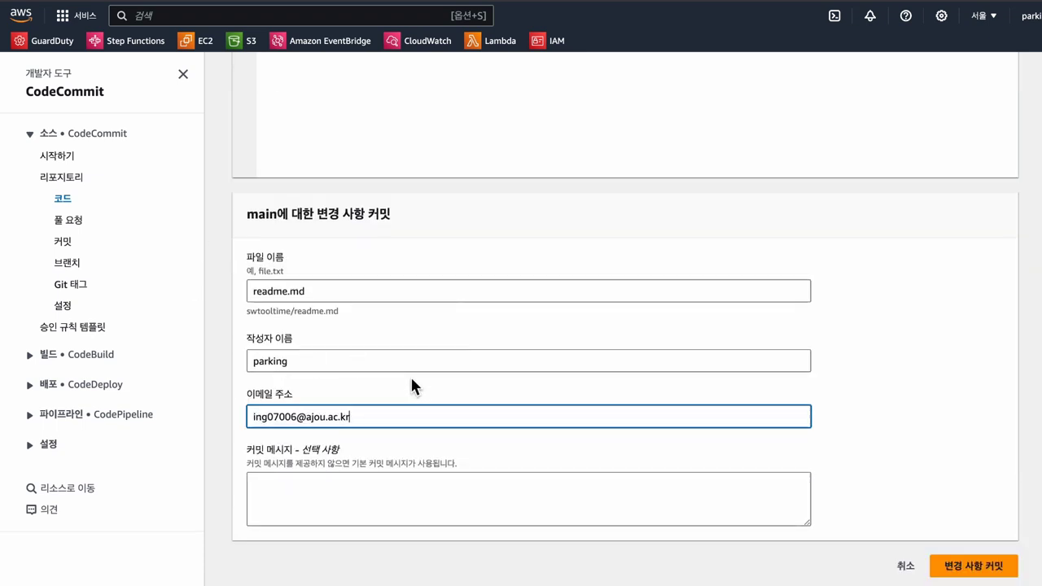
pyautogui.click(985, 568)
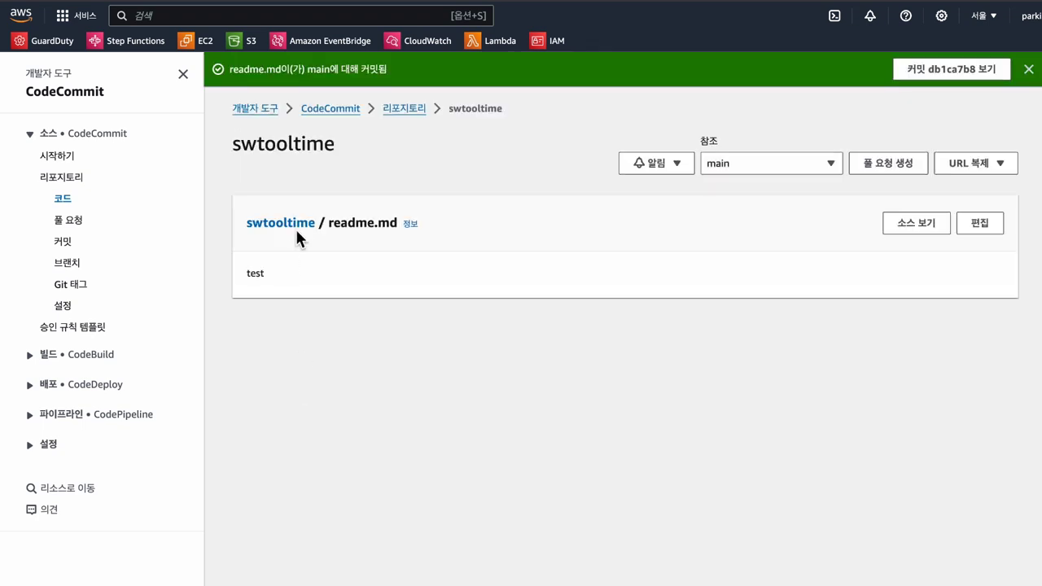
# Step: Select the repository and readme.md names in the file heading, translate them, and close the popup
pyautogui.moveTo(226, 226); pyautogui.dragTo(316, 223)
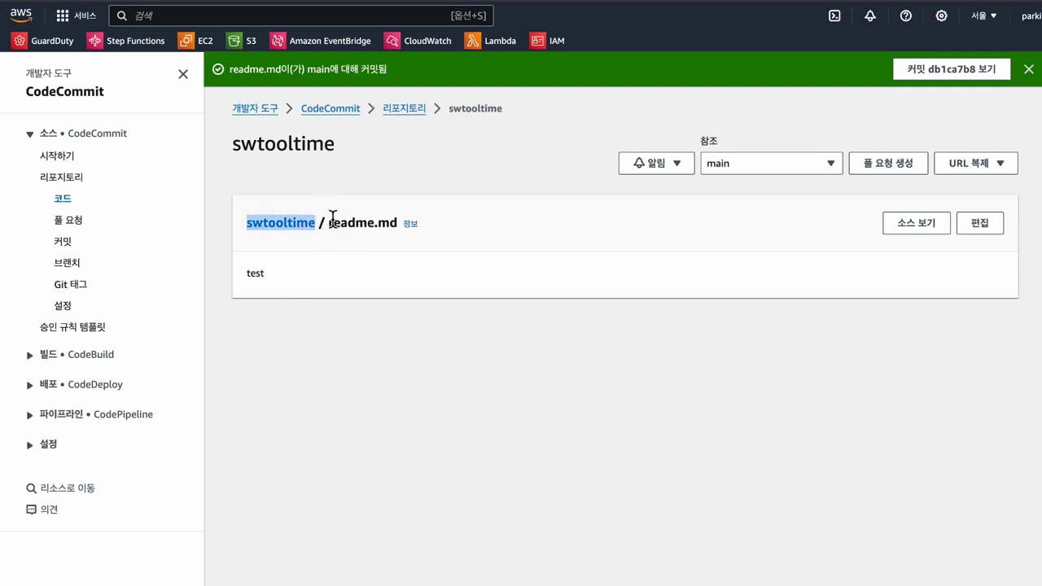
pyautogui.moveTo(329, 222); pyautogui.dragTo(397, 228)
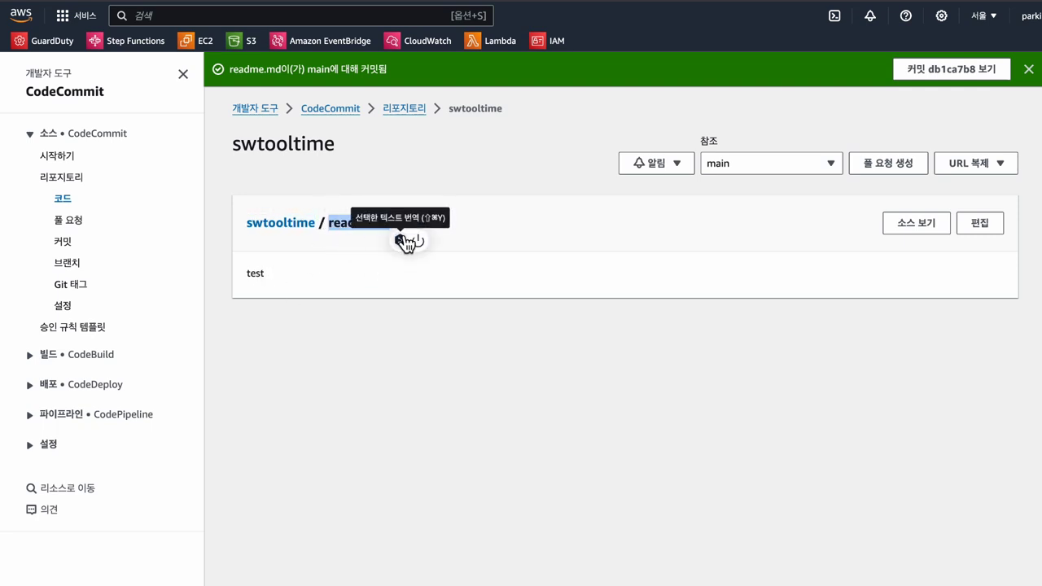
pyautogui.click(405, 240)
pyautogui.click(509, 220)
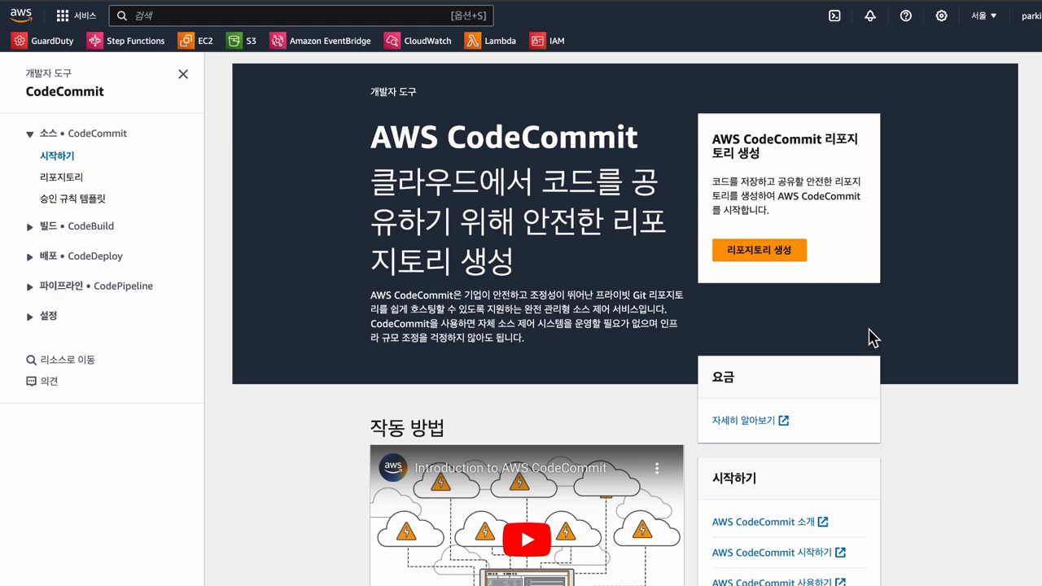
# Step: Create an empty CodeCommit repository named swtooltime and scroll to its connection steps
pyautogui.click(759, 250)
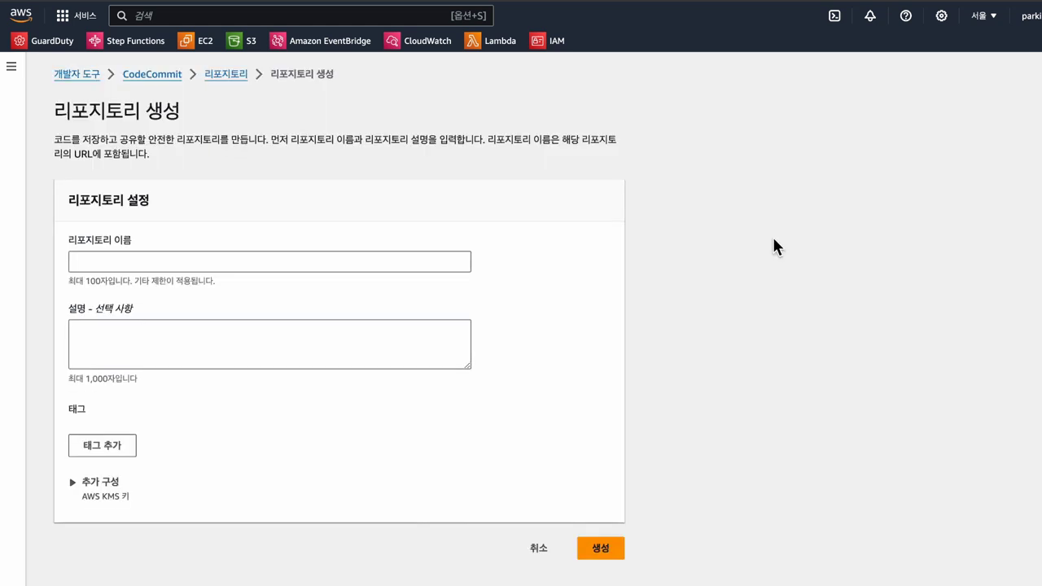
pyautogui.click(213, 256)
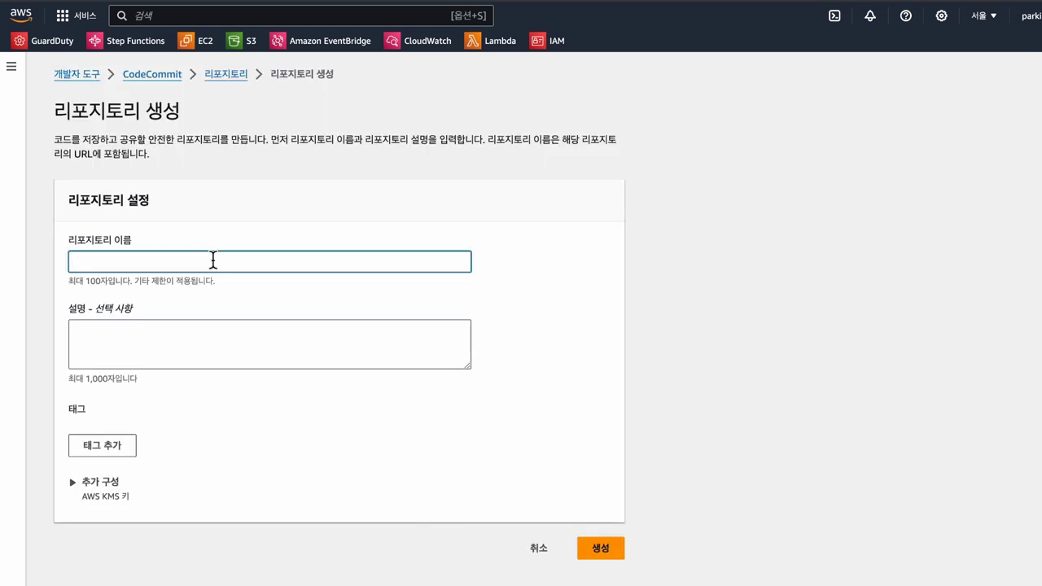
pyautogui.write('swtooltime')
pyautogui.click(611, 551)
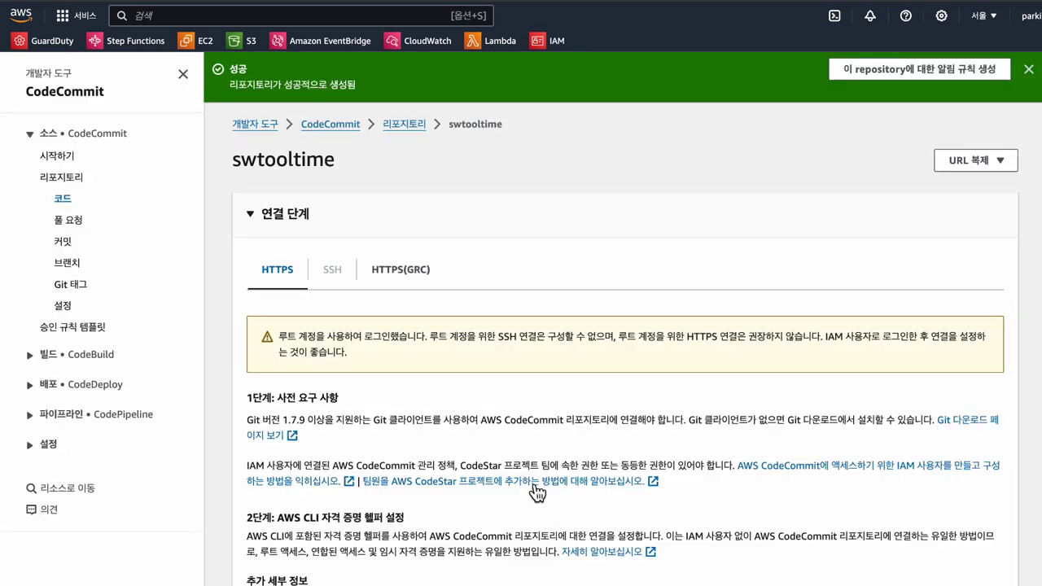
pyautogui.scroll(-2, 446, 352)
pyautogui.scroll(-3, 446, 355)
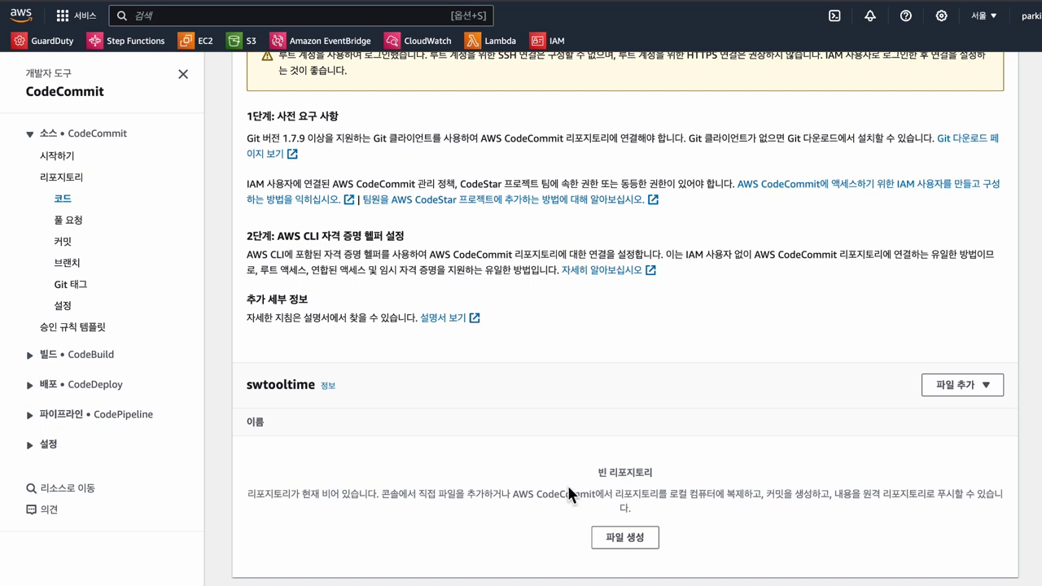
pyautogui.click(634, 541)
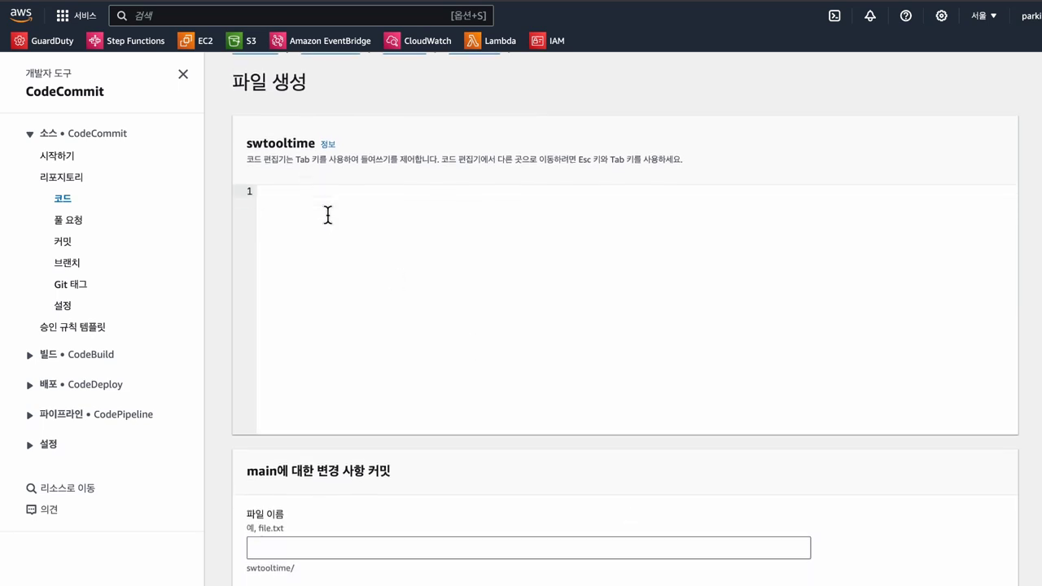
# Step: Write 'test' as the content of a new file named readme.md
pyautogui.click(328, 214)
pyautogui.write('test')
pyautogui.scroll(-3, 330, 406)
pyautogui.click(337, 424)
pyautogui.scroll(-3, 343, 412)
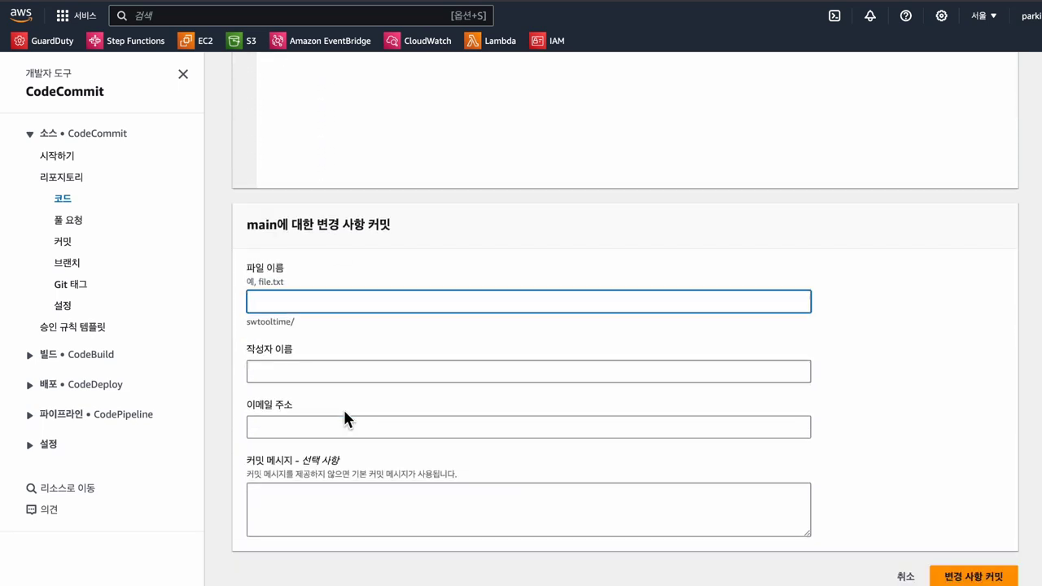
pyautogui.write('readme')
pyautogui.press('BackSpace')
pyautogui.write('e.m')
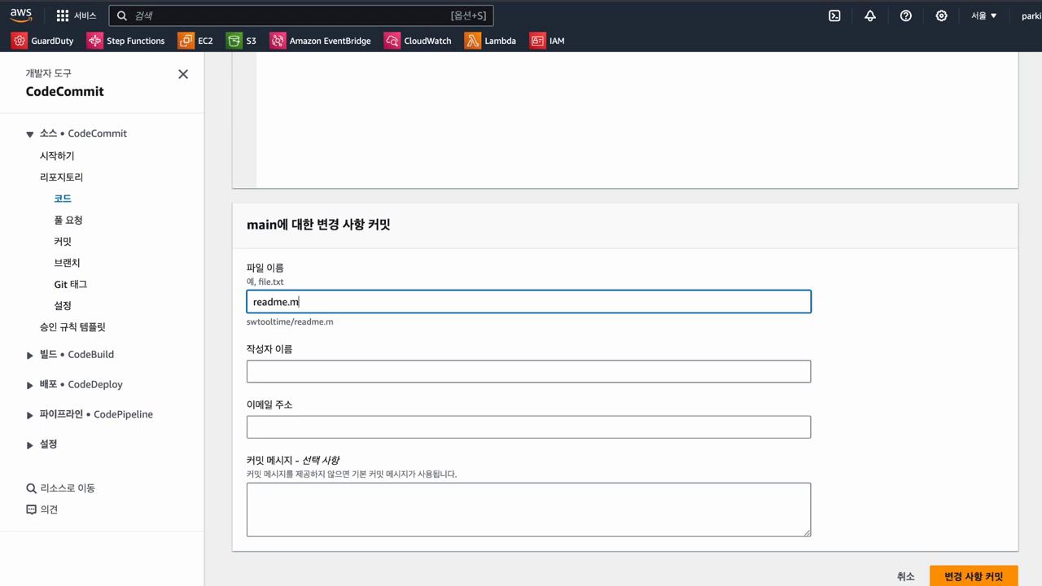
pyautogui.write('d')
# Step: Fill in the author name and email address and commit readme.md to main
pyautogui.click(302, 355)
pyautogui.write('d')
pyautogui.press('BackSpace')
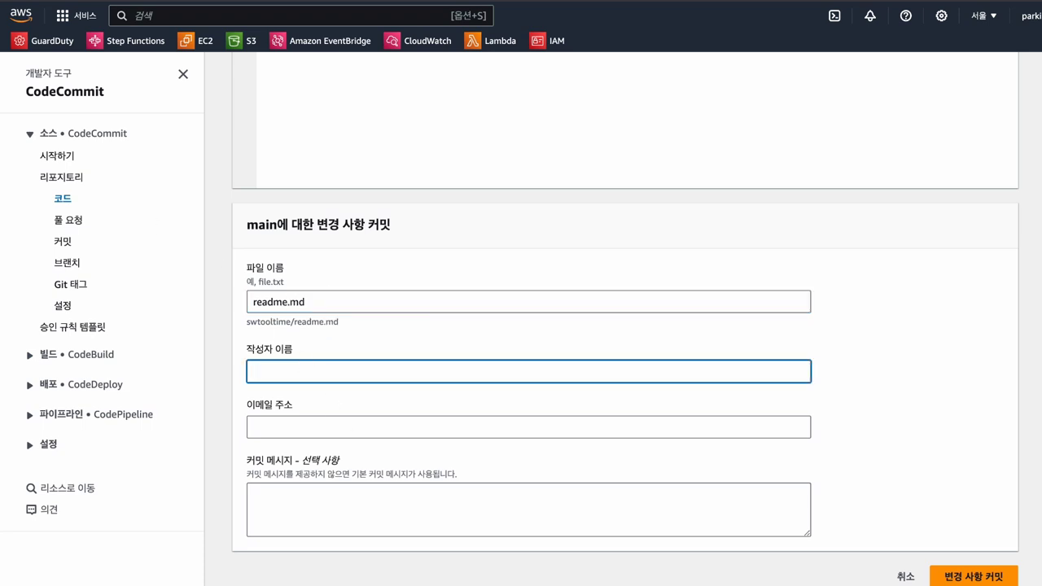
pyautogui.write('parkgin')
pyautogui.press('BackSpace')
pyautogui.press('BackSpace')
pyautogui.press('BackSpace')
pyautogui.write('ing')
pyautogui.press('Tab')
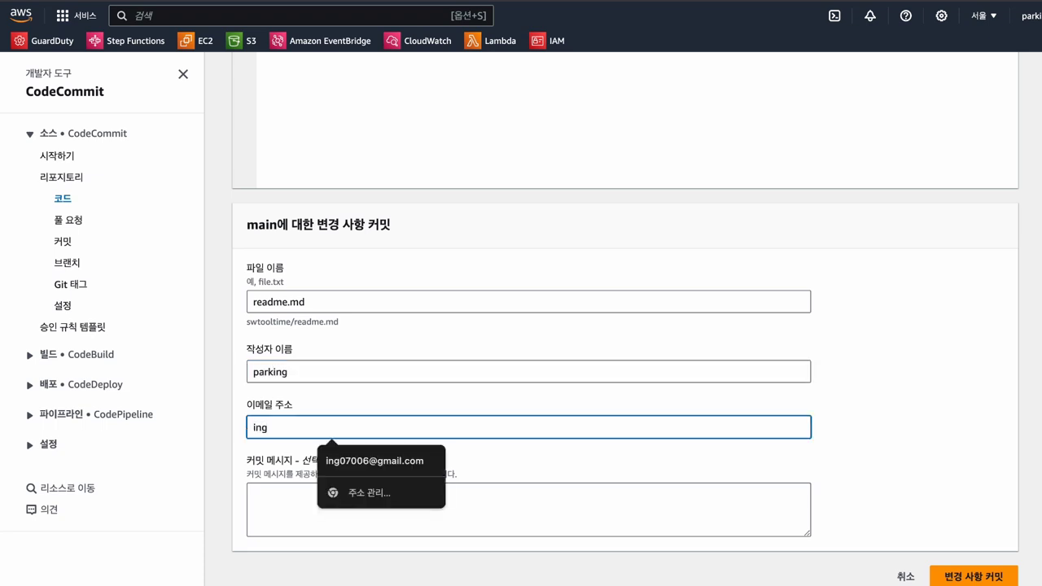
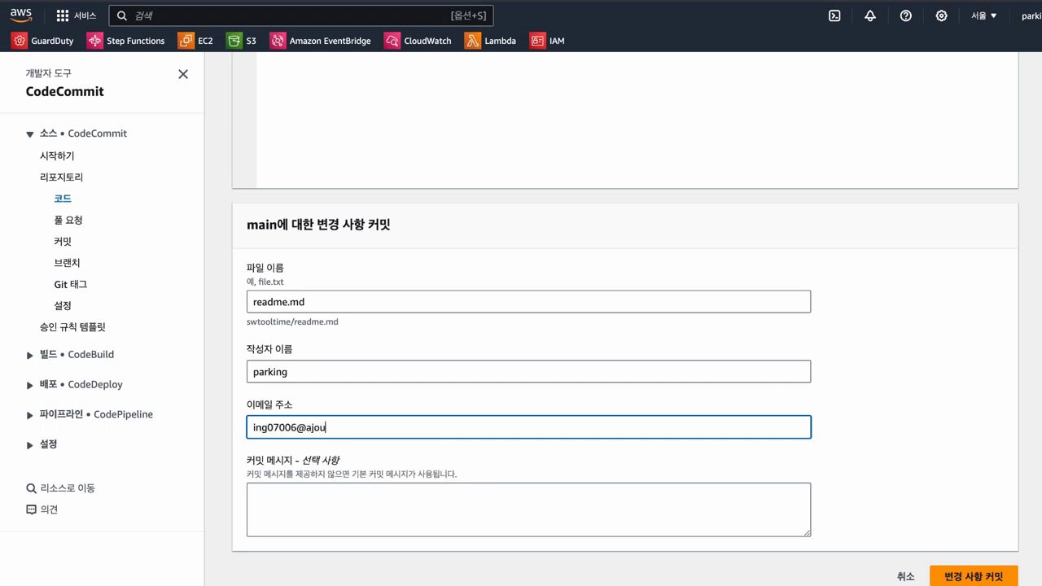
pyautogui.scroll(-1, 920, 455)
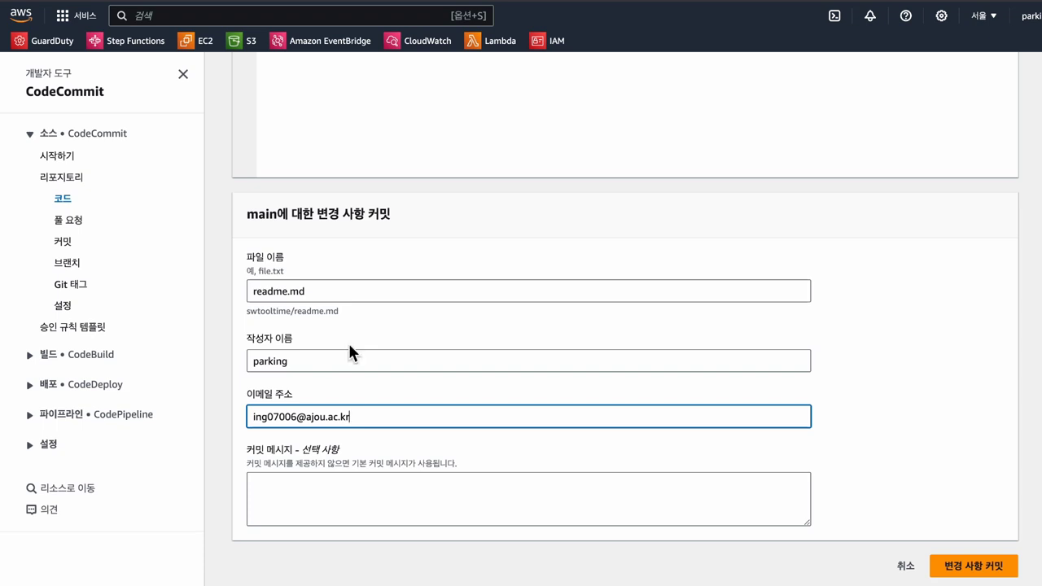
pyautogui.scroll(5, 349, 342)
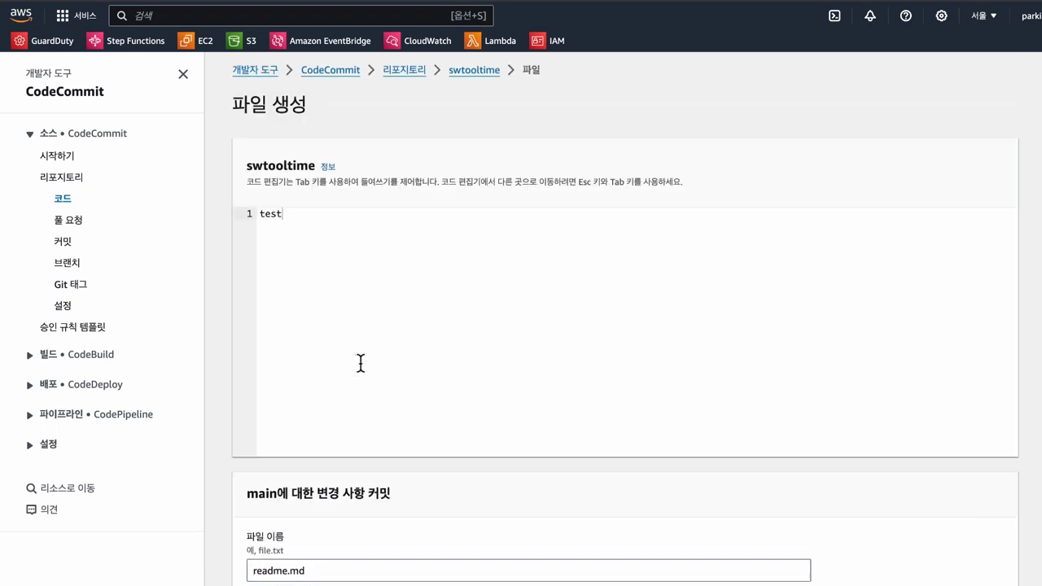
pyautogui.scroll(-5, 361, 363)
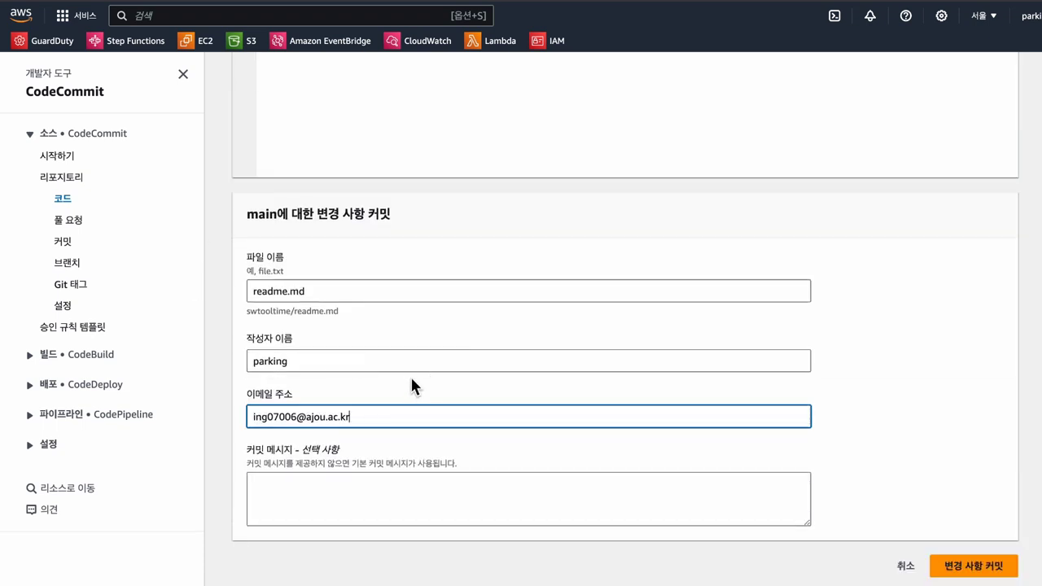
pyautogui.click(986, 568)
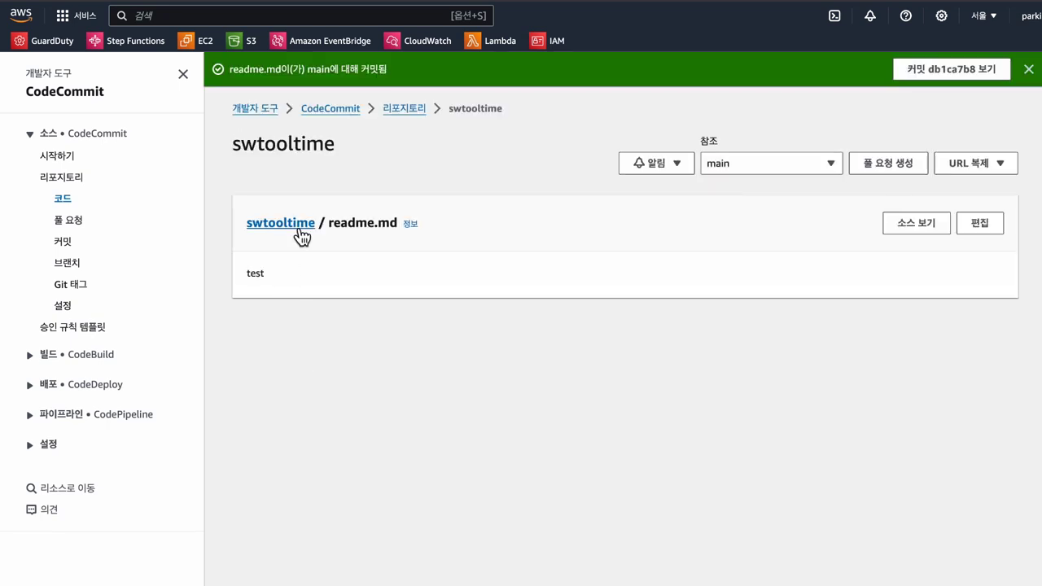
# Step: Translate the selected repository and file names, then copy the swtooltime HTTPS clone URL
pyautogui.moveTo(226, 226); pyautogui.dragTo(326, 221)
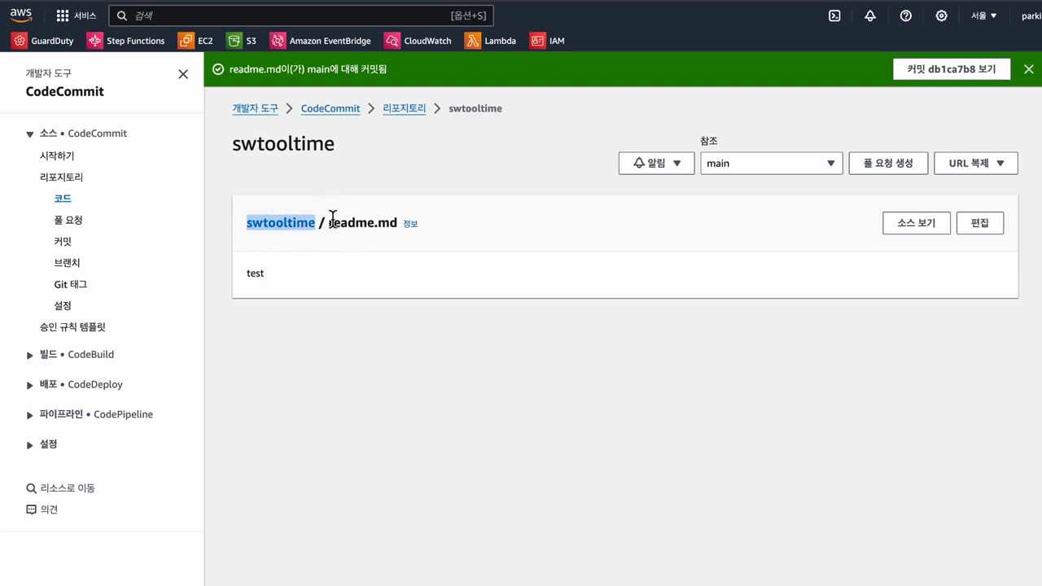
pyautogui.moveTo(333, 220); pyautogui.dragTo(396, 232)
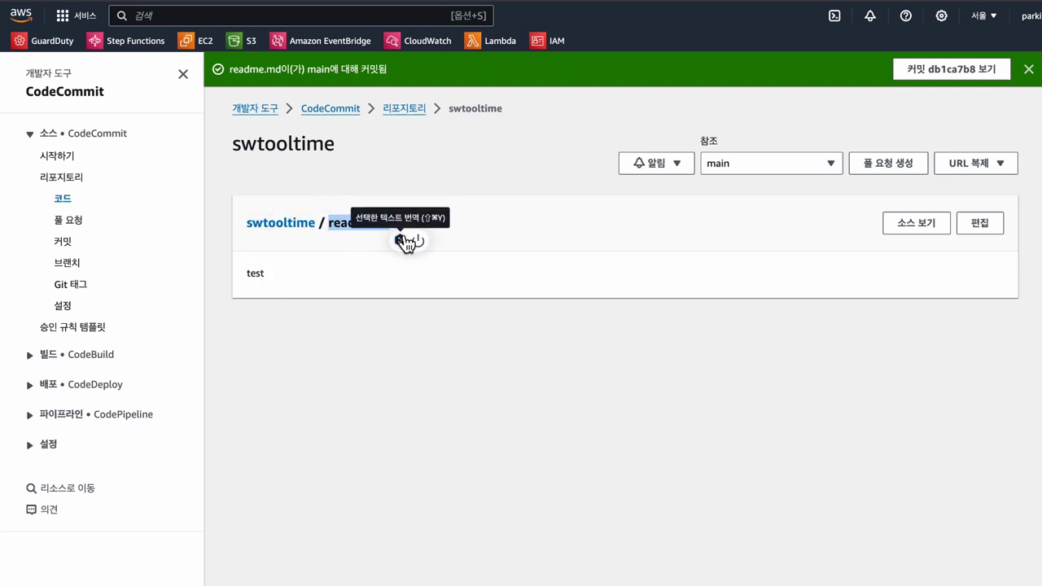
pyautogui.click(405, 241)
pyautogui.click(509, 217)
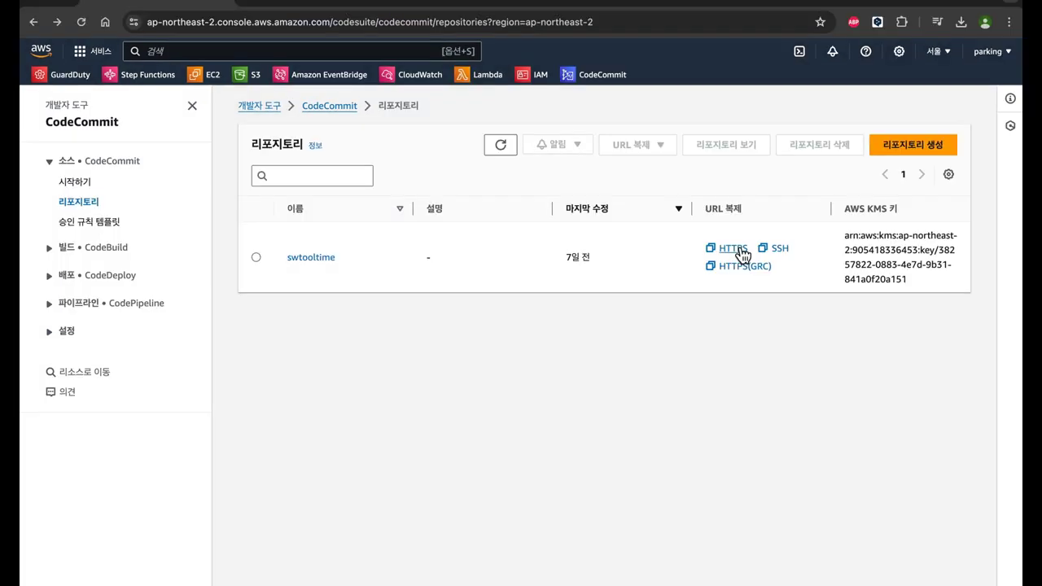
pyautogui.click(738, 254)
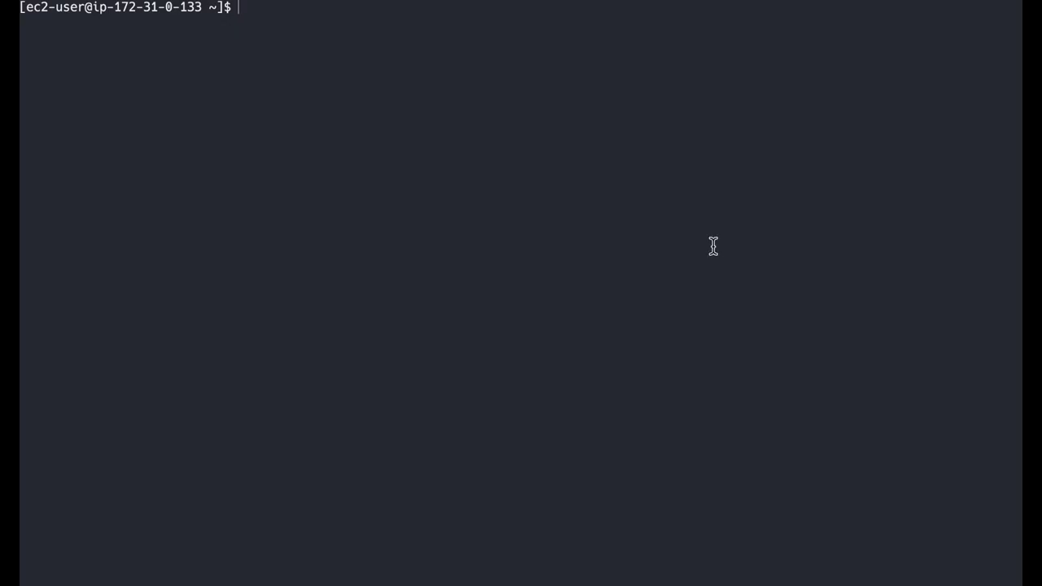
# Step: Run git clone with the copied swtooltime HTTPS URL
pyautogui.write('git clone')
pyautogui.write('https://git-codecommit.ap-northeast-2.amazonaws.com/v1/repos/swtooltime')
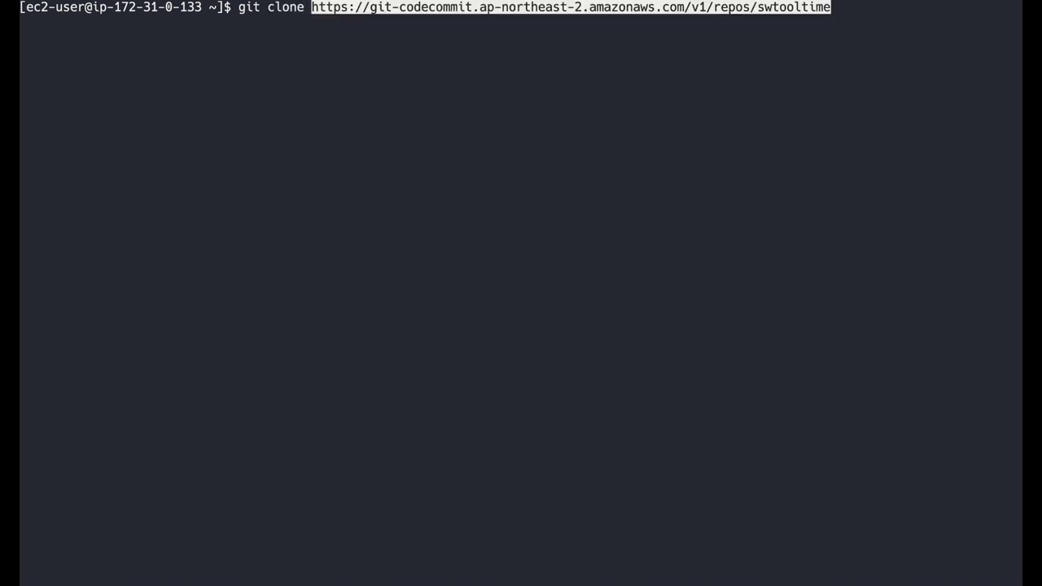
pyautogui.press('Return')
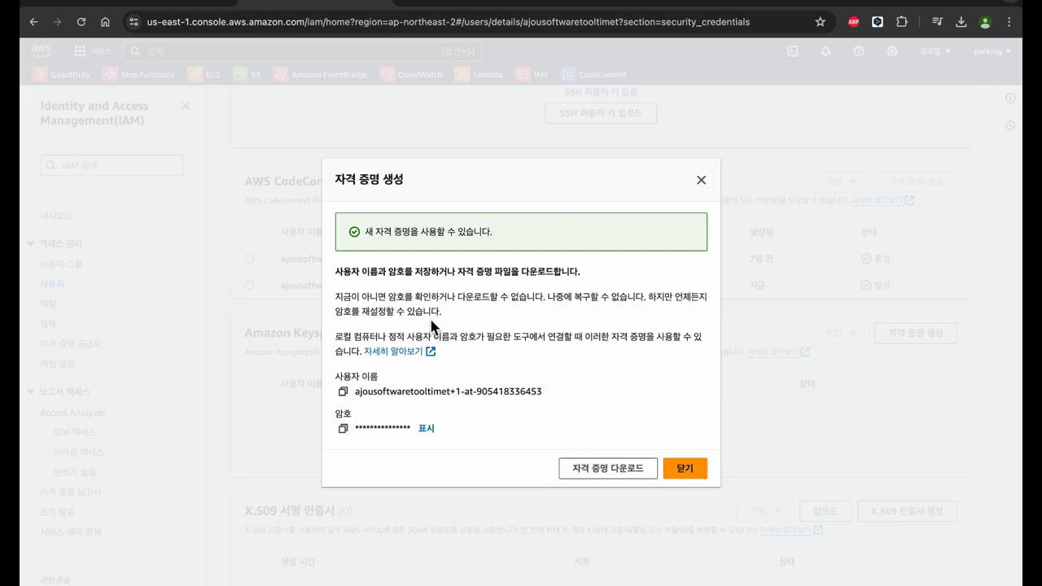
# Step: Supply the IAM Git credential username and password to finish cloning swtooltime
pyautogui.press('super+v')
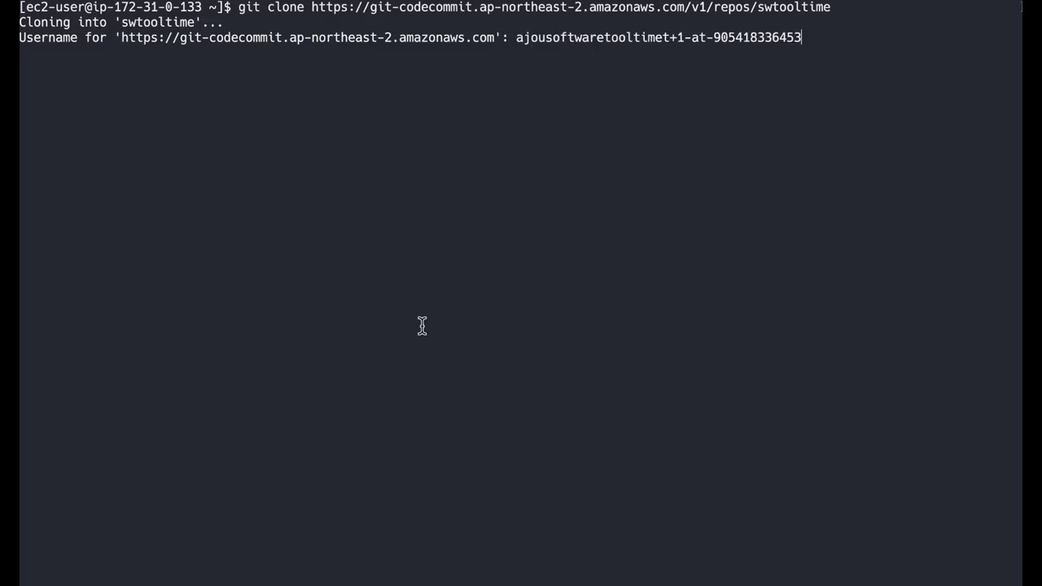
pyautogui.press('Return')
pyautogui.press('super+Tab')
pyautogui.click(332, 424)
pyautogui.press('super+Tab')
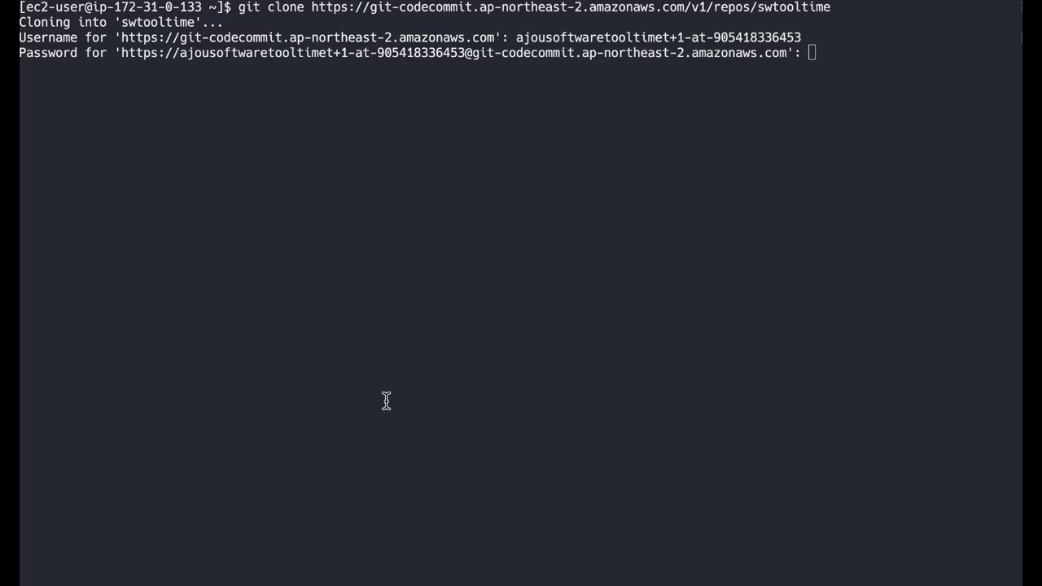
pyautogui.press('super+v')
pyautogui.press('Return')
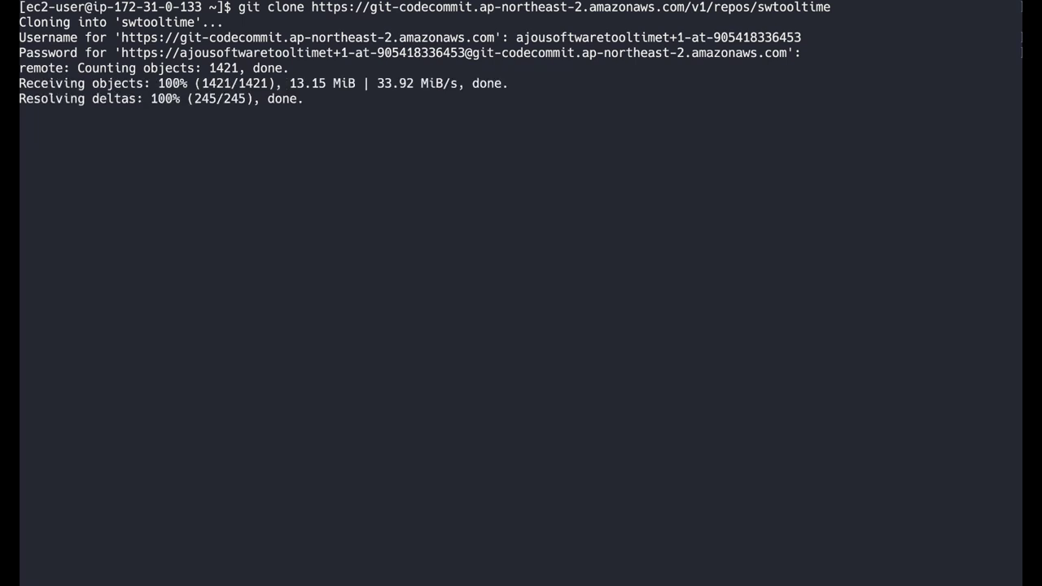
# Step: List the home folder, change into swtooltime/, and list the repository's files
pyautogui.write('ls')
pyautogui.press('Return')
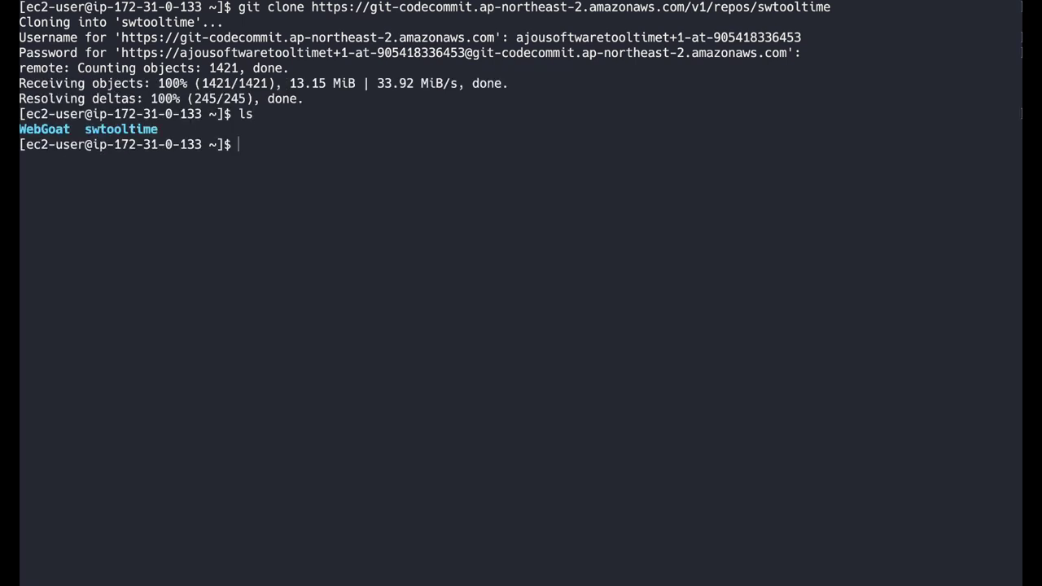
pyautogui.write('cd swtooltime/')
pyautogui.press('Return')
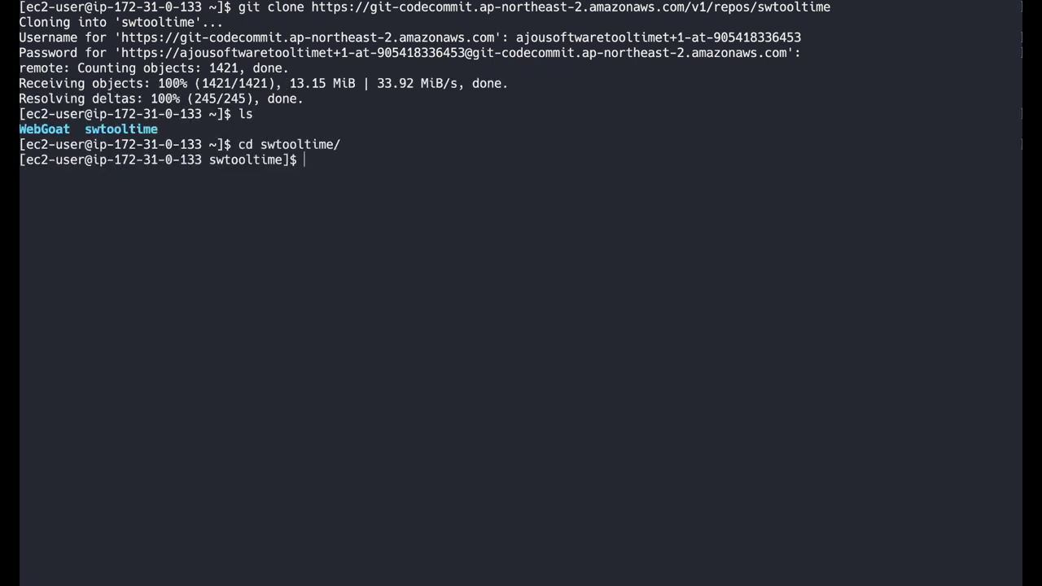
pyautogui.write('ls')
pyautogui.press('Return')
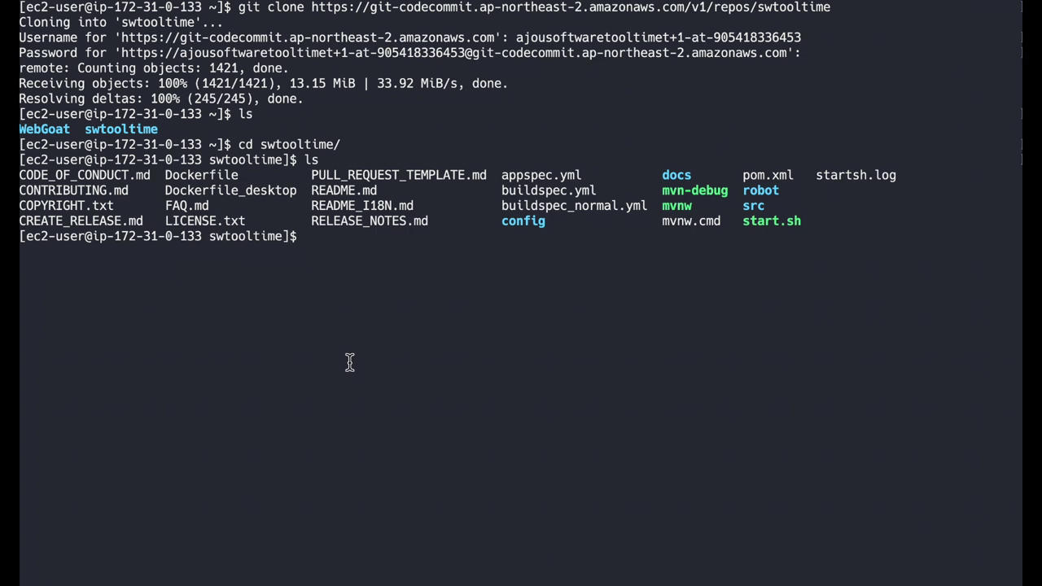
# Step: List files matching 'spec' with ls | grep spec and open buildspec.yml in vi
pyautogui.write('ls | grep spec')
pyautogui.press('Return')
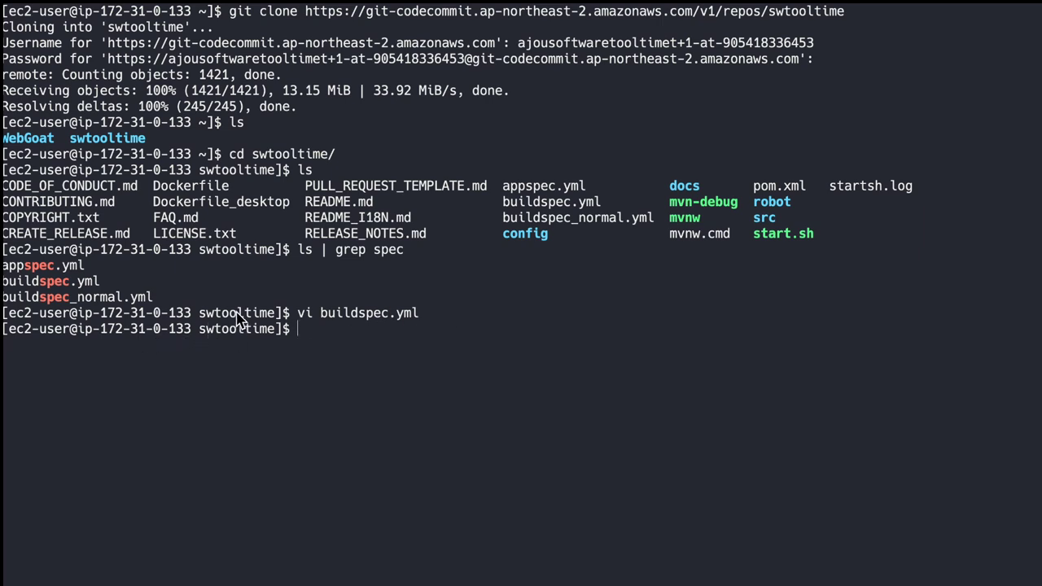
pyautogui.write('vi bui')
pyautogui.press('Tab')
pyautogui.write('.yml')
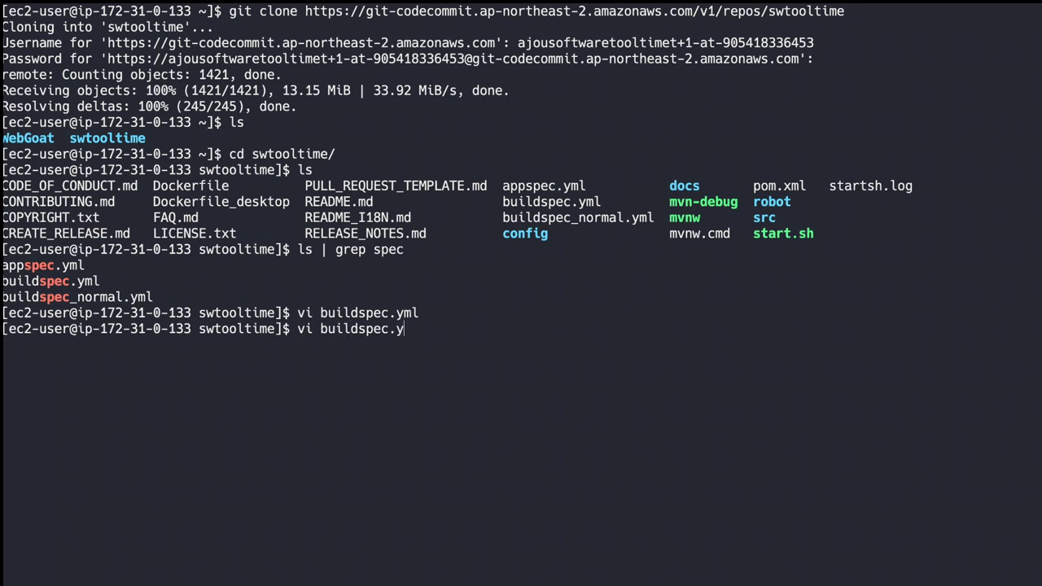
pyautogui.press('Return')
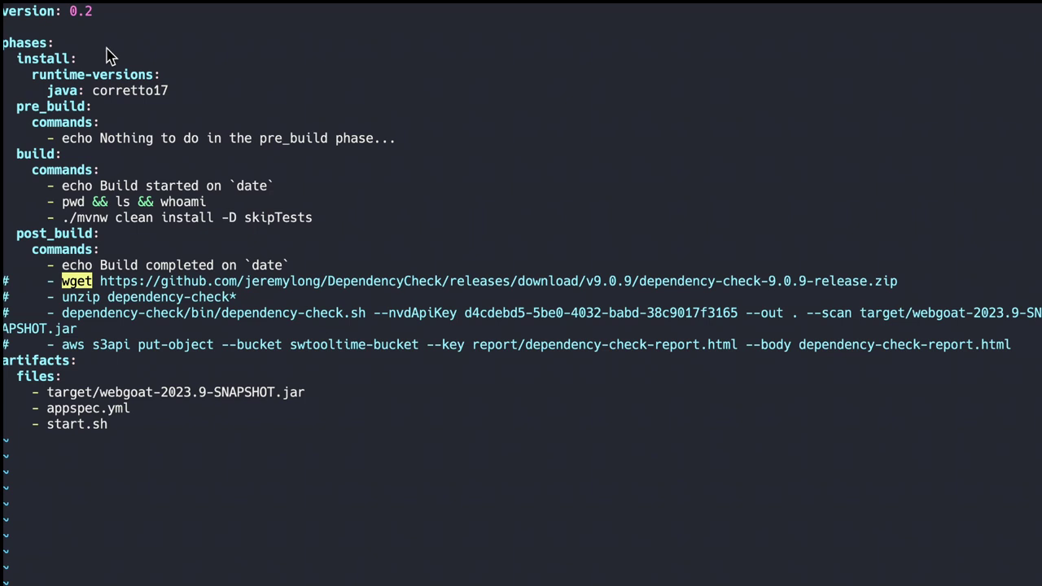
# Step: Walk through the pre_build, build and post_build phases of buildspec.yml
pyautogui.click(52, 107)
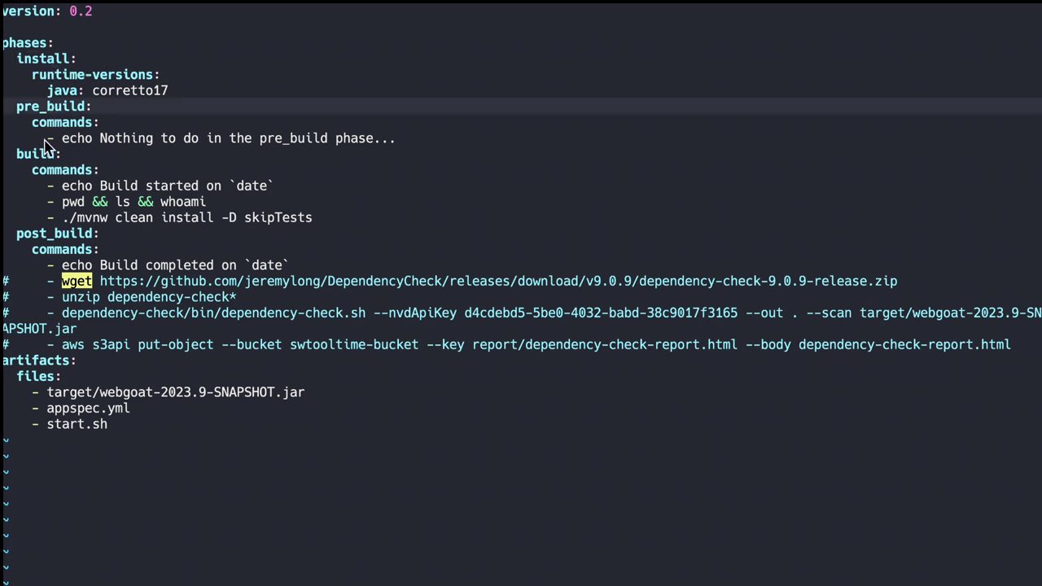
pyautogui.click(48, 155)
pyautogui.click(51, 234)
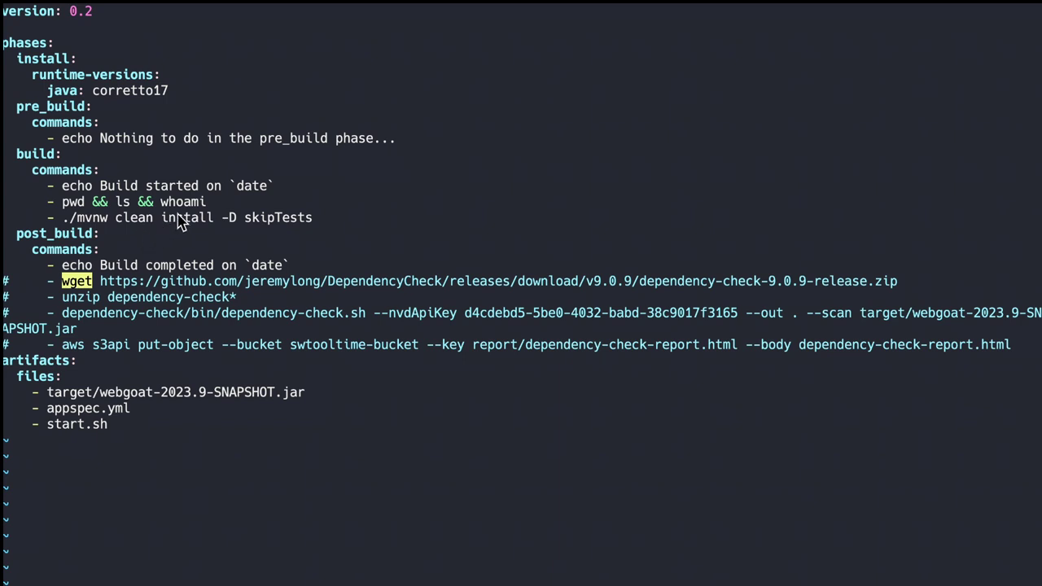
pyautogui.scroll(2, 202, 107)
pyautogui.scroll(-2, 59, 130)
pyautogui.moveTo(56, 139); pyautogui.dragTo(392, 139)
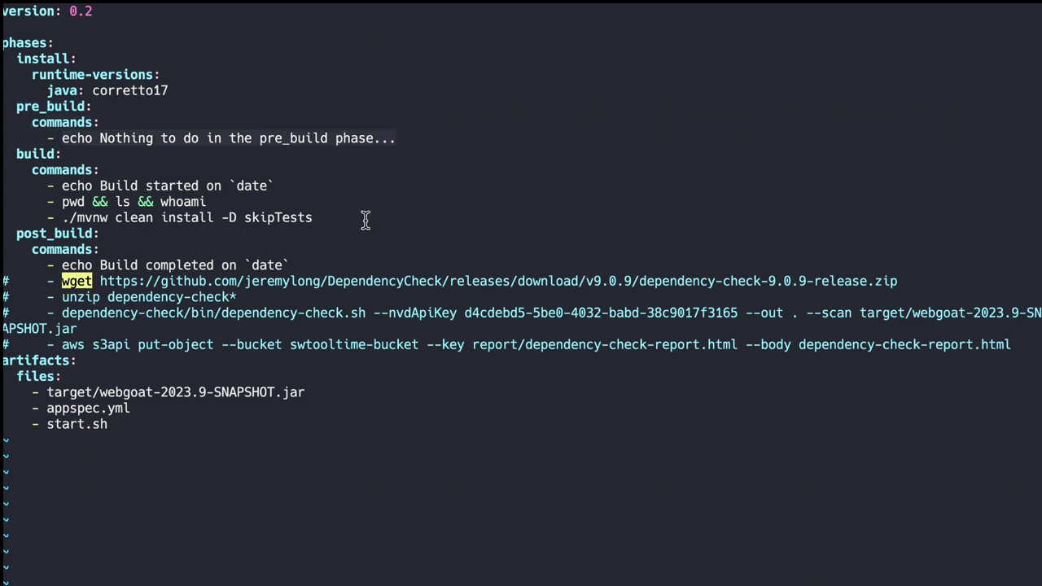
pyautogui.click(397, 178)
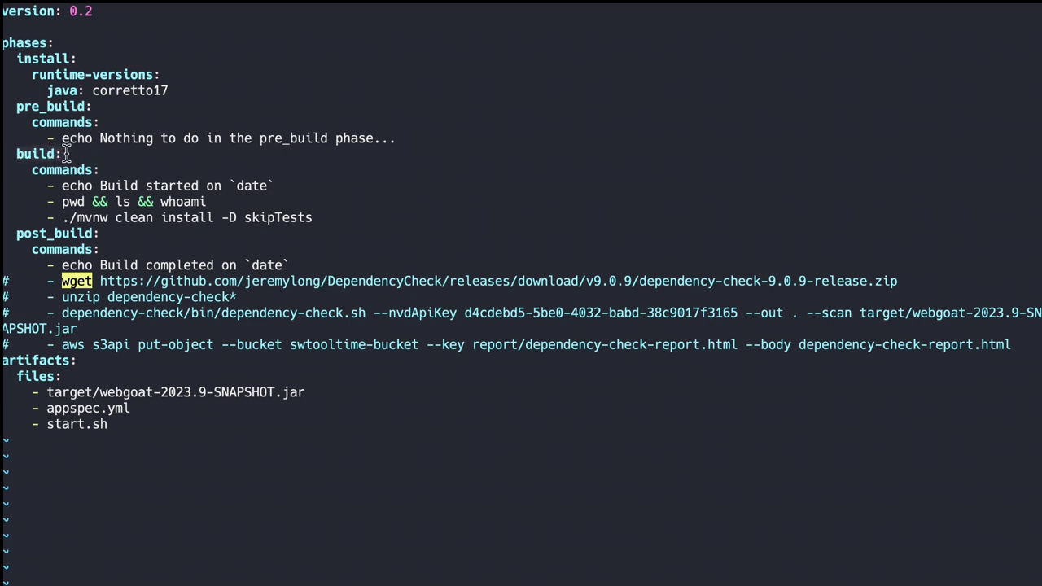
pyautogui.moveTo(62, 186); pyautogui.dragTo(299, 186)
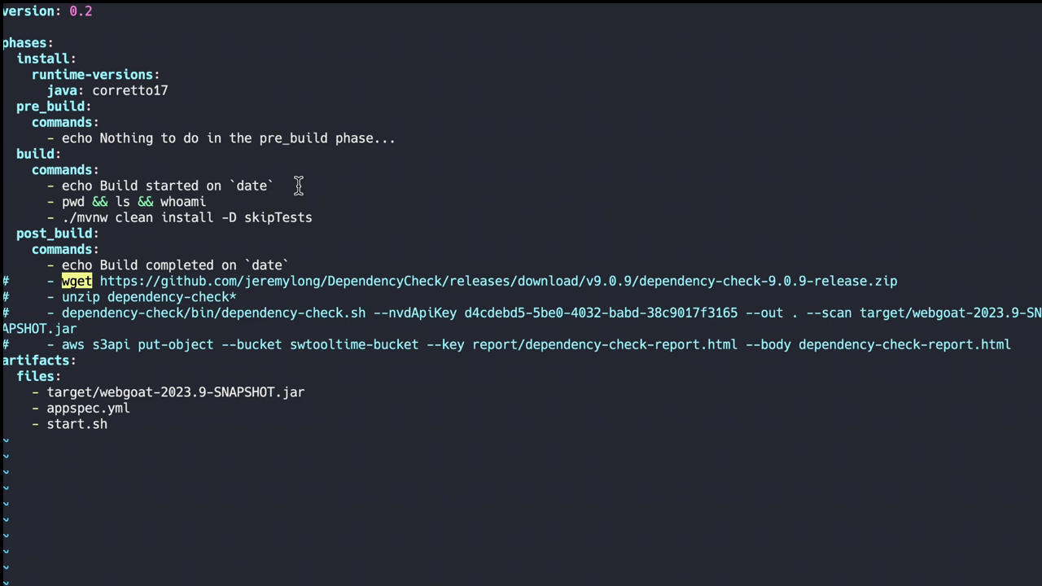
pyautogui.moveTo(62, 218); pyautogui.dragTo(318, 214)
# Step: Select the artifact file lines in buildspec.yml, then quit vi with :q
pyautogui.hotkey('shift', 'v')
pyautogui.press('k')
pyautogui.press('k')
pyautogui.press('y')
pyautogui.write(':q')
pyautogui.press('Return')
# Step: Open appspec.yml and review its files source, destination path and AfterInstall hook
pyautogui.write('vi ')
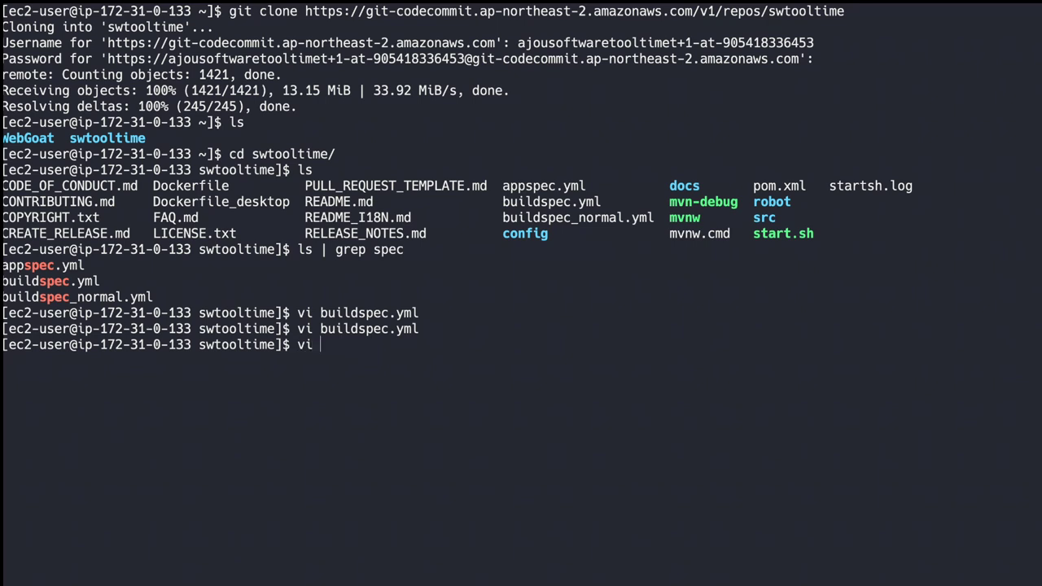
pyautogui.write('app')
pyautogui.press('Tab')
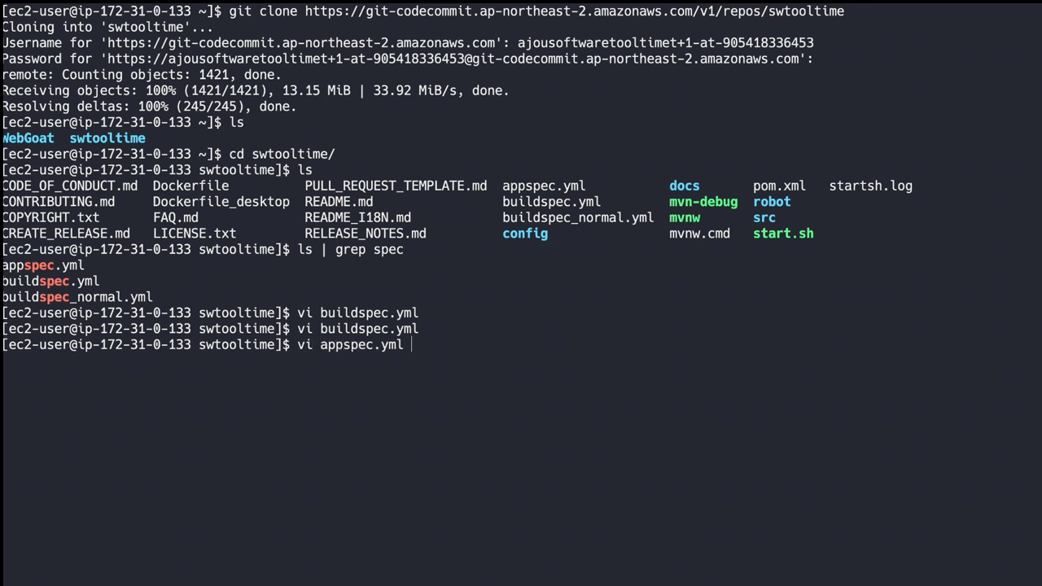
pyautogui.press('Return')
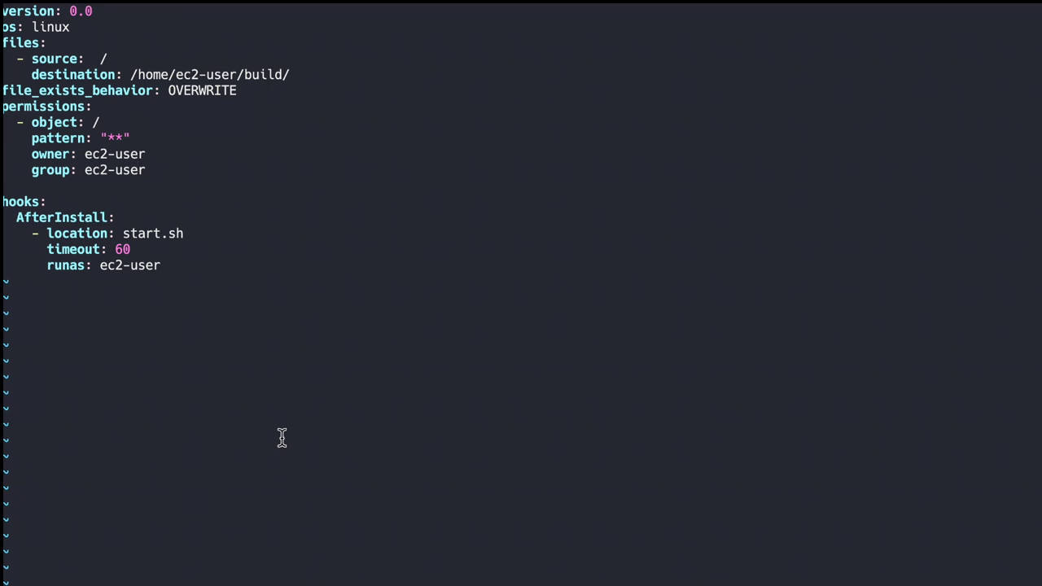
pyautogui.click(79, 56)
pyautogui.click(50, 43)
pyautogui.click(54, 72)
pyautogui.click(300, 72)
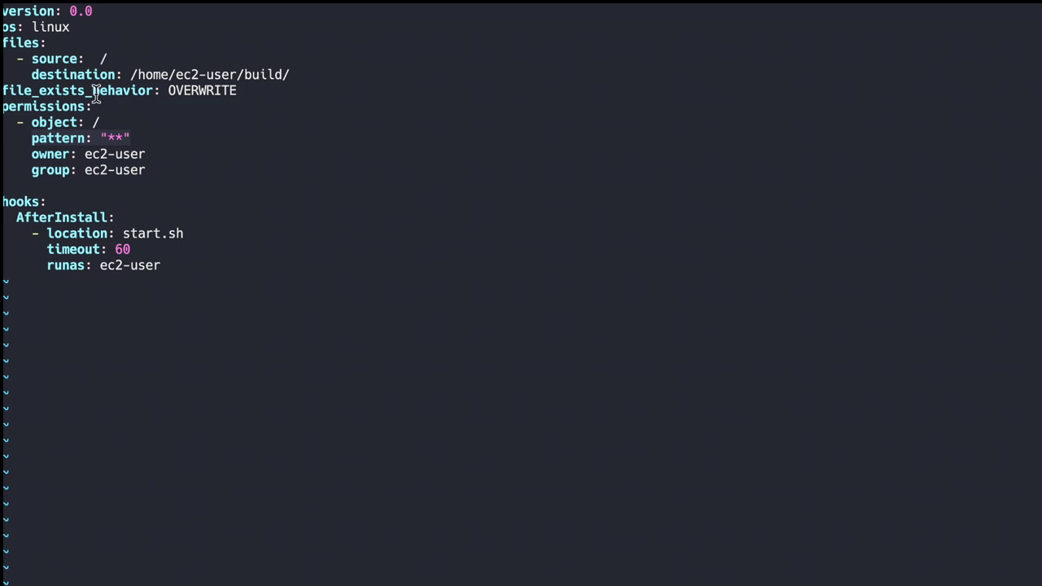
pyautogui.click(13, 219)
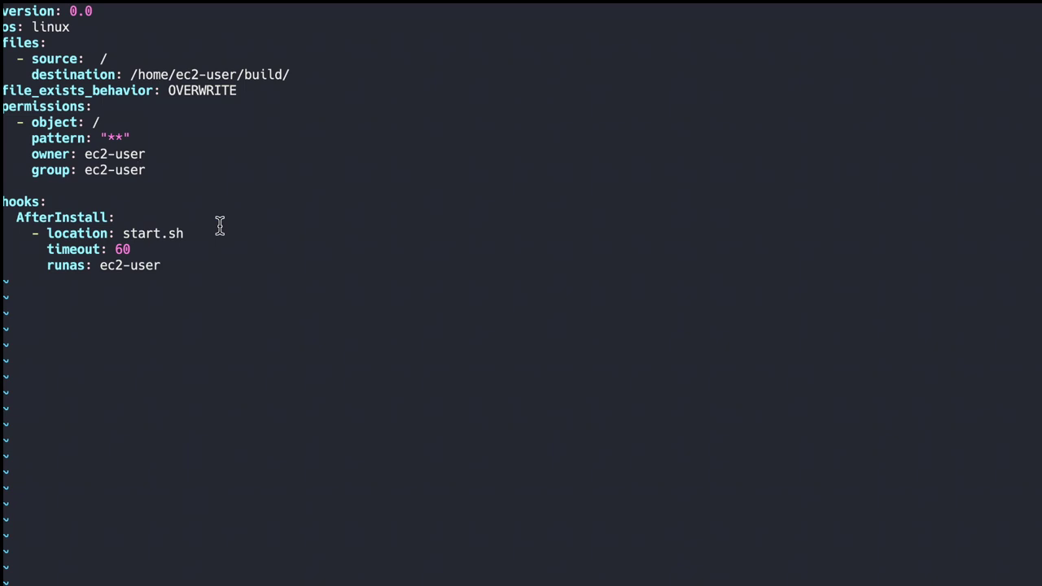
# Step: Quit appspec.yml and open the start.sh deployment script in vi
pyautogui.write(':q')
pyautogui.press('Return')
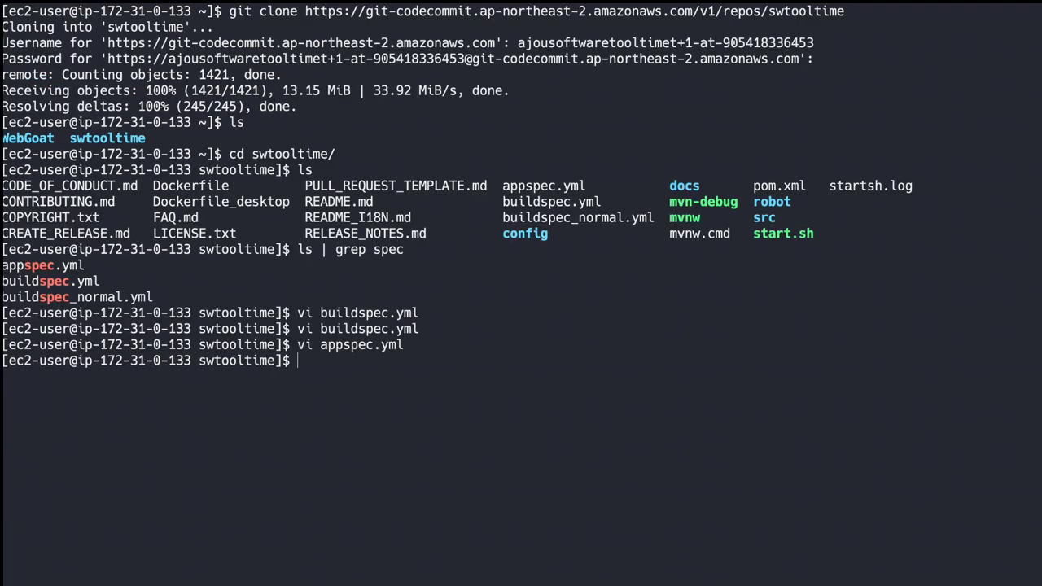
pyautogui.write('vi start.sh')
pyautogui.press('Return')
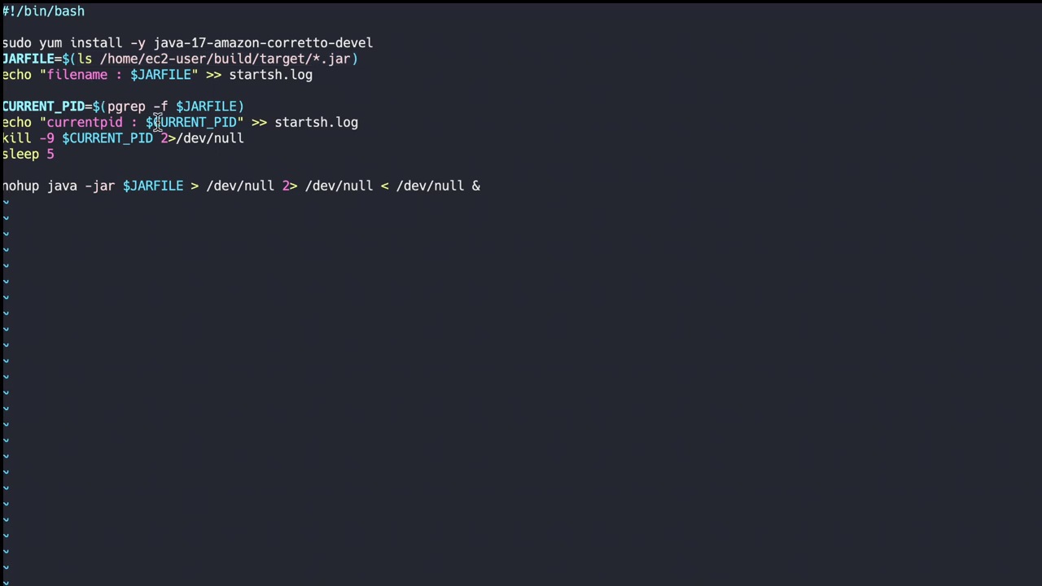
# Step: Review start.sh's pgrep CURRENT_PID line and the JARFILE-to-nohup lines, then quit vi unchanged
pyautogui.moveTo(106, 106); pyautogui.dragTo(255, 107)
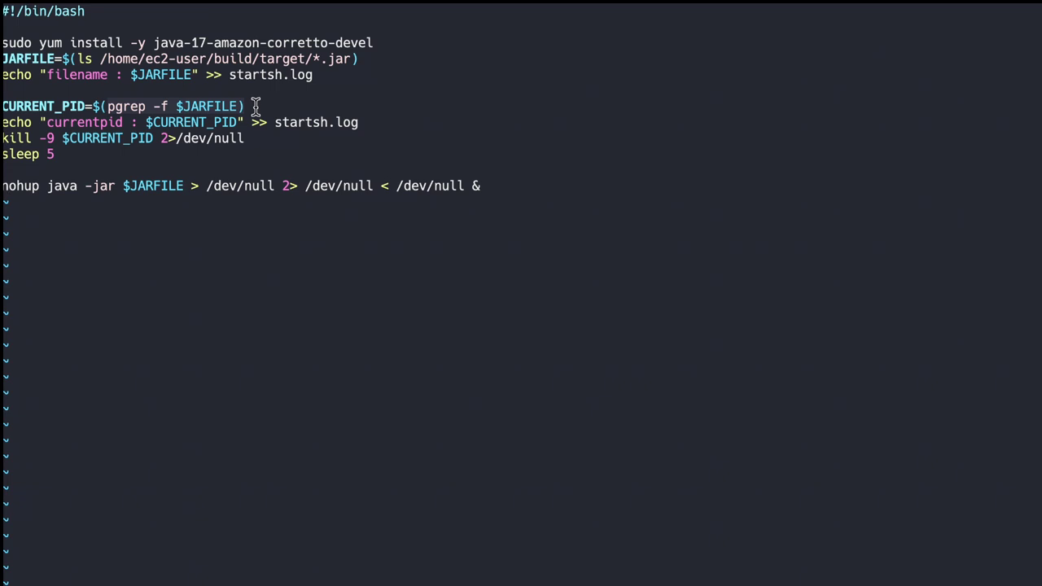
pyautogui.click(84, 156)
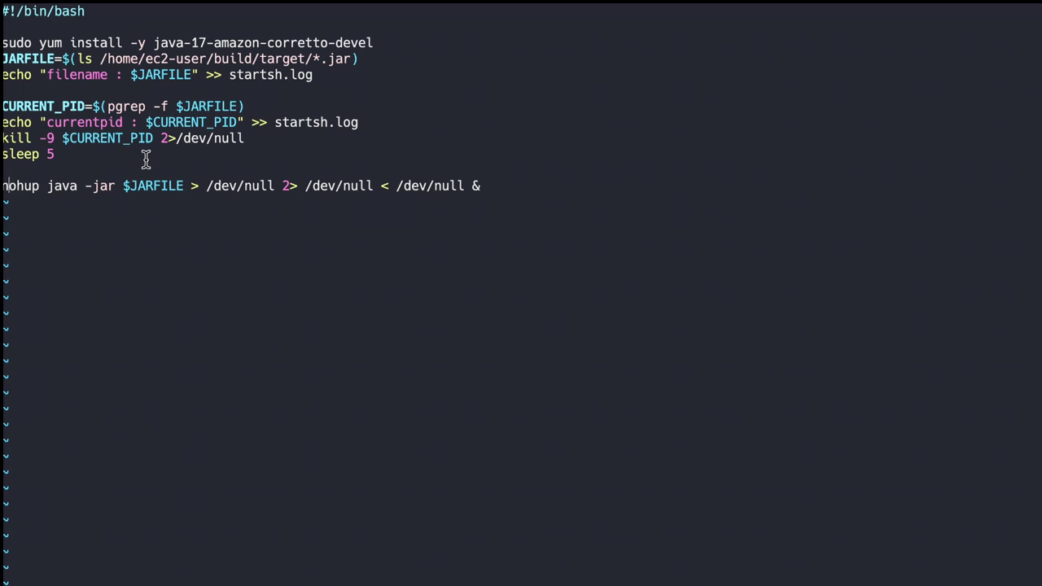
pyautogui.click(123, 172)
pyautogui.moveTo(510, 201); pyautogui.dragTo(54, 36)
pyautogui.click(54, 36)
pyautogui.write(':q')
pyautogui.press('Return')
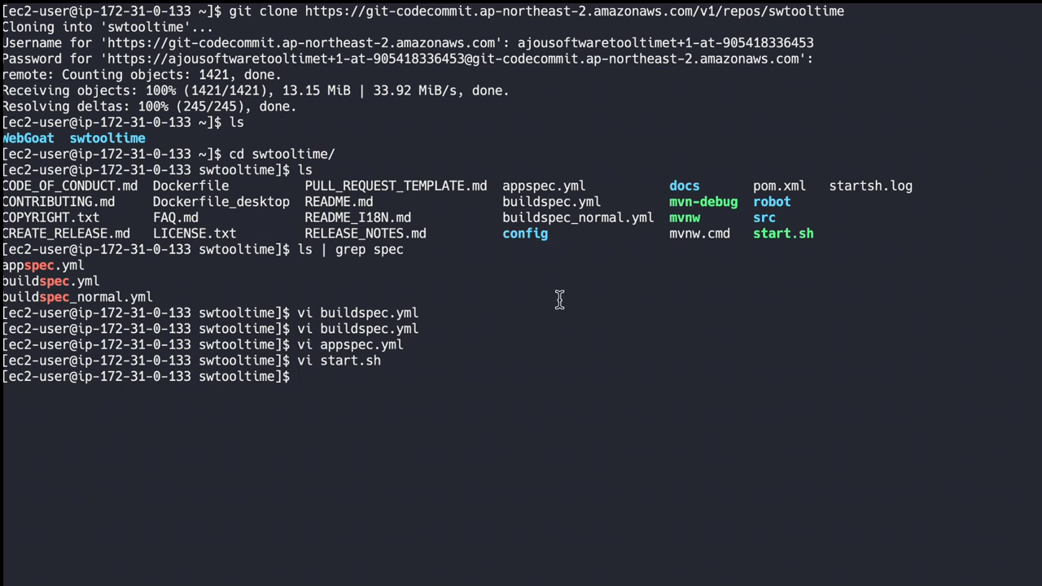
# Step: Check git status, stage all changes and commit the buildspec.yml edit as "first commit"
pyautogui.write('c')
pyautogui.press('BackSpace')
pyautogui.write('git status')
pyautogui.press('Return')
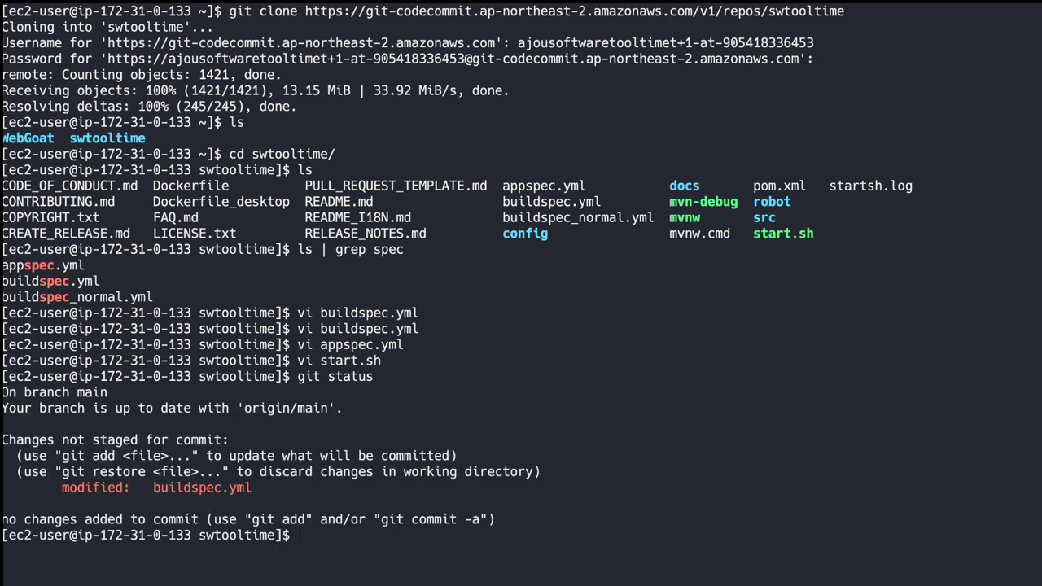
pyautogui.write('git add .')
pyautogui.press('Return')
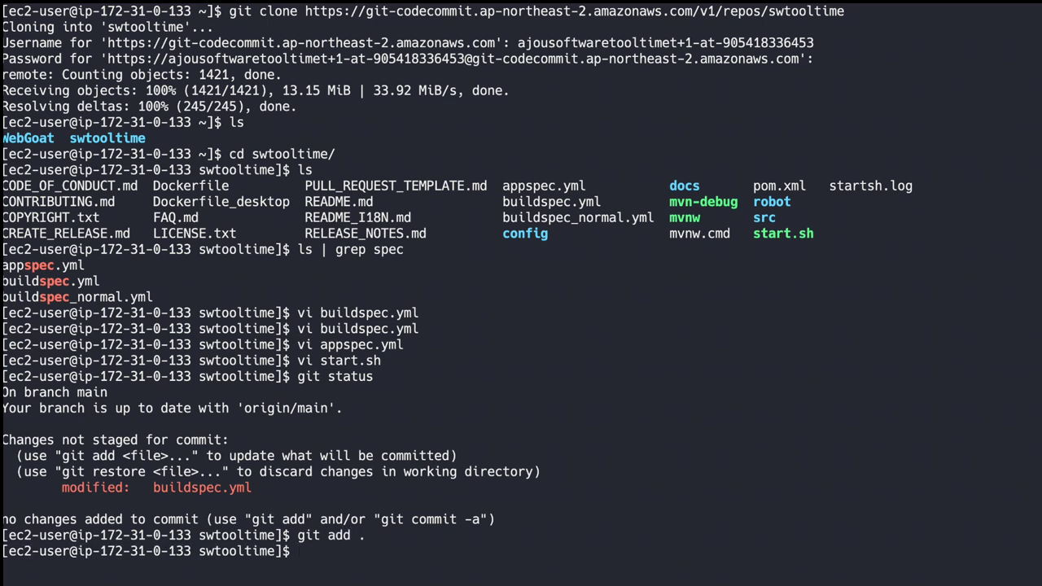
pyautogui.write('git commit -m "')
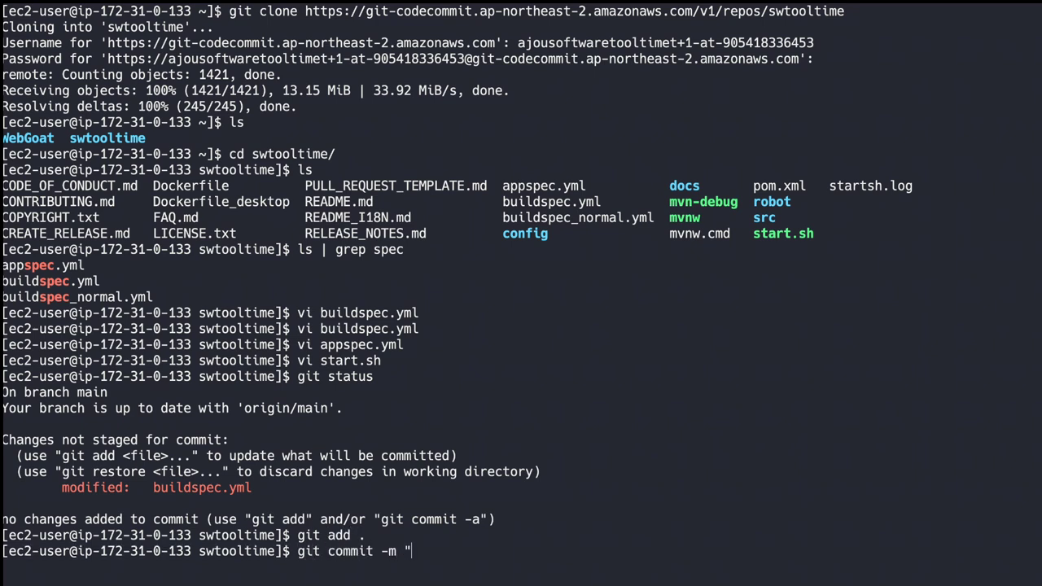
pyautogui.write('first commit')
pyautogui.write('"')
pyautogui.press('Return')
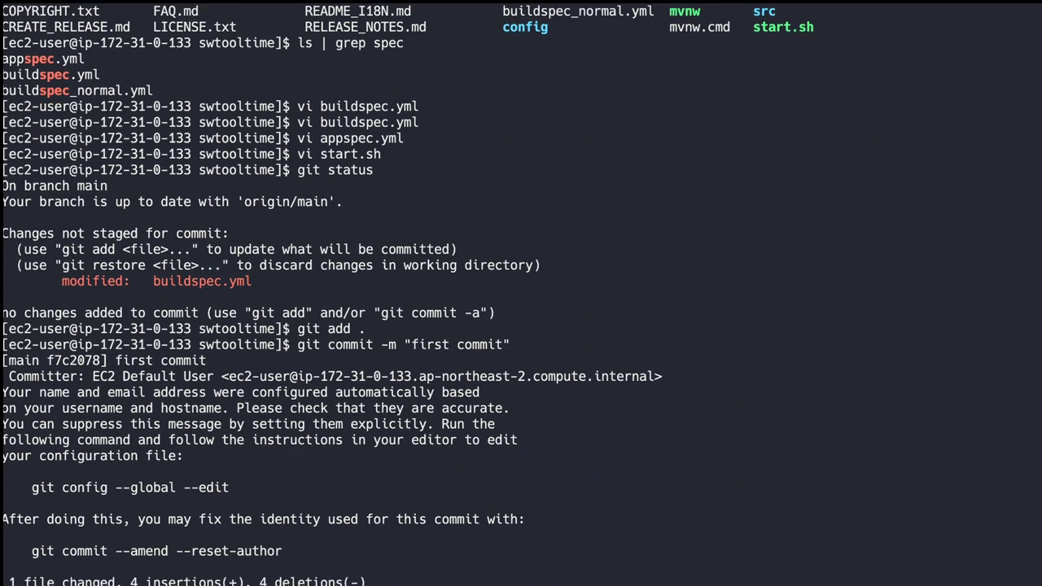
pyautogui.press('super+Tab')
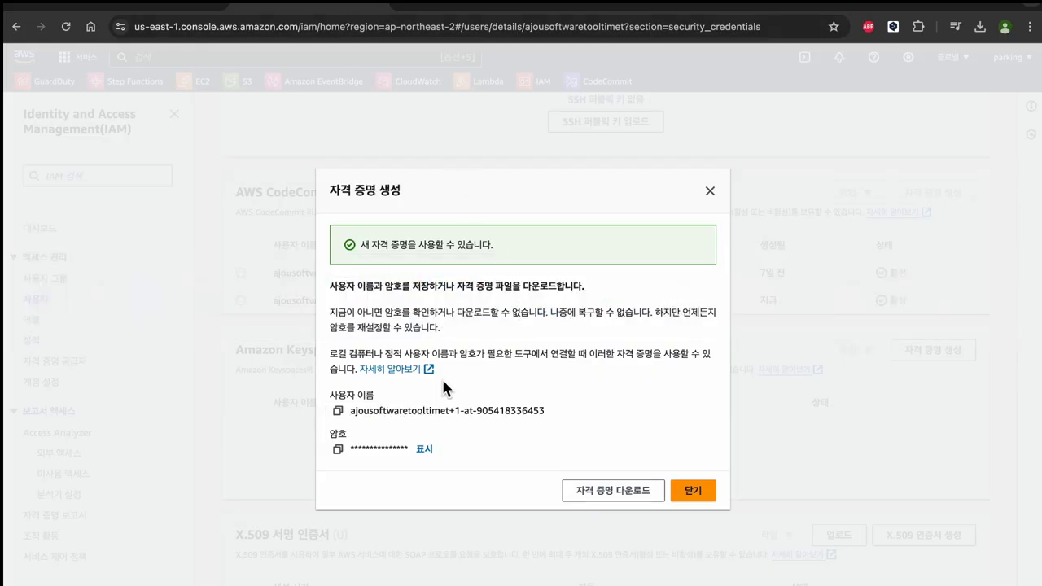
# Step: Push to CodeCommit using the Git username and password copied from the IAM credentials dialog
pyautogui.click(338, 410)
pyautogui.press('super+Tab')
pyautogui.press('super+v')
pyautogui.press('Return')
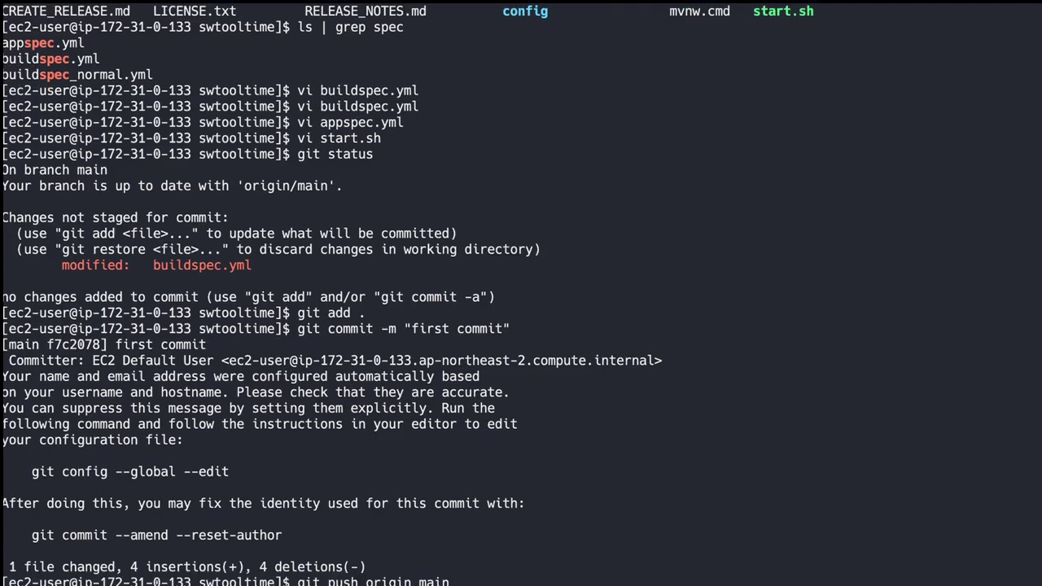
pyautogui.press('super+Tab')
pyautogui.click(337, 450)
pyautogui.press('super+Tab')
pyautogui.press('super+v')
pyautogui.press('Return')
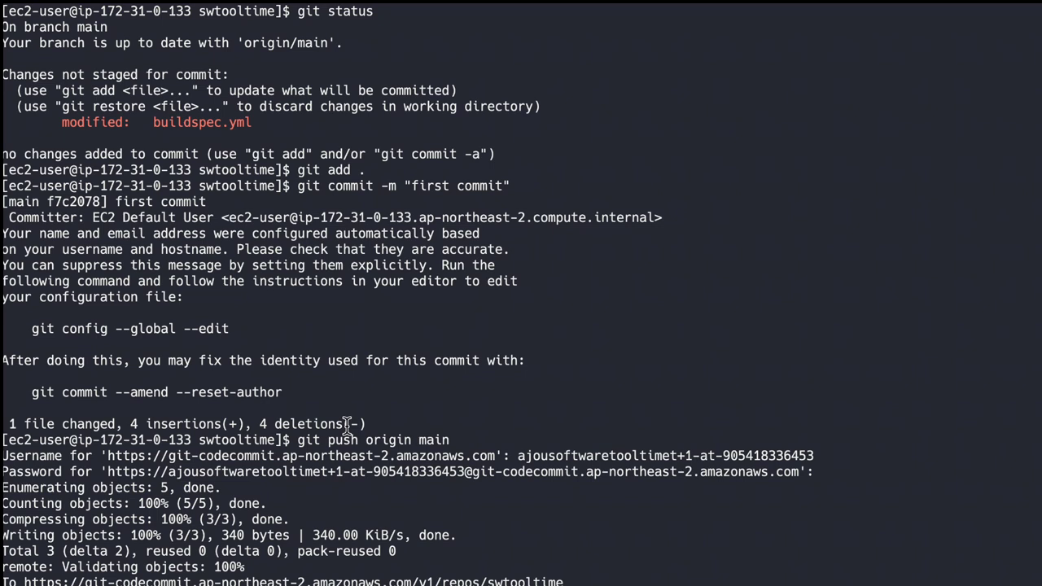
pyautogui.press('super+Tab')
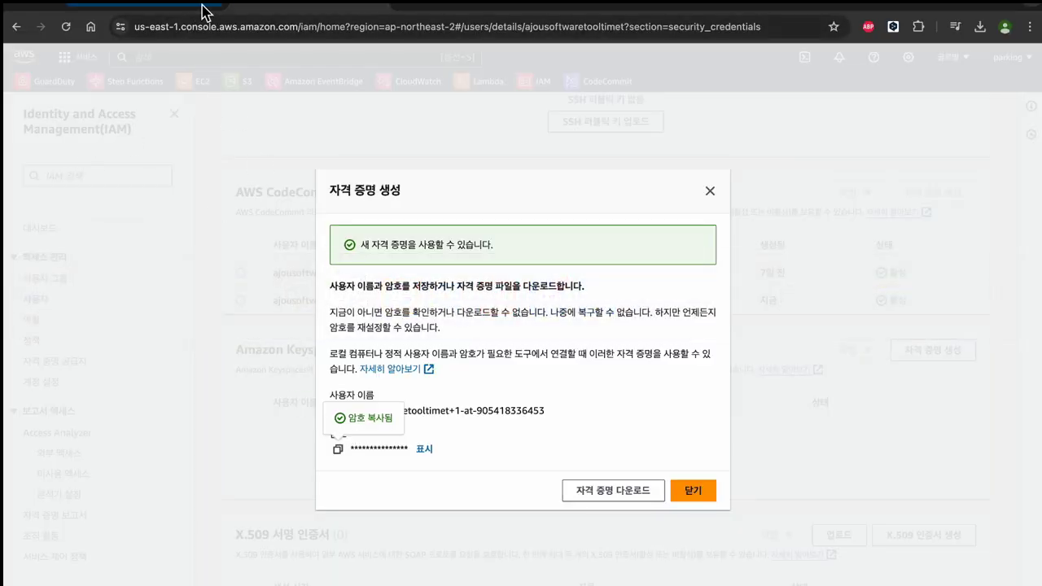
pyautogui.hotkey('ctrl', 'Tab')
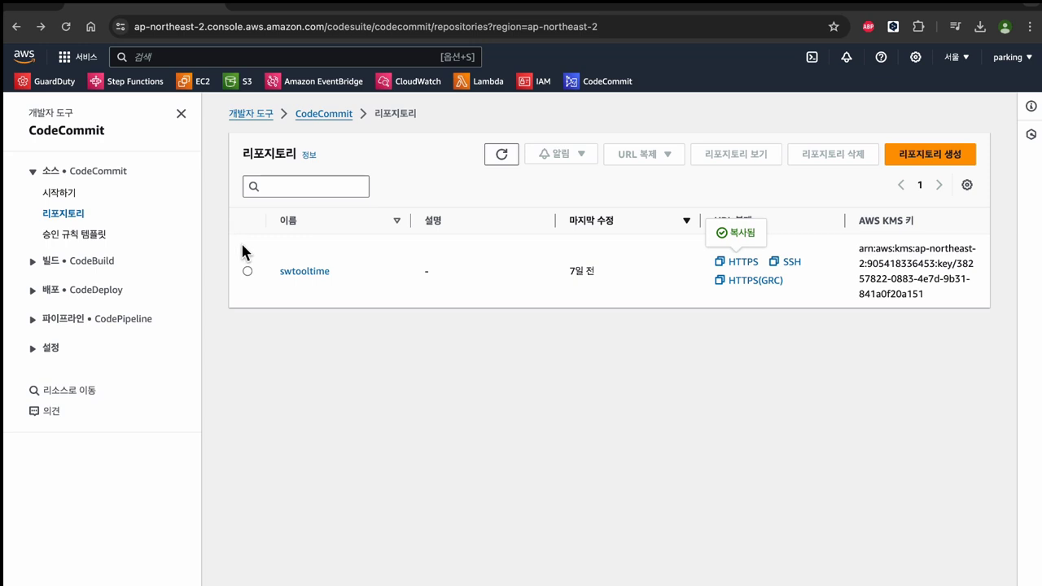
# Step: Open the swtooltime repository and search its file list for "spec" to find appspec.yml and buildspec.yml
pyautogui.click(299, 275)
pyautogui.scroll(-3, 331, 309)
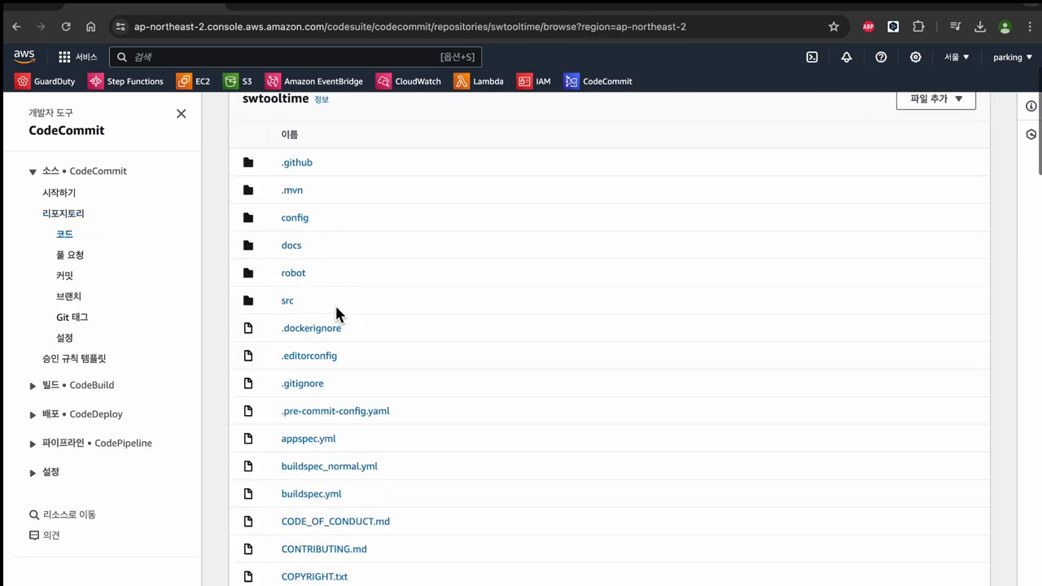
pyautogui.scroll(-3, 332, 313)
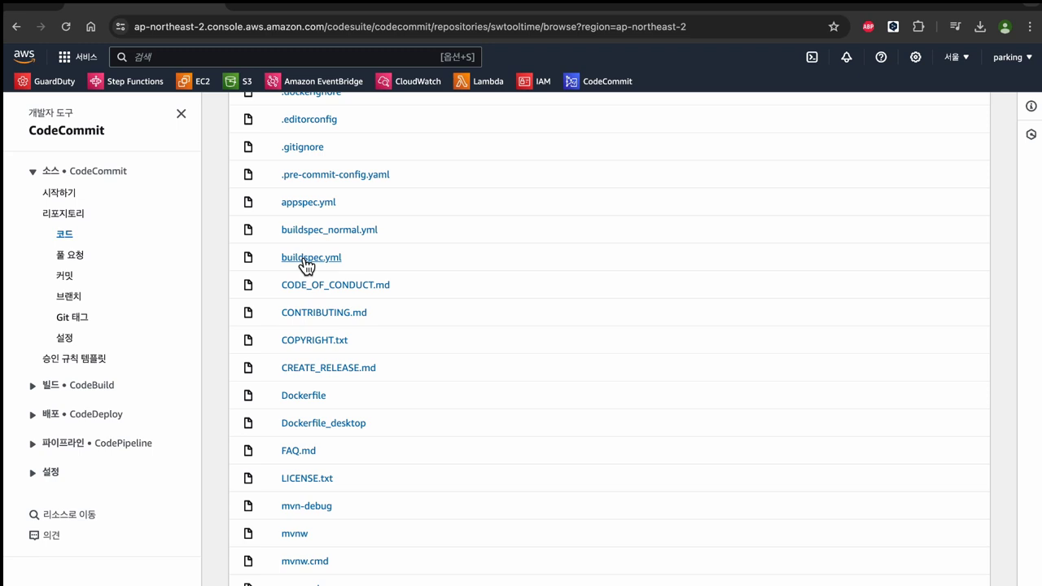
pyautogui.press('super+f')
pyautogui.write('spe')
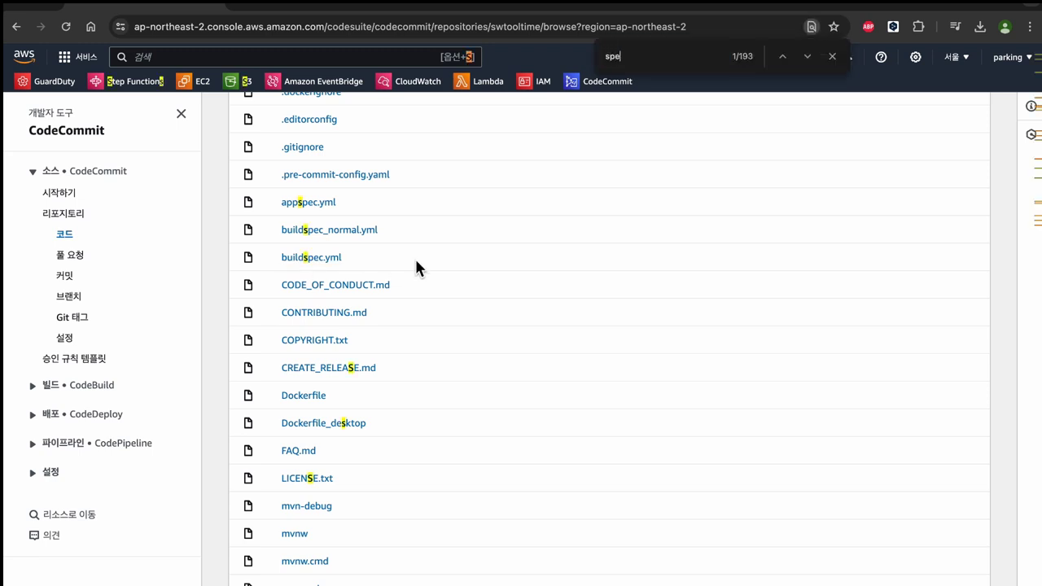
pyautogui.write('c')
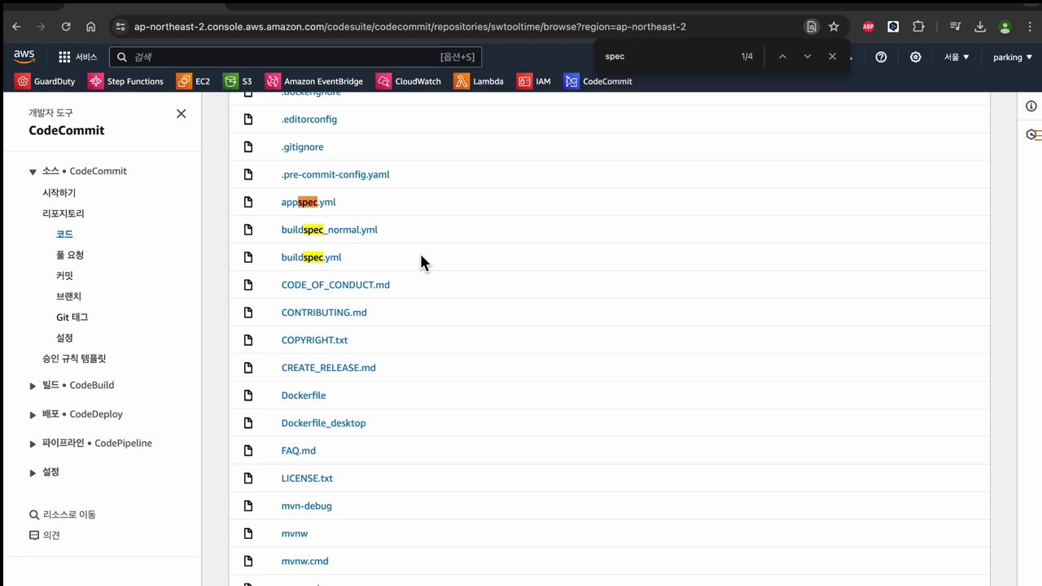
pyautogui.press('Escape')
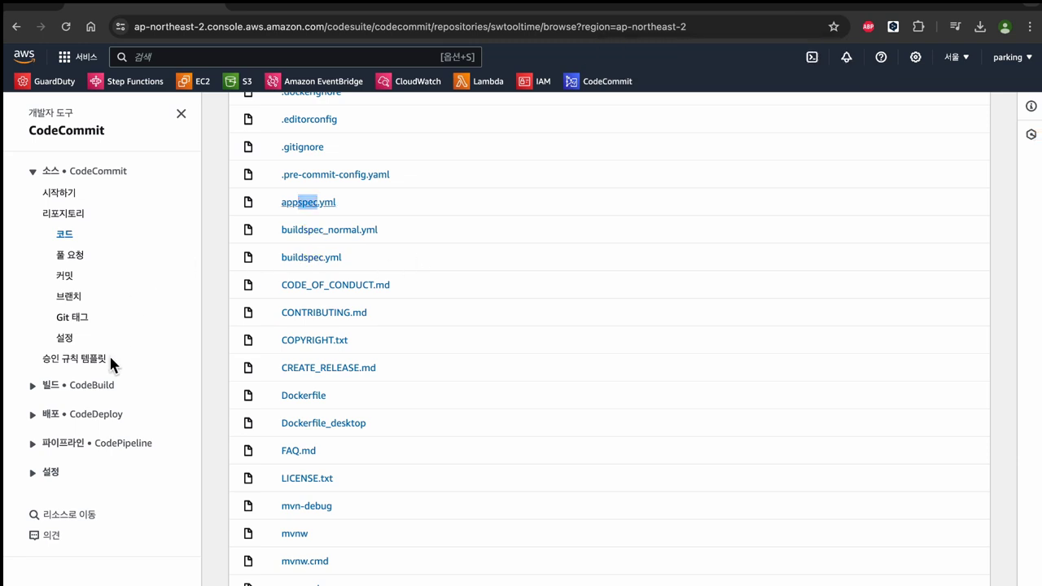
pyautogui.click(109, 387)
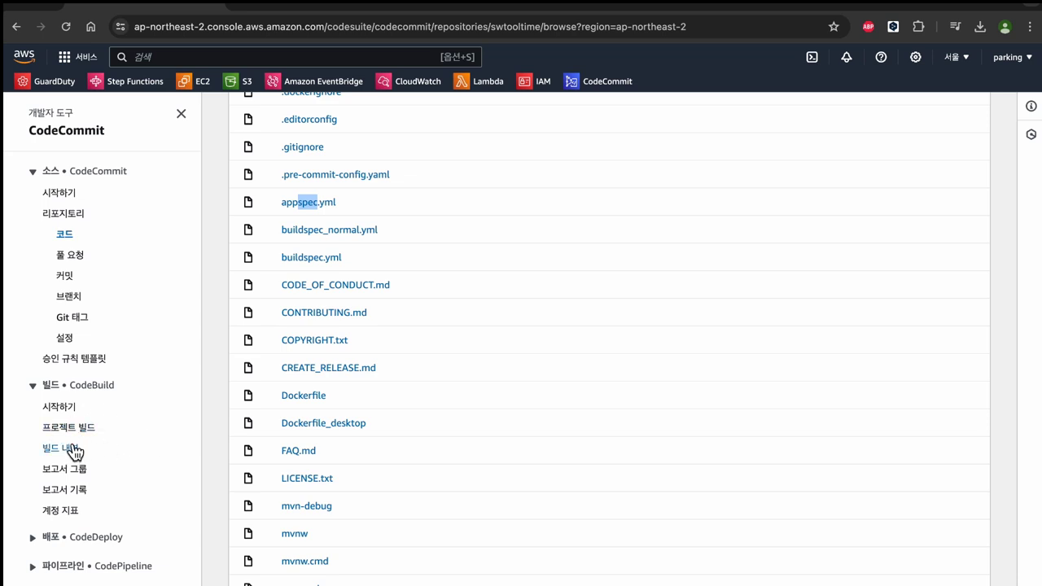
# Step: Start an S3 bucket named swtooltimebucket, scan its settings, then go back to CodeCommit
pyautogui.click(244, 84)
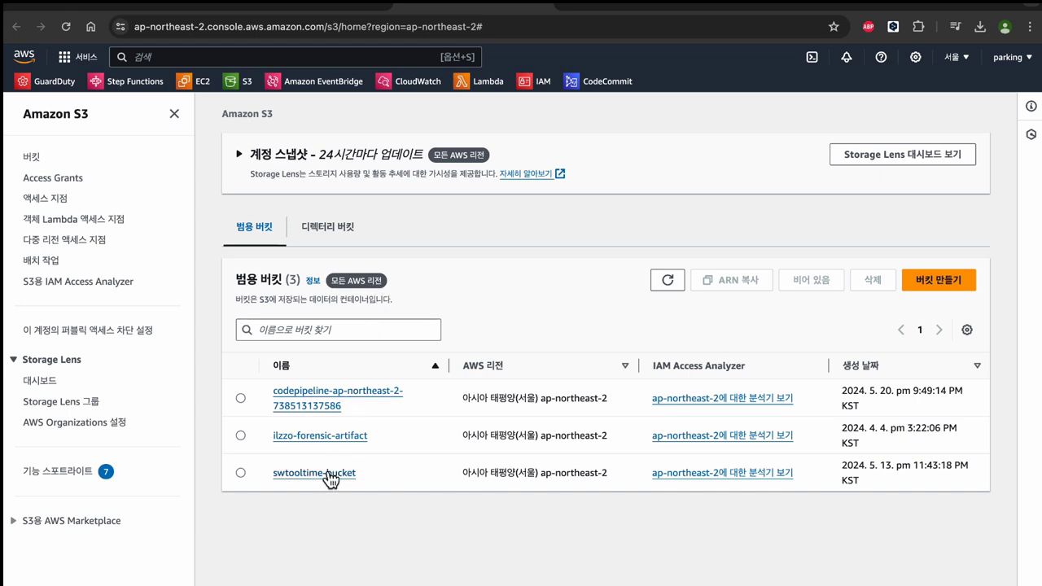
pyautogui.click(939, 280)
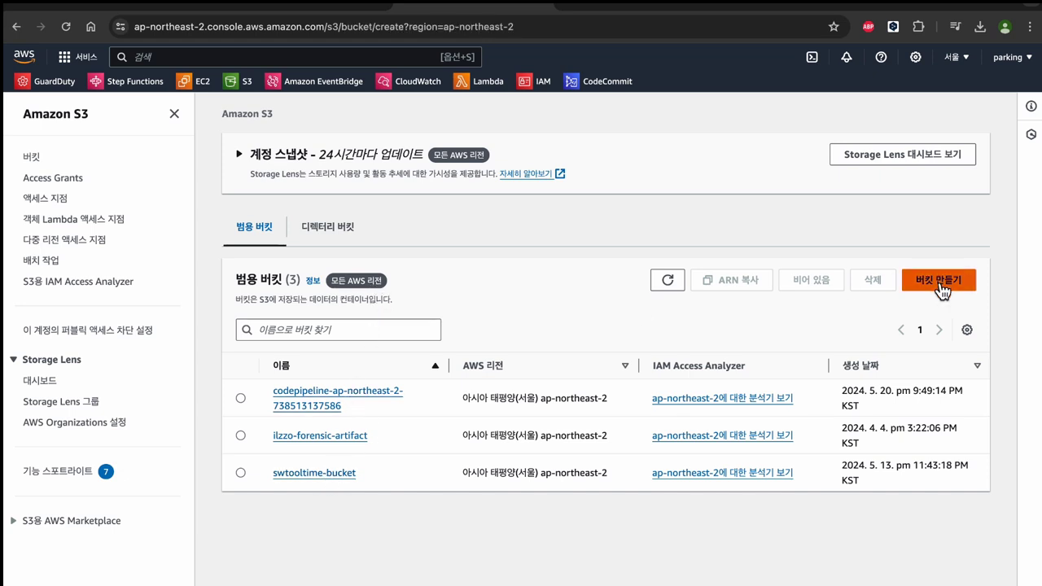
pyautogui.click(291, 318)
pyautogui.write('sw')
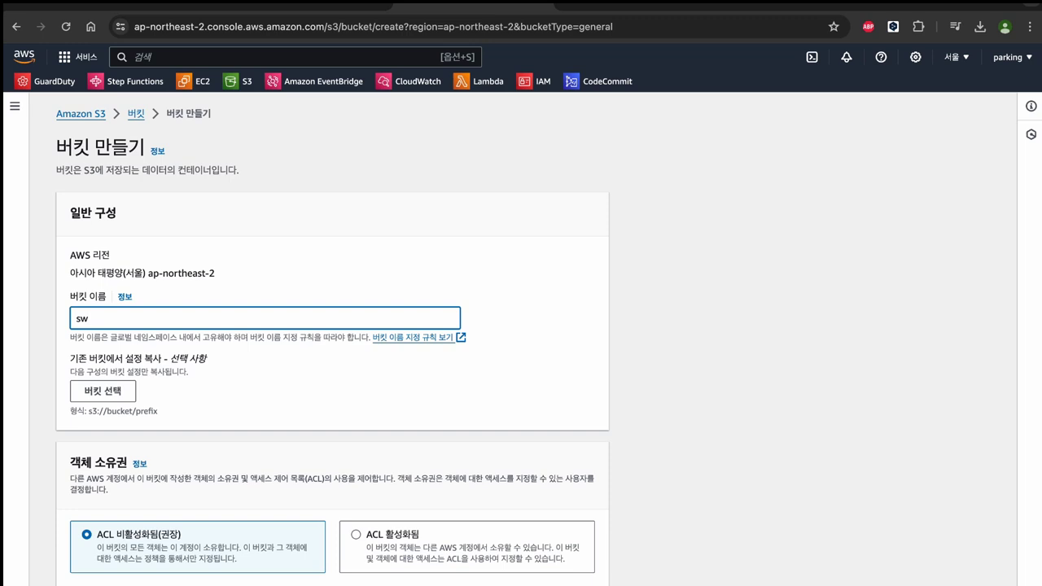
pyautogui.write('tooltime')
pyautogui.write('bu')
pyautogui.write('ket')
pyautogui.scroll(-15, 305, 339)
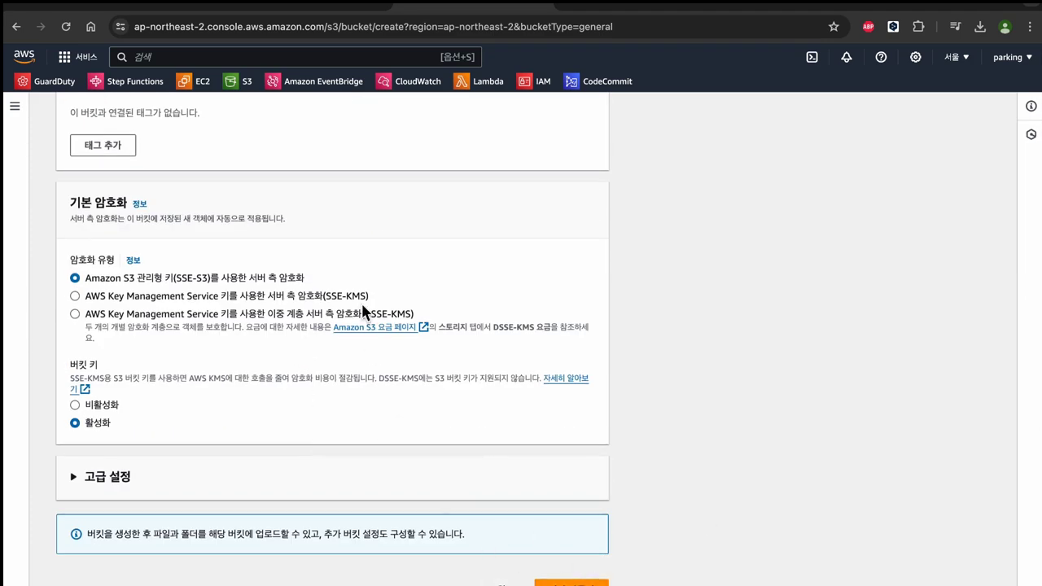
pyautogui.scroll(10, 438, 226)
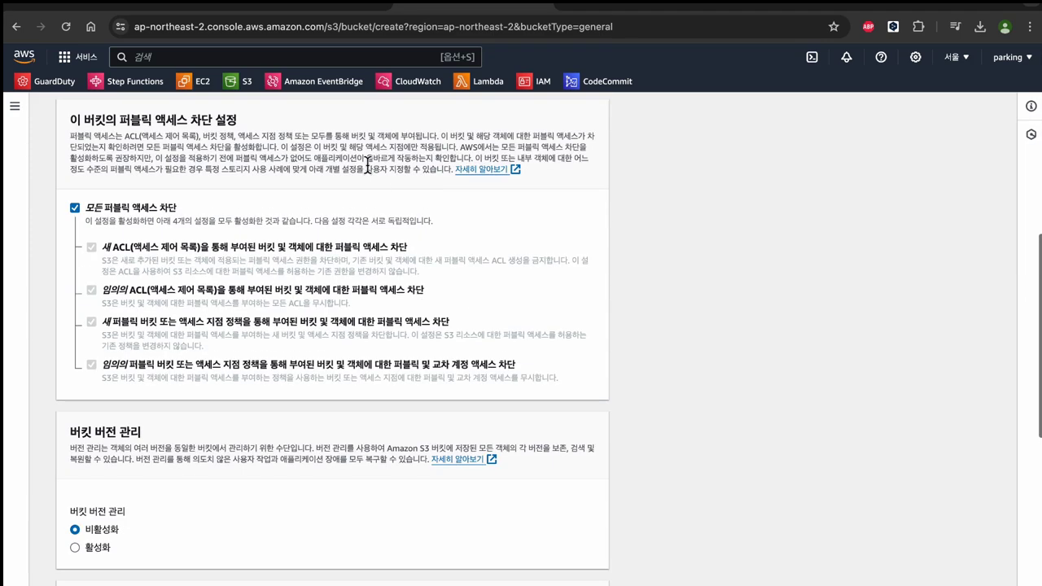
pyautogui.click(581, 83)
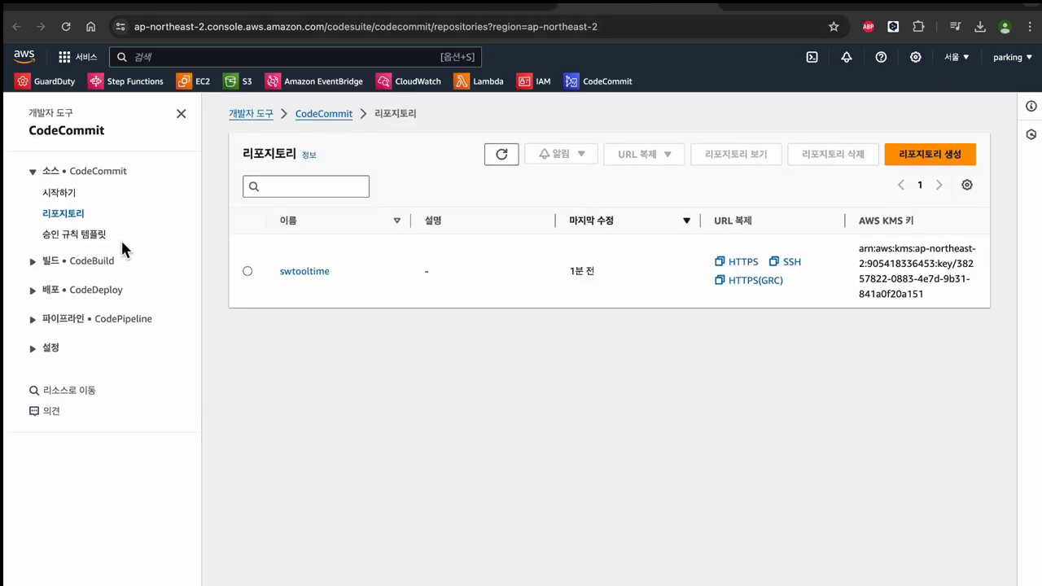
# Step: Start a new CodeBuild project named swtooltime-build
pyautogui.click(83, 261)
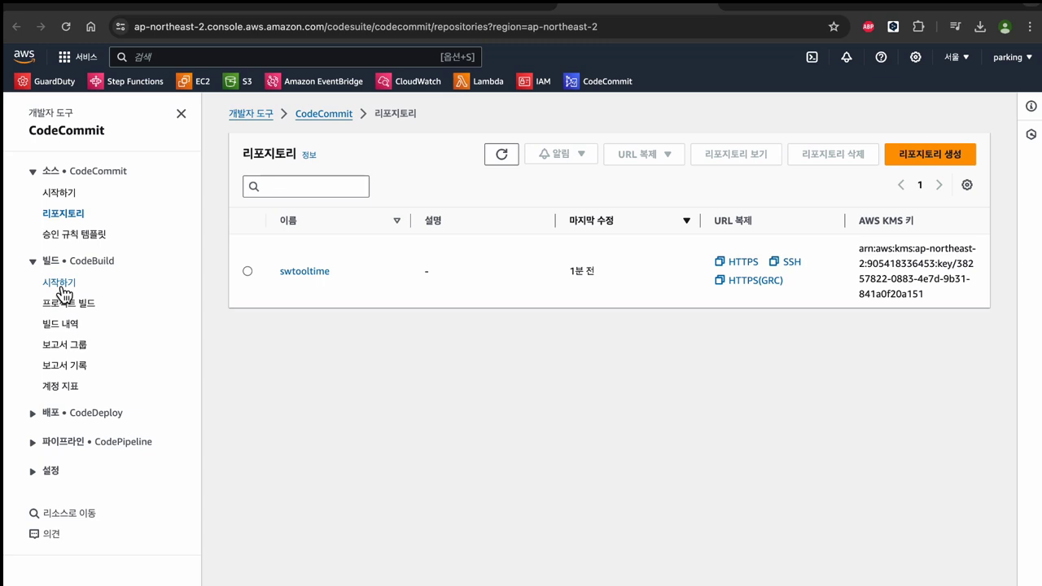
pyautogui.click(65, 302)
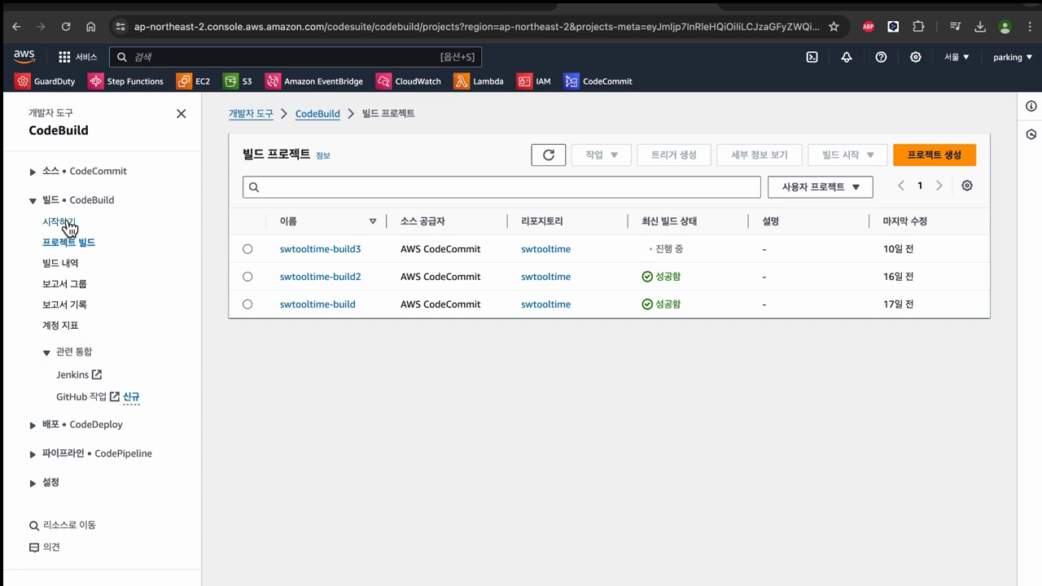
pyautogui.click(65, 223)
pyautogui.click(721, 272)
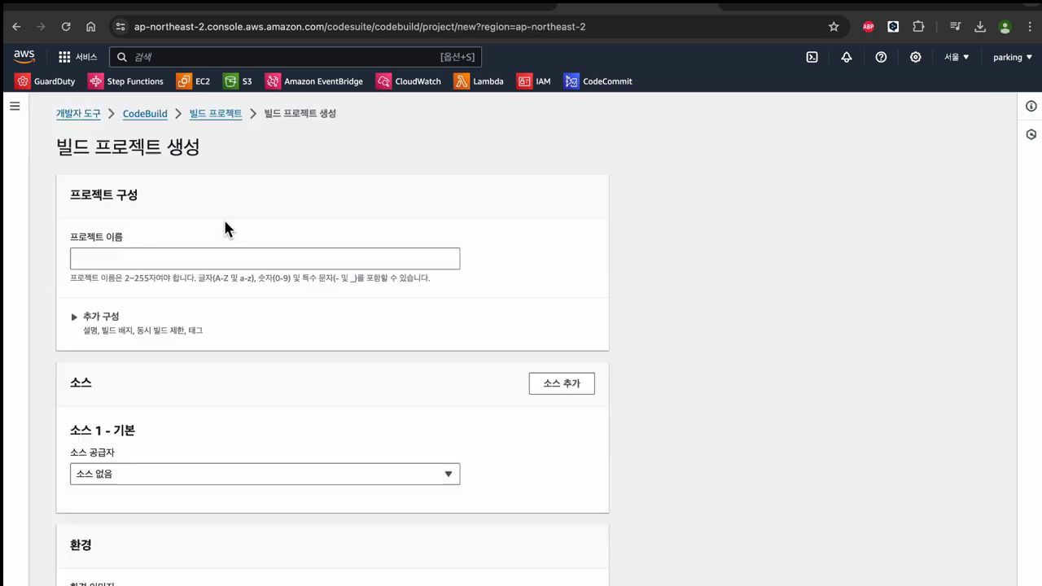
pyautogui.click(216, 261)
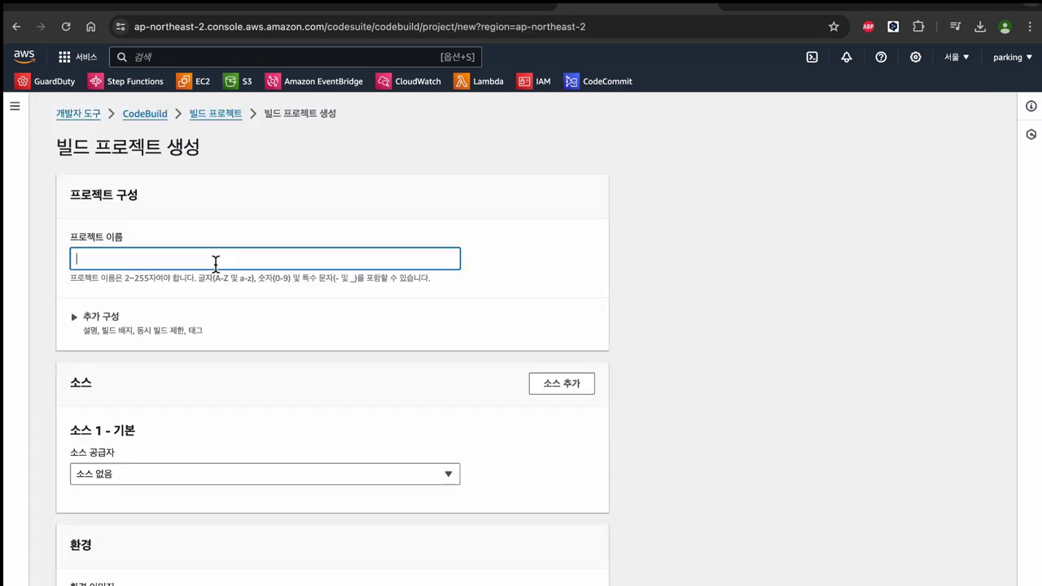
pyautogui.write('w')
pyautogui.press('BackSpace')
pyautogui.write('swtoot')
pyautogui.press('BackSpace')
pyautogui.write('ltime-build')
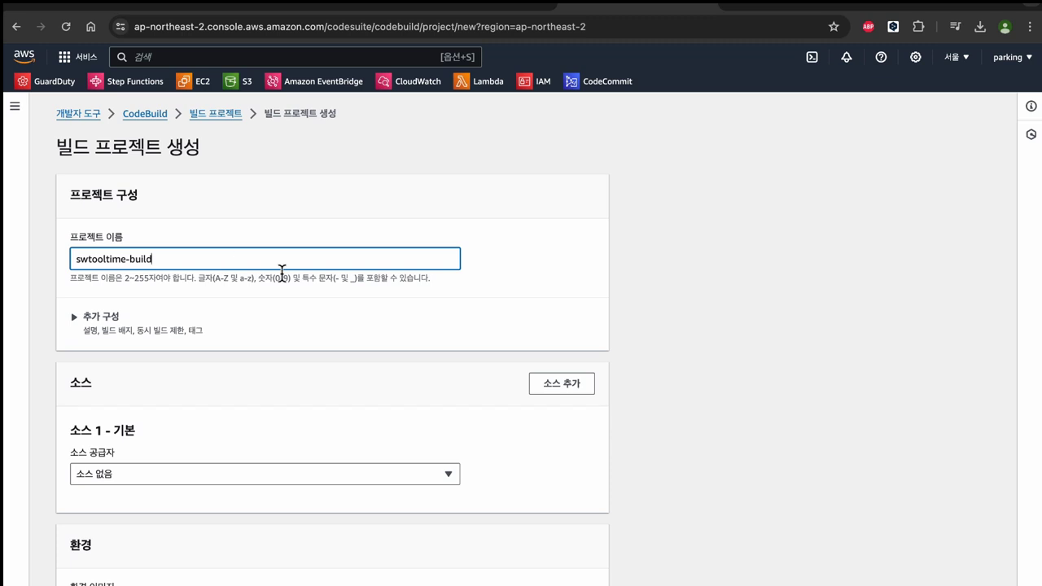
# Step: Set the project source to AWS CodeCommit repository swtooltime on branch main
pyautogui.scroll(-3, 280, 303)
pyautogui.click(208, 364)
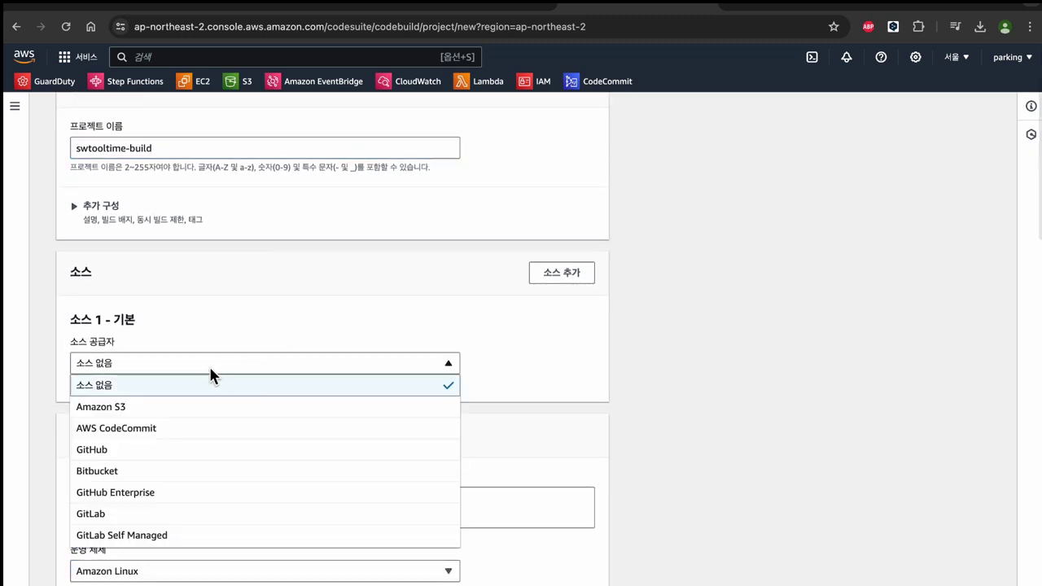
pyautogui.click(174, 428)
pyautogui.scroll(-3, 168, 392)
pyautogui.click(179, 320)
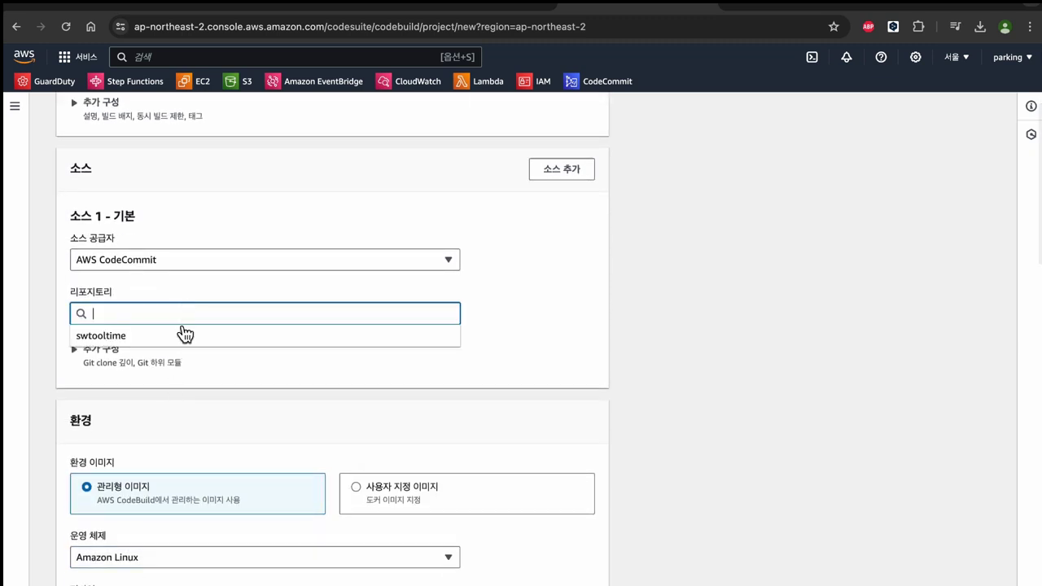
pyautogui.click(182, 333)
pyautogui.scroll(-1, 172, 437)
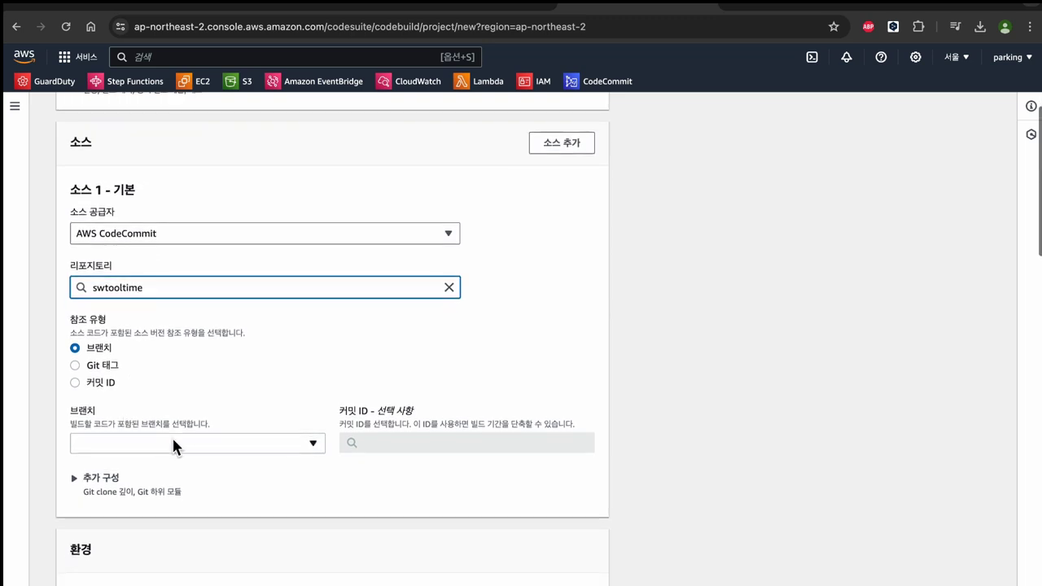
pyautogui.click(172, 436)
pyautogui.click(136, 517)
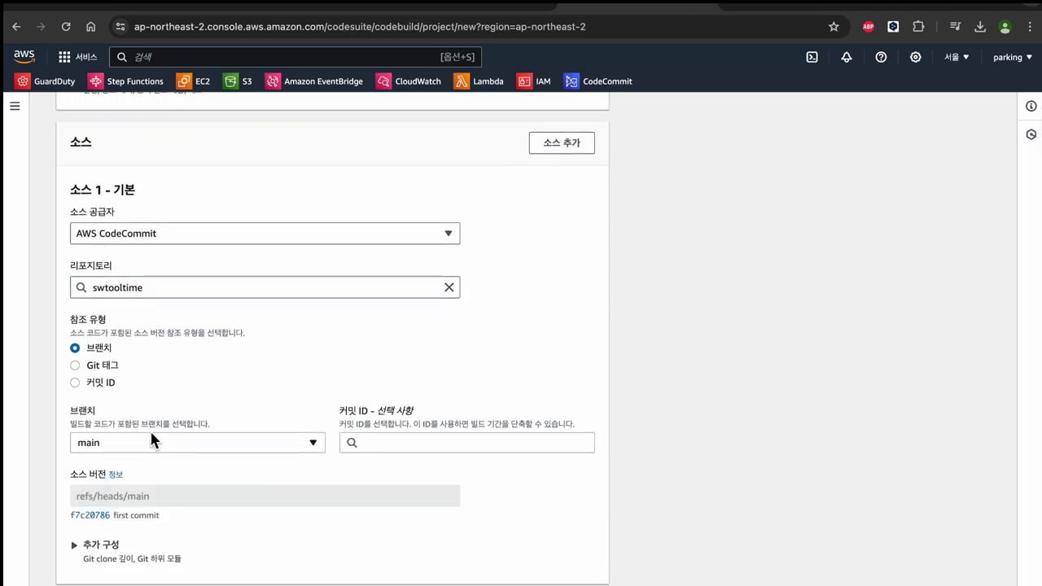
pyautogui.scroll(-3, 150, 429)
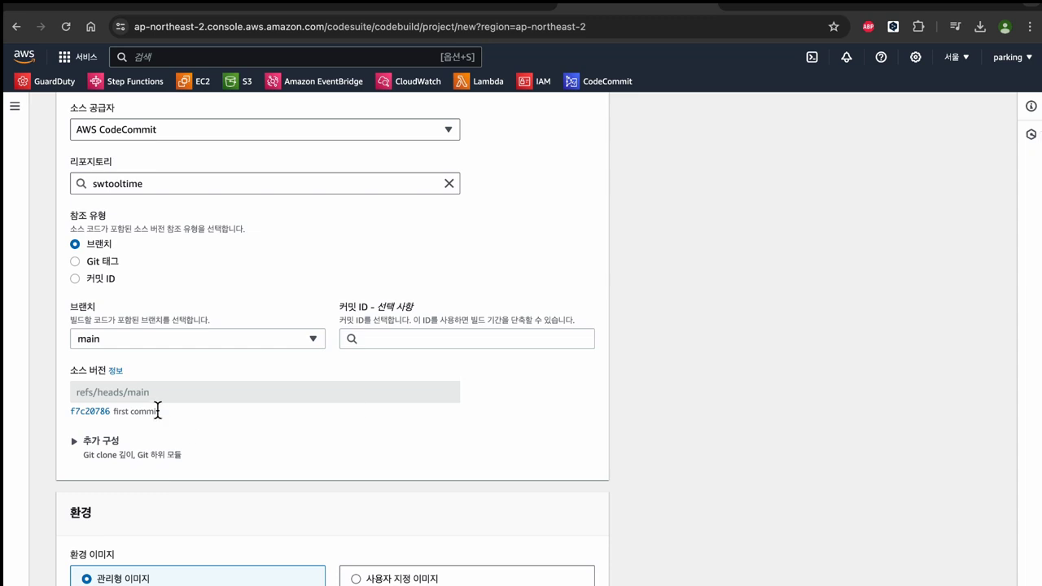
pyautogui.scroll(-10, 161, 405)
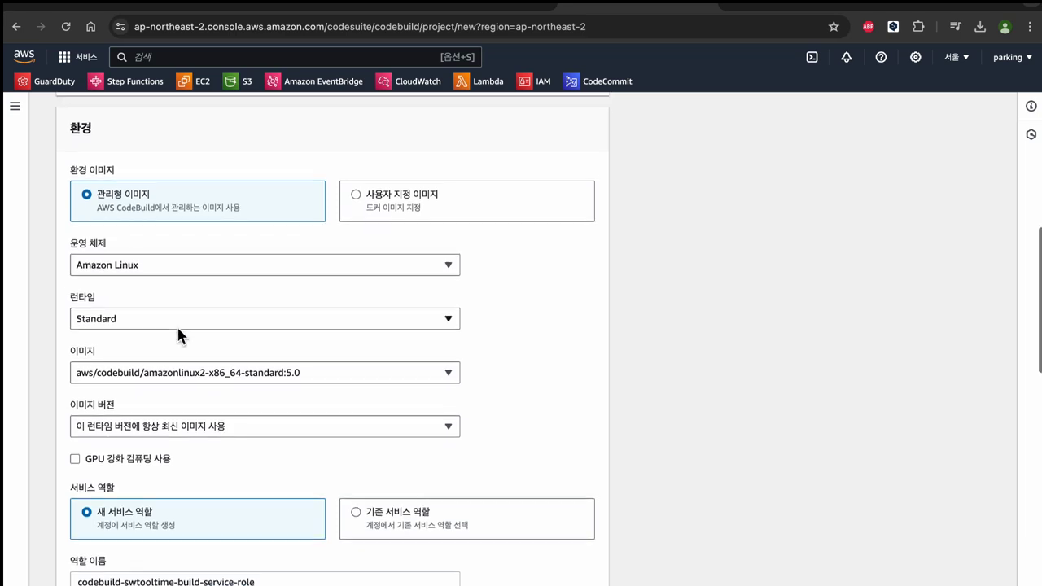
# Step: Select 'Use a buildspec file' in the Buildspec section, leaving the buildspec name blank
pyautogui.scroll(-3, 177, 325)
pyautogui.scroll(-12, 199, 346)
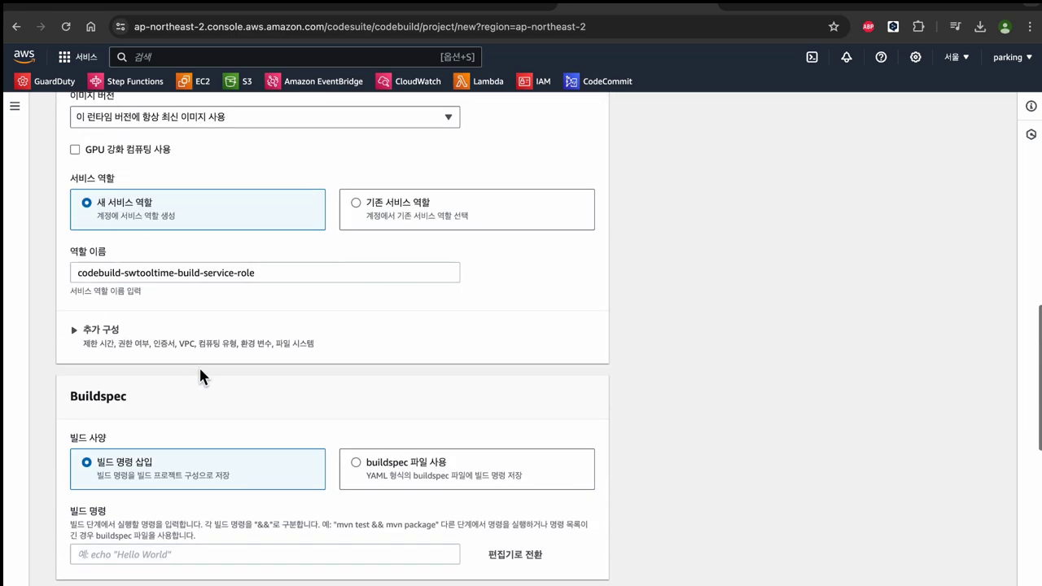
pyautogui.scroll(10, 200, 351)
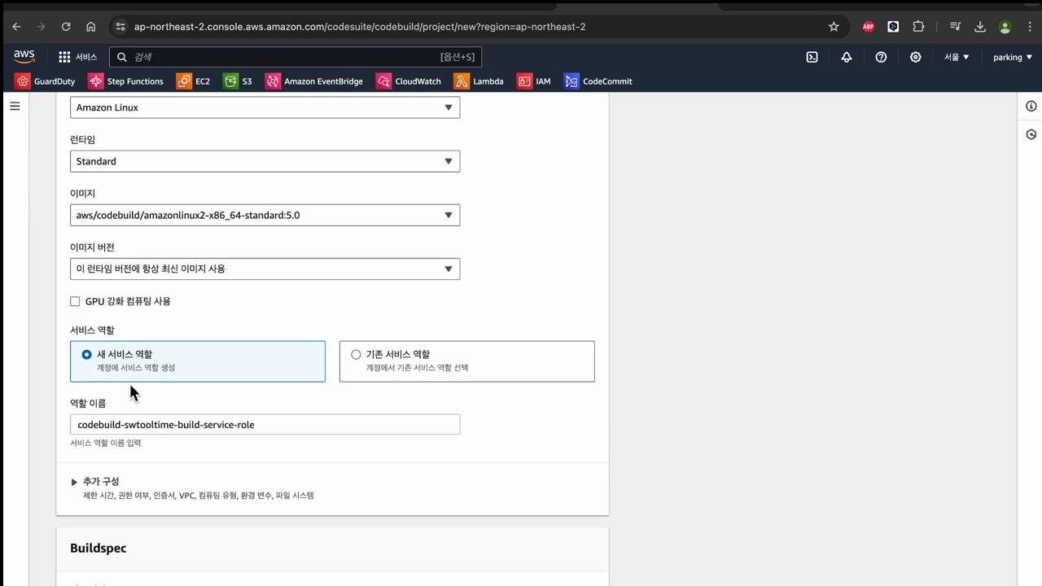
pyautogui.scroll(-5, 195, 415)
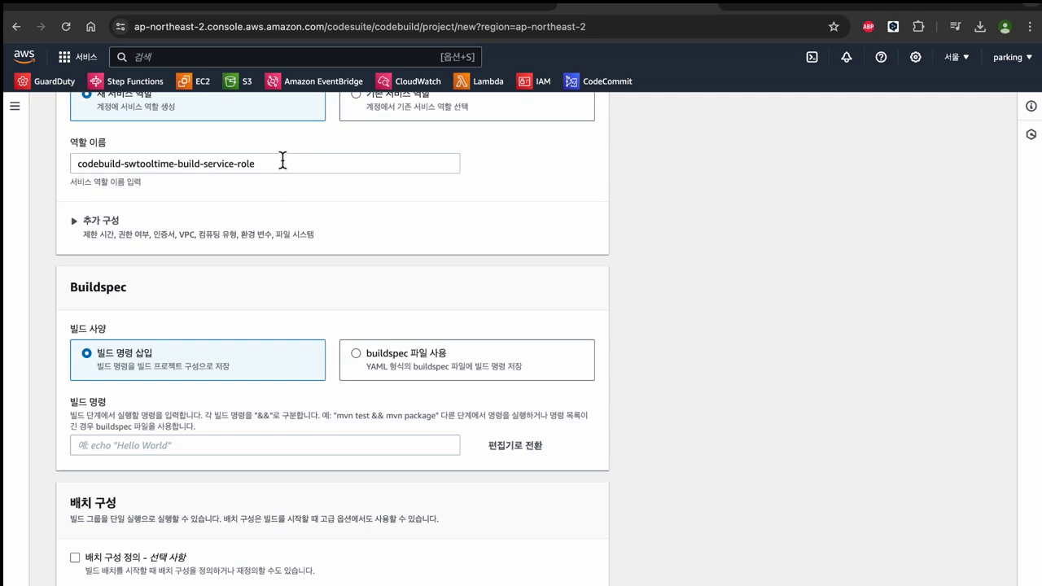
pyautogui.scroll(-2, 283, 208)
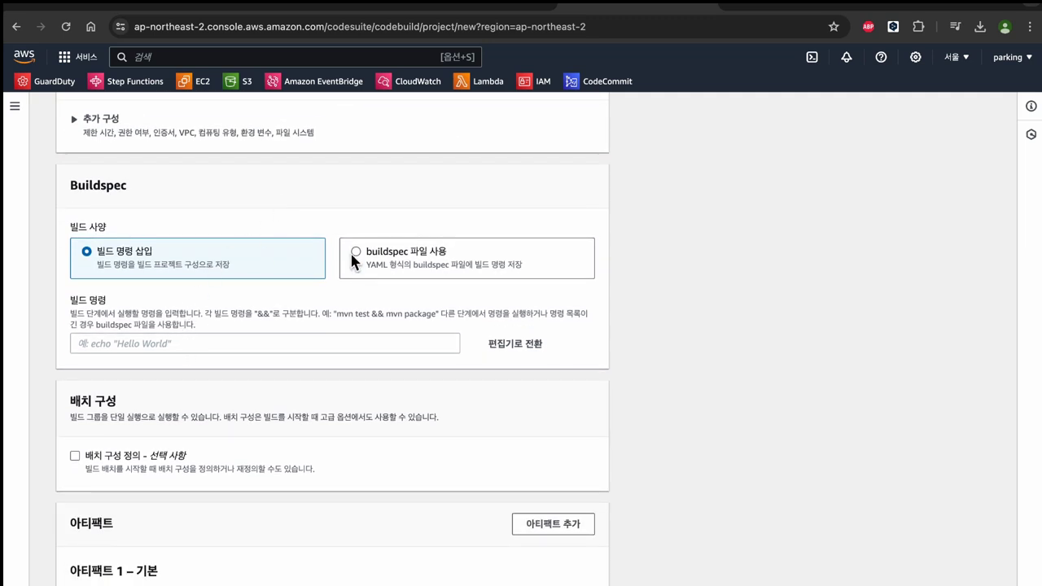
pyautogui.click(391, 253)
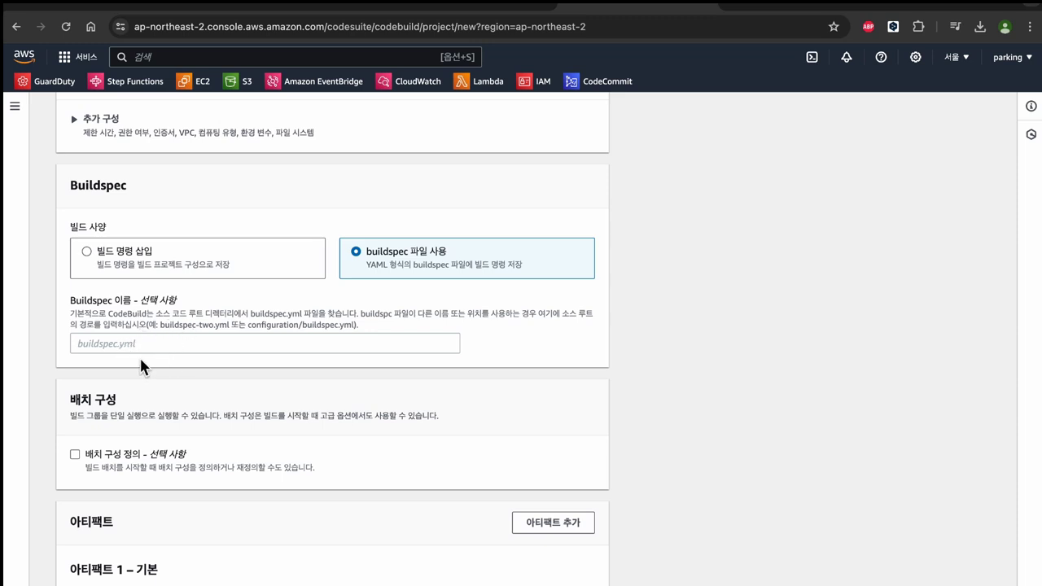
pyautogui.scroll(-1, 159, 365)
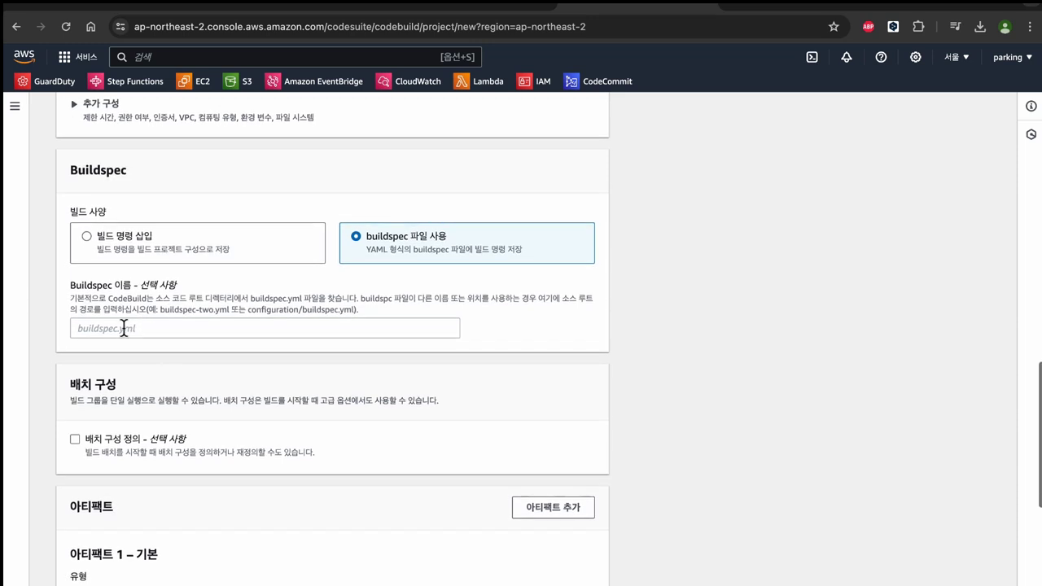
pyautogui.scroll(-5, 145, 340)
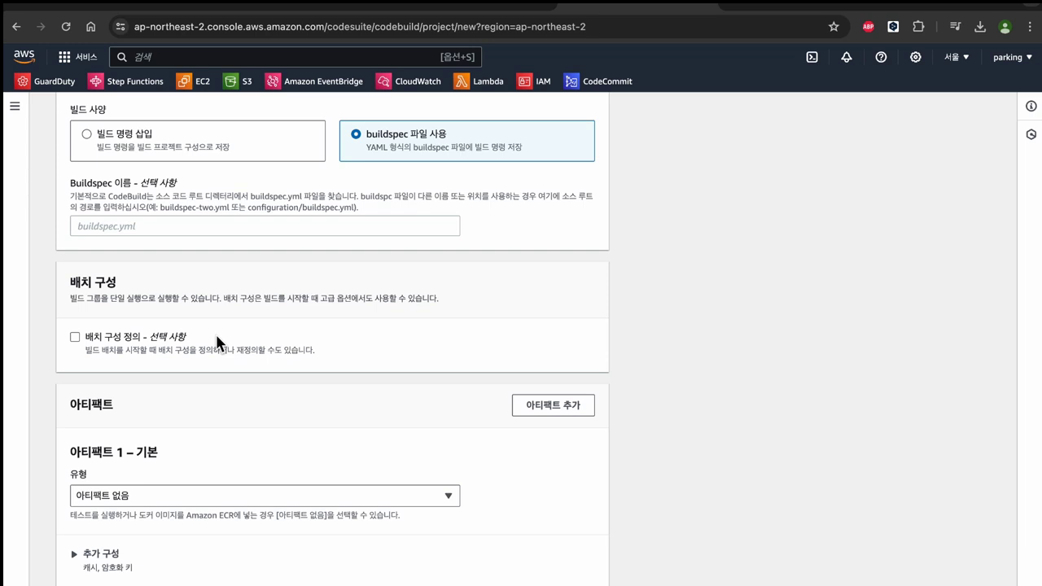
pyautogui.scroll(-7, 220, 342)
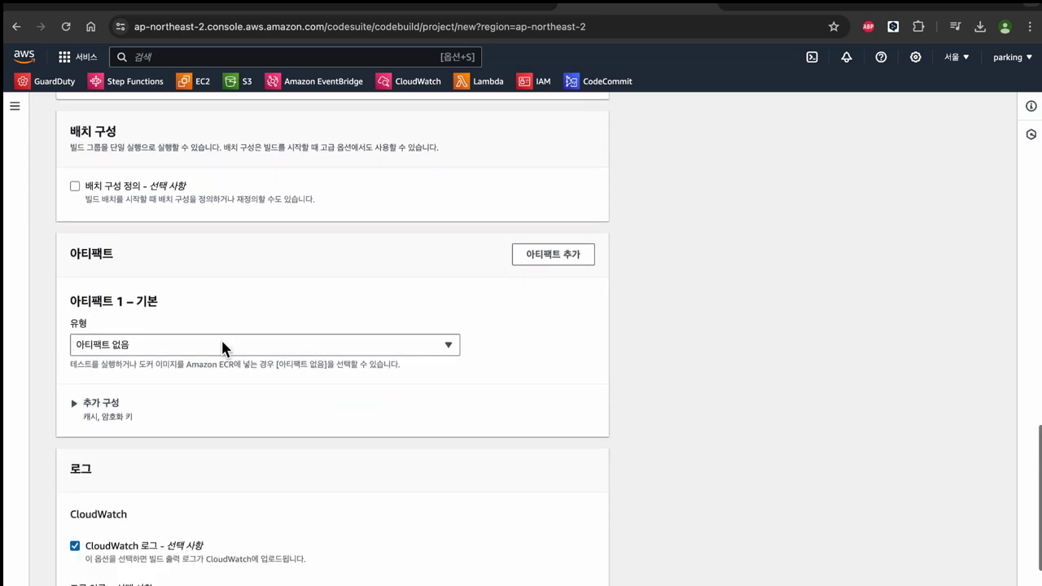
pyautogui.click(241, 345)
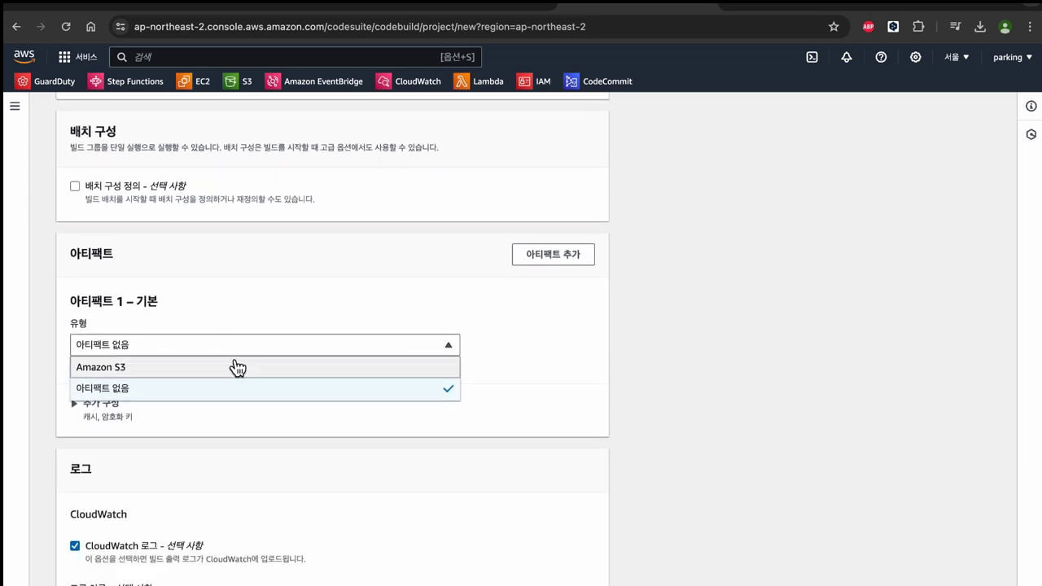
pyautogui.click(235, 365)
pyautogui.click(106, 428)
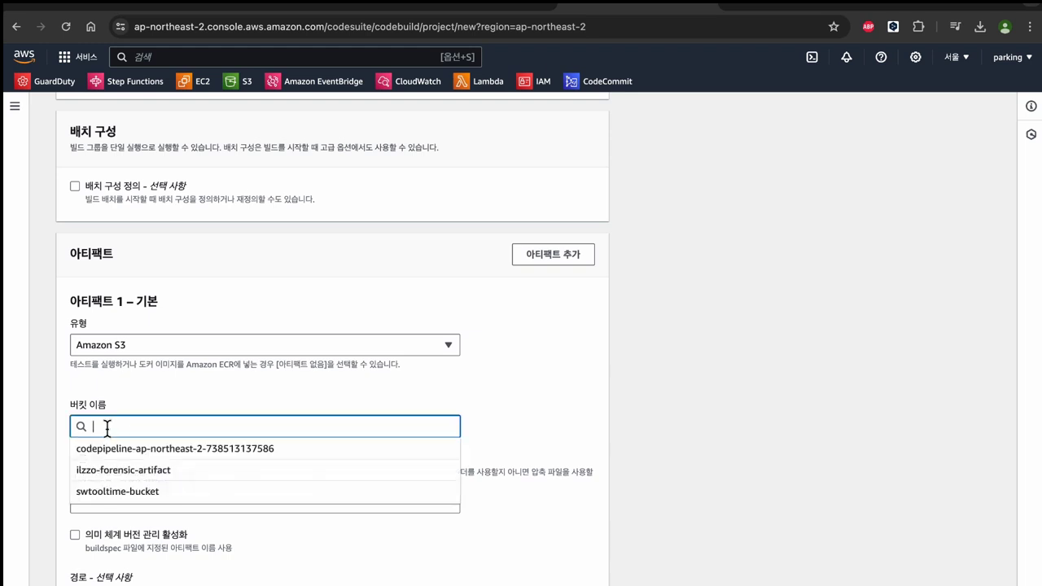
pyautogui.click(159, 492)
pyautogui.scroll(-5, 139, 433)
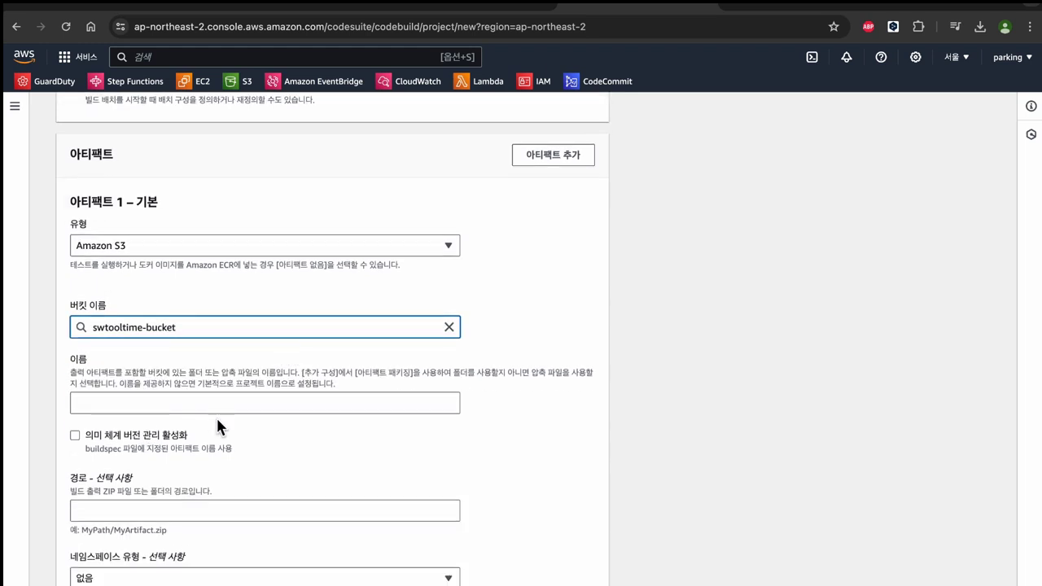
pyautogui.click(237, 398)
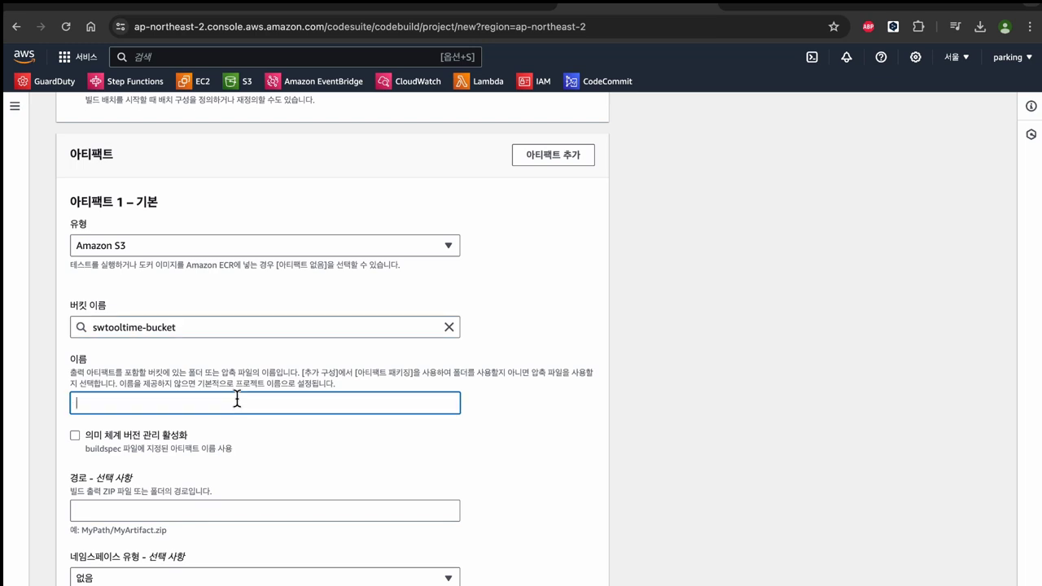
pyautogui.write('swtooltime-artifact.')
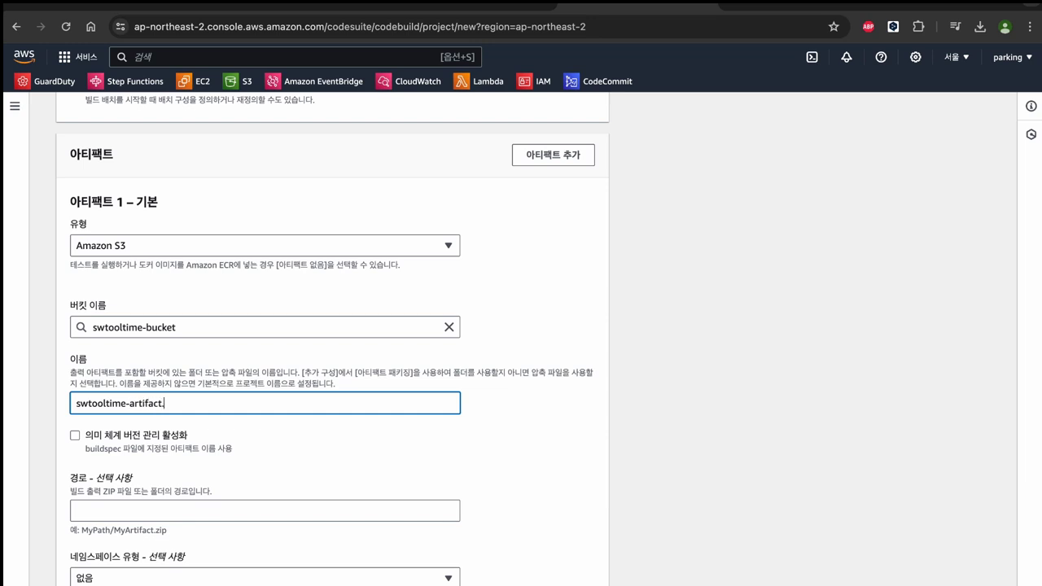
pyautogui.write('zip')
pyautogui.scroll(-3, 237, 396)
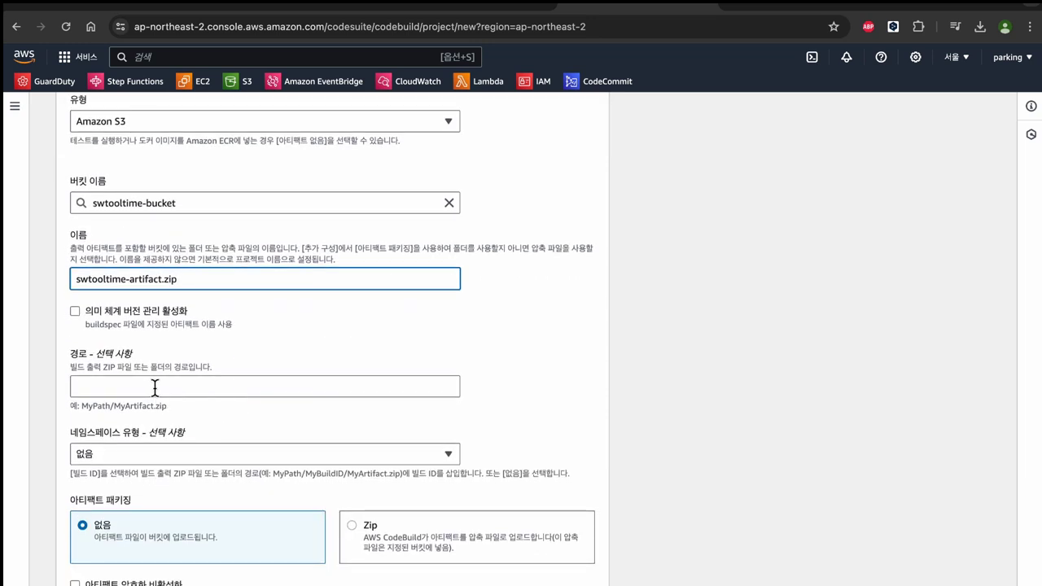
pyautogui.click(156, 386)
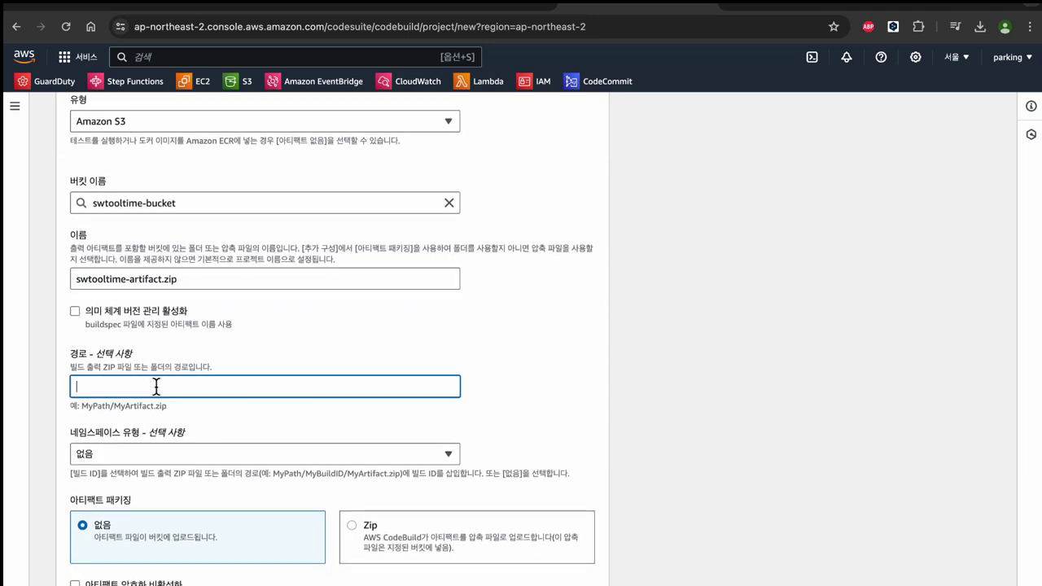
pyautogui.click(256, 420)
pyautogui.scroll(-1, 257, 423)
pyautogui.click(258, 450)
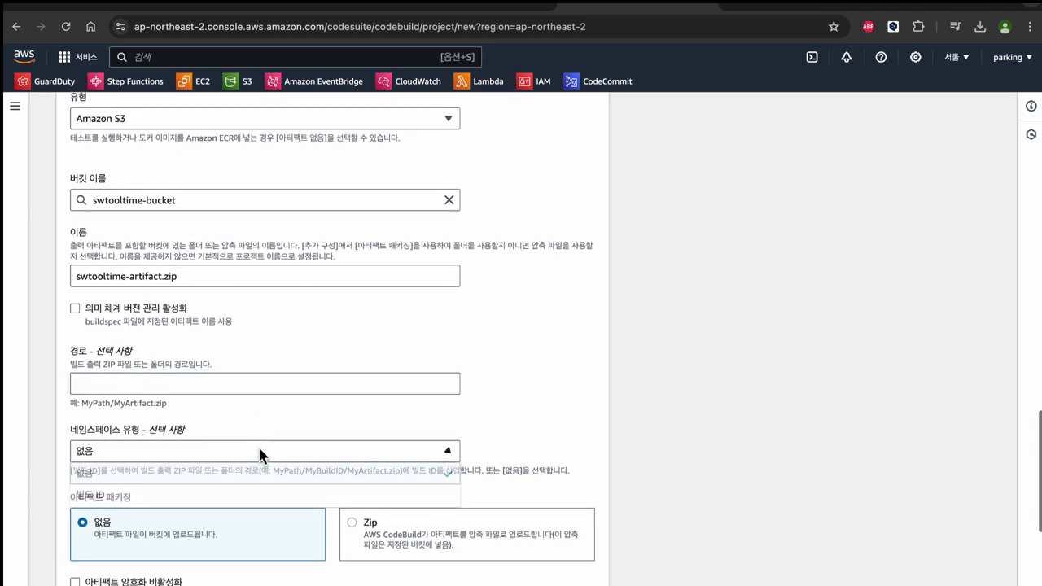
pyautogui.click(253, 473)
pyautogui.scroll(-3, 326, 410)
pyautogui.click(391, 411)
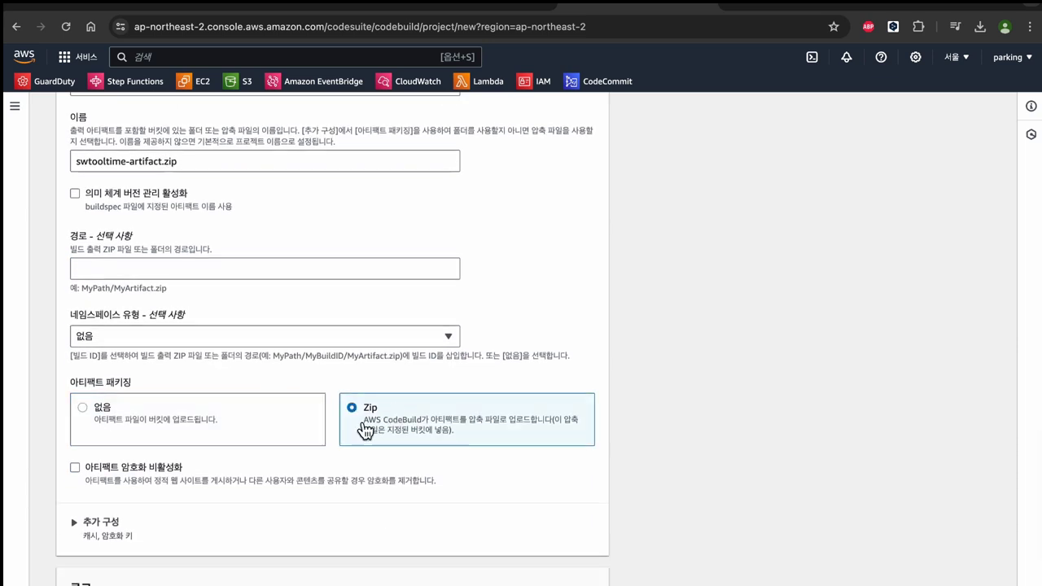
pyautogui.scroll(-3, 407, 444)
pyautogui.scroll(-4, 215, 415)
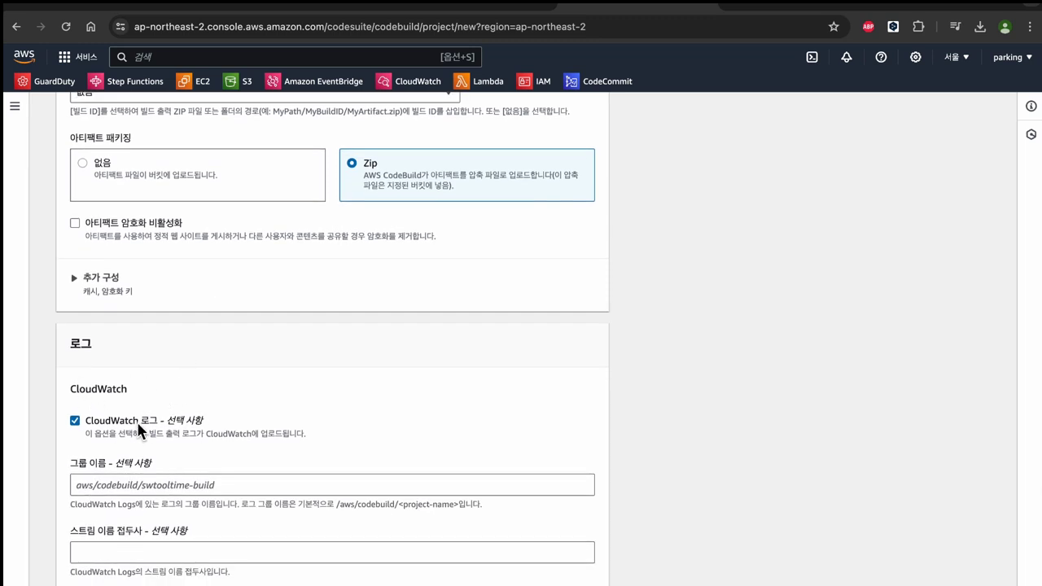
pyautogui.scroll(-3, 139, 425)
pyautogui.scroll(1, 196, 583)
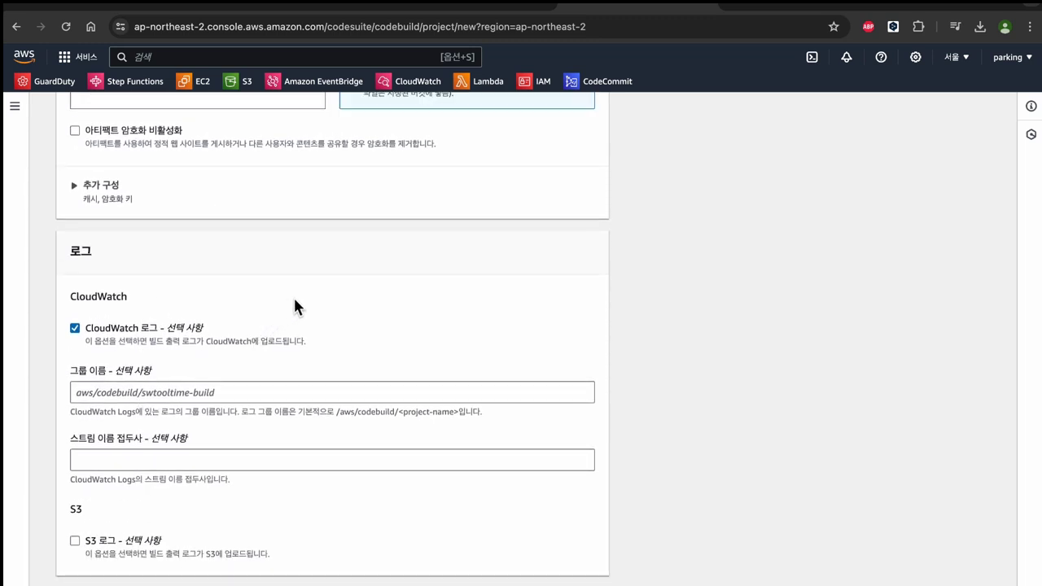
pyautogui.scroll(-1, 212, 570)
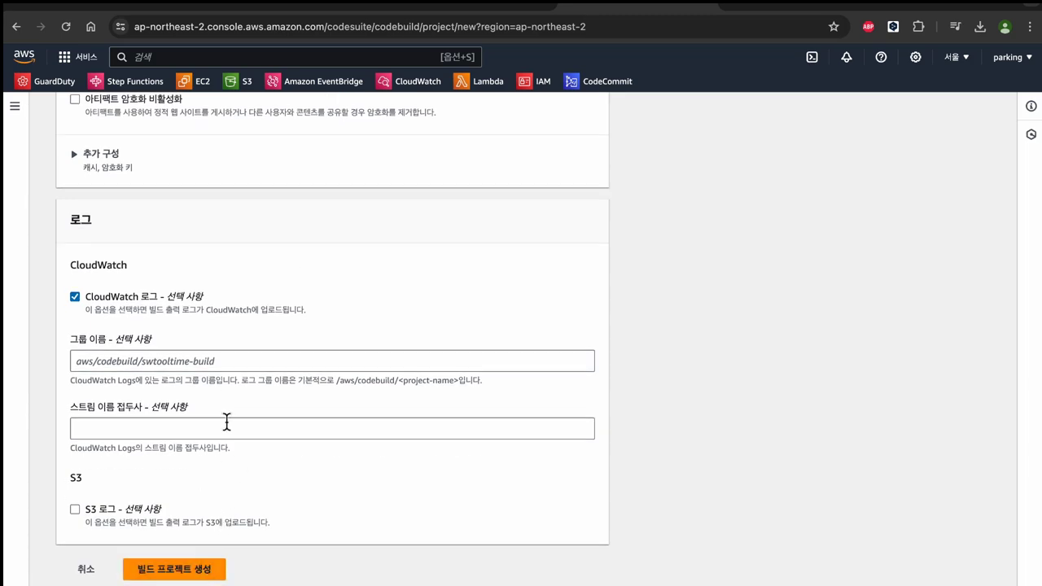
pyautogui.scroll(20, 193, 514)
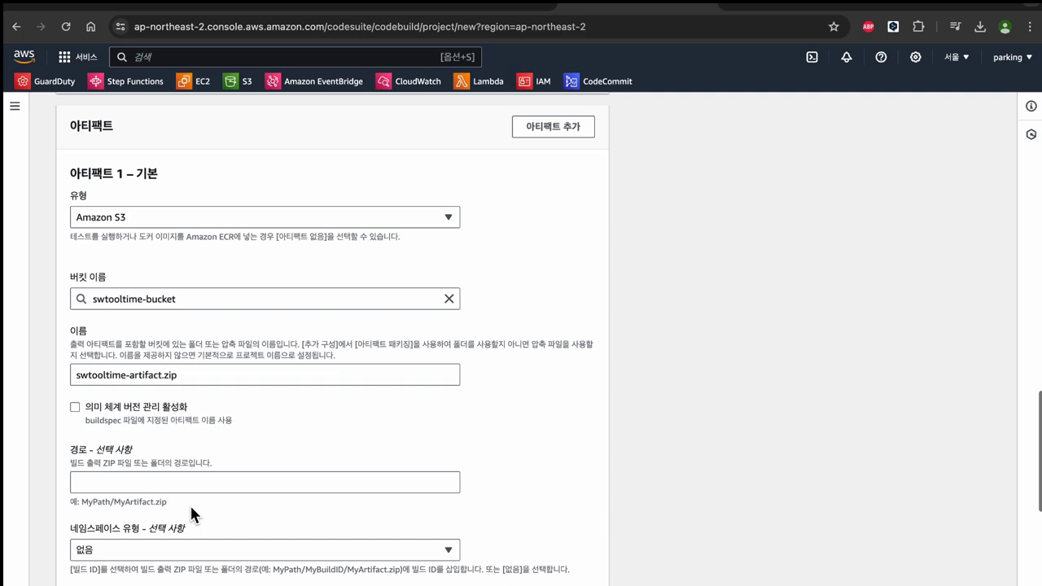
# Step: Assign existing role codebuild-swtooltime-build-service-role and attempt creation, which fails as swtooltime-build exists
pyautogui.scroll(-8, 216, 504)
pyautogui.scroll(10, 208, 493)
pyautogui.scroll(-14, 181, 464)
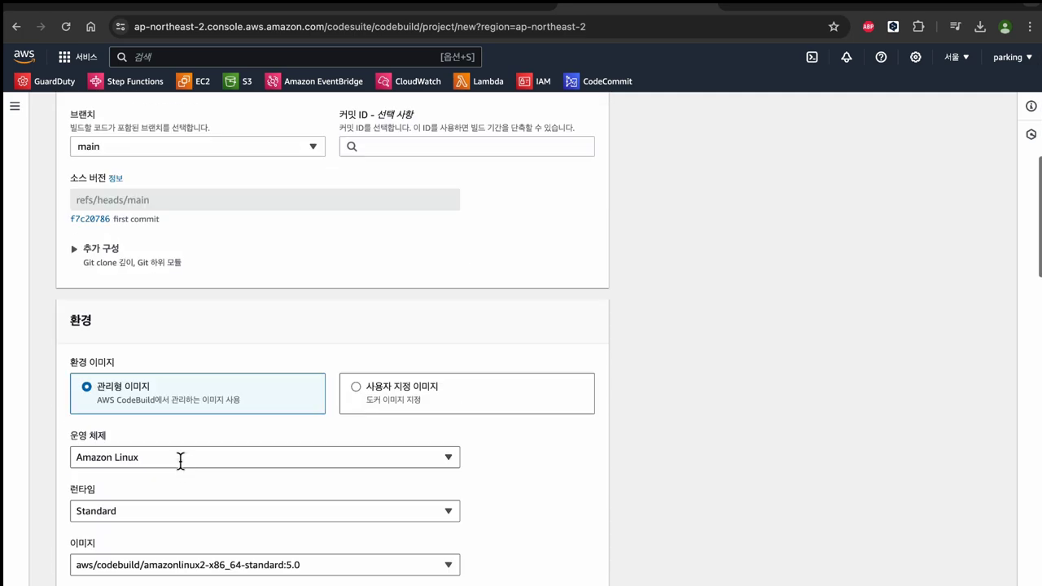
pyautogui.click(250, 276)
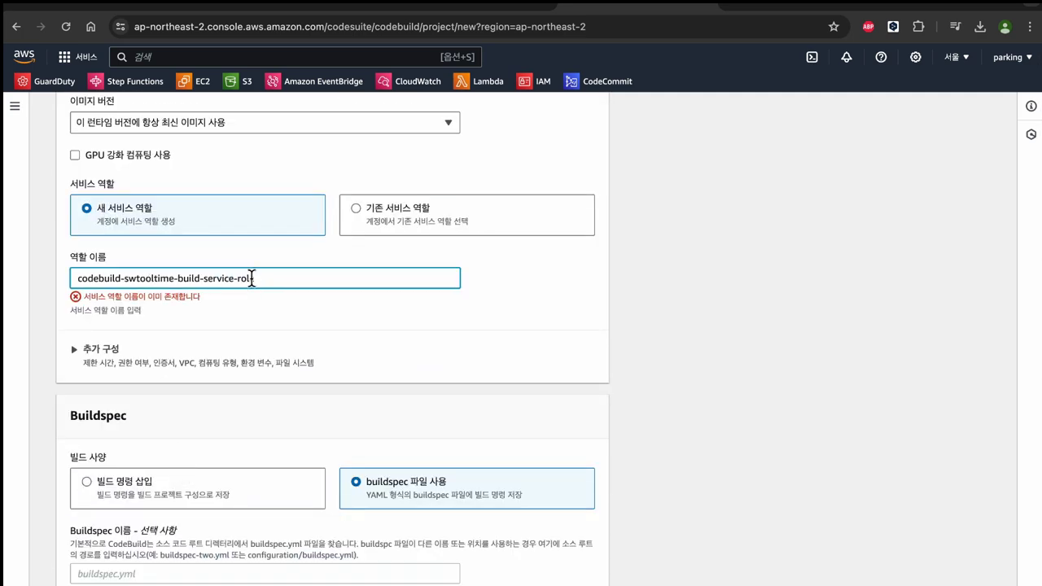
pyautogui.click(345, 213)
pyautogui.click(224, 278)
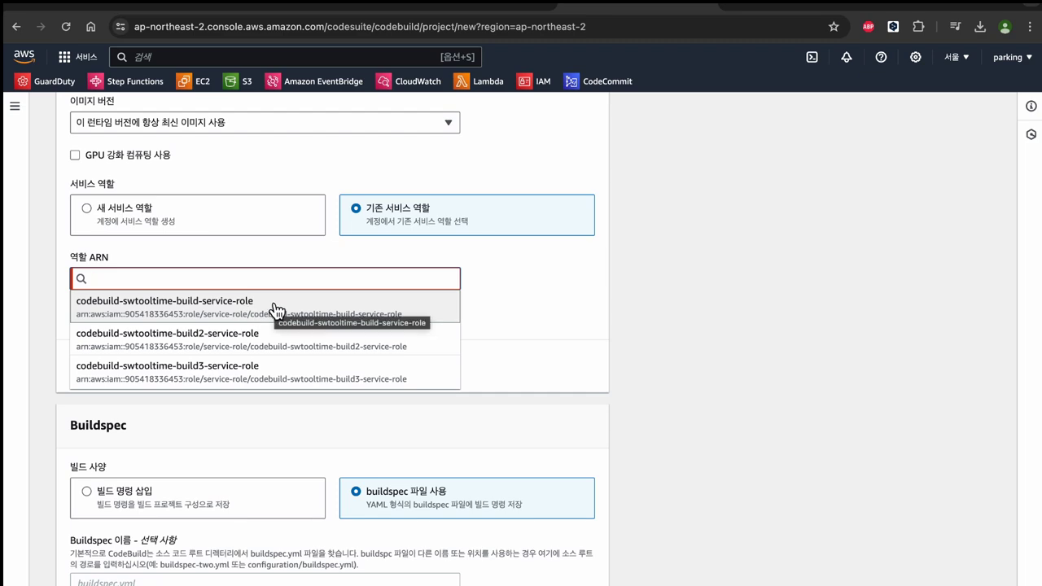
pyautogui.click(273, 305)
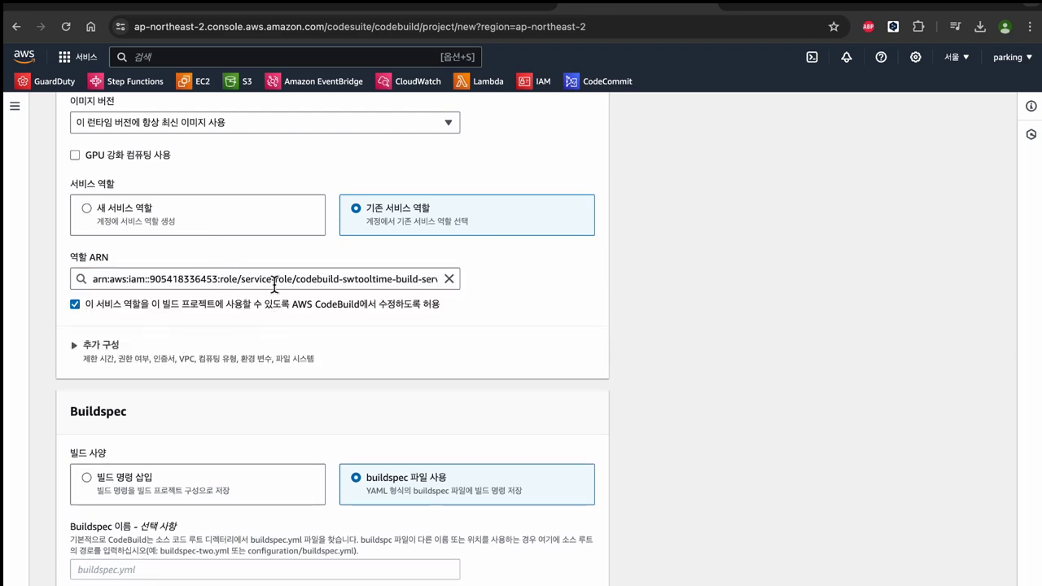
pyautogui.scroll(-15, 182, 407)
pyautogui.click(193, 567)
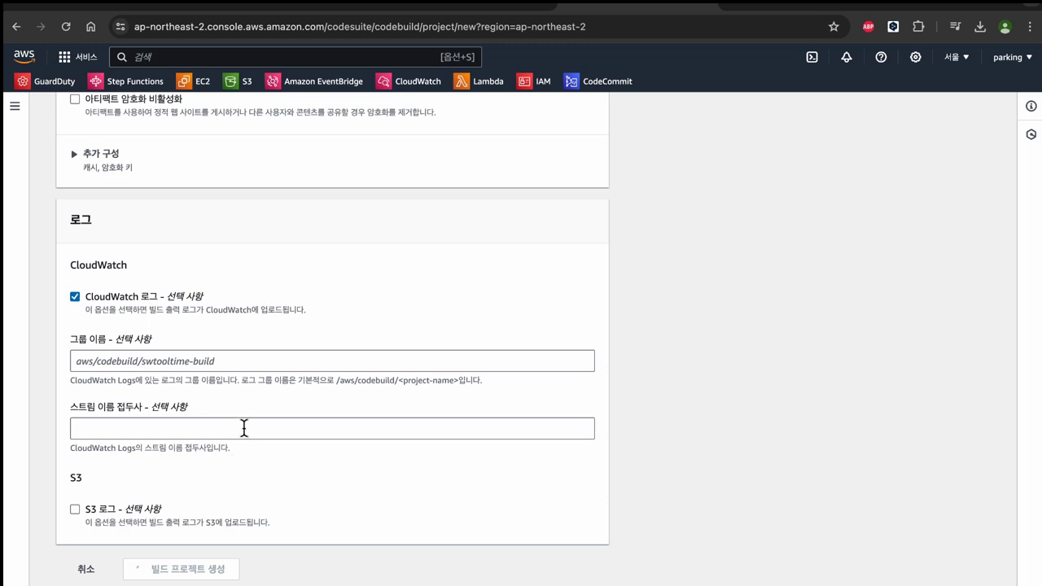
pyautogui.scroll(-1, 171, 520)
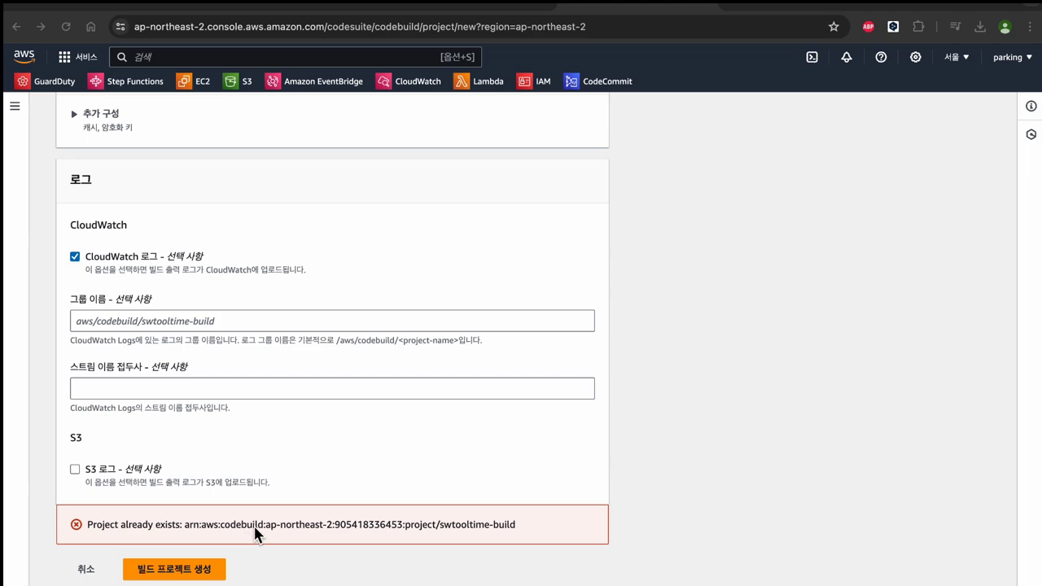
# Step: Rename the project to swtooltime-build4 and create it successfully
pyautogui.scroll(15, 270, 526)
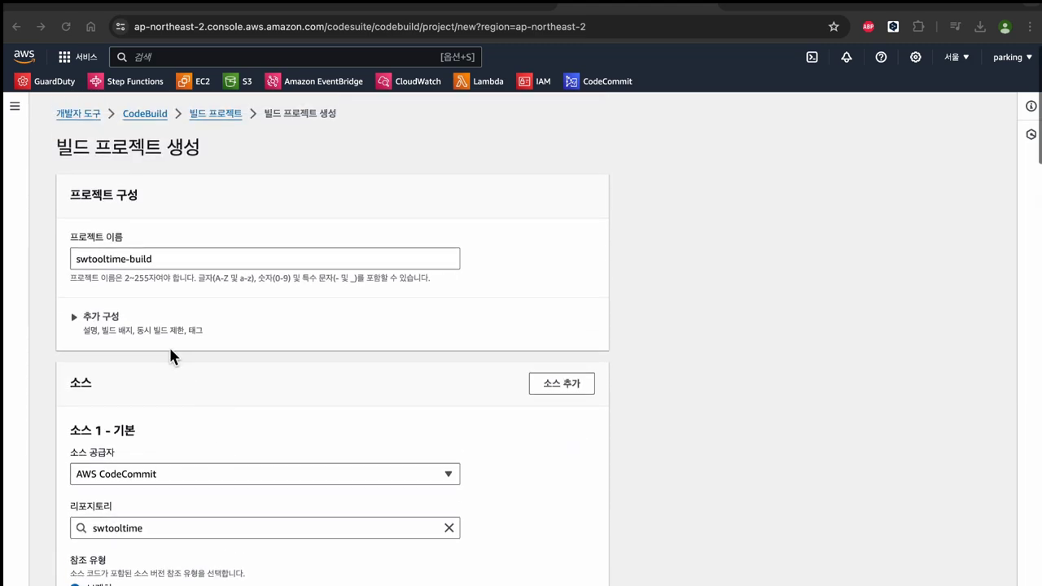
pyautogui.tripleClick(186, 259)
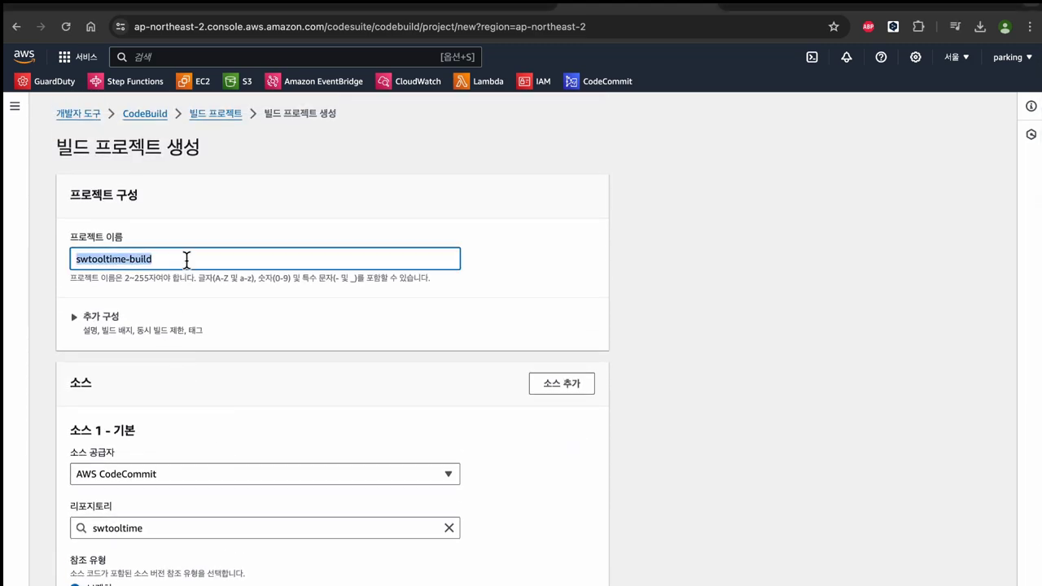
pyautogui.click(187, 259)
pyautogui.write('3')
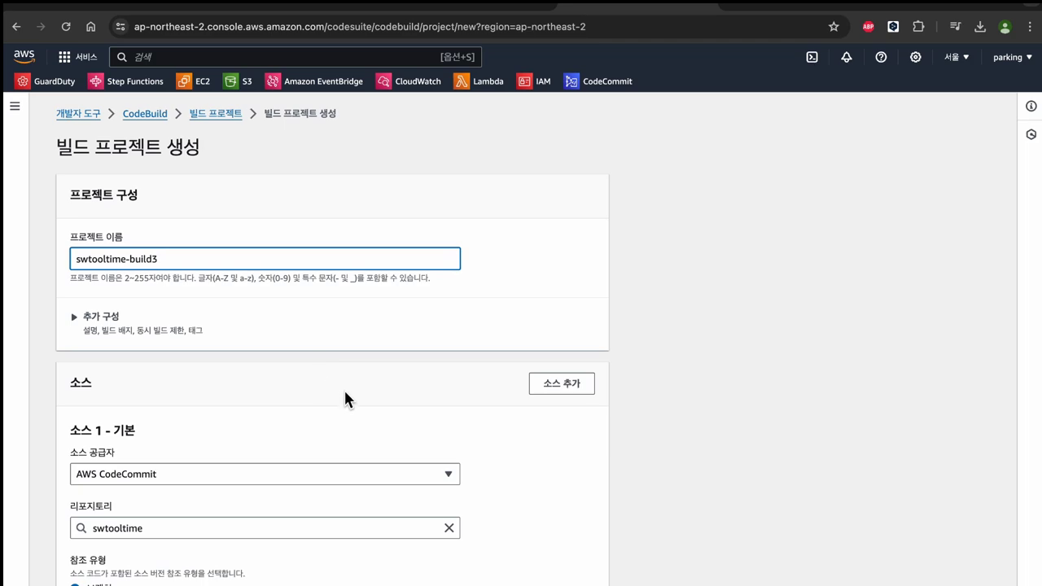
pyautogui.scroll(-15, 435, 400)
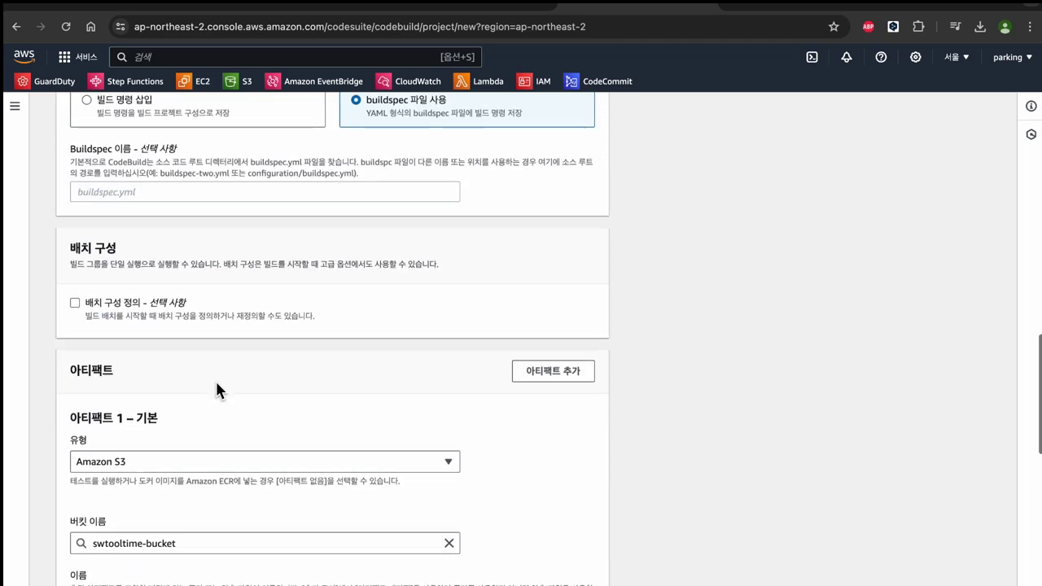
pyautogui.scroll(-3, 202, 570)
pyautogui.click(196, 566)
pyautogui.scroll(10, 216, 507)
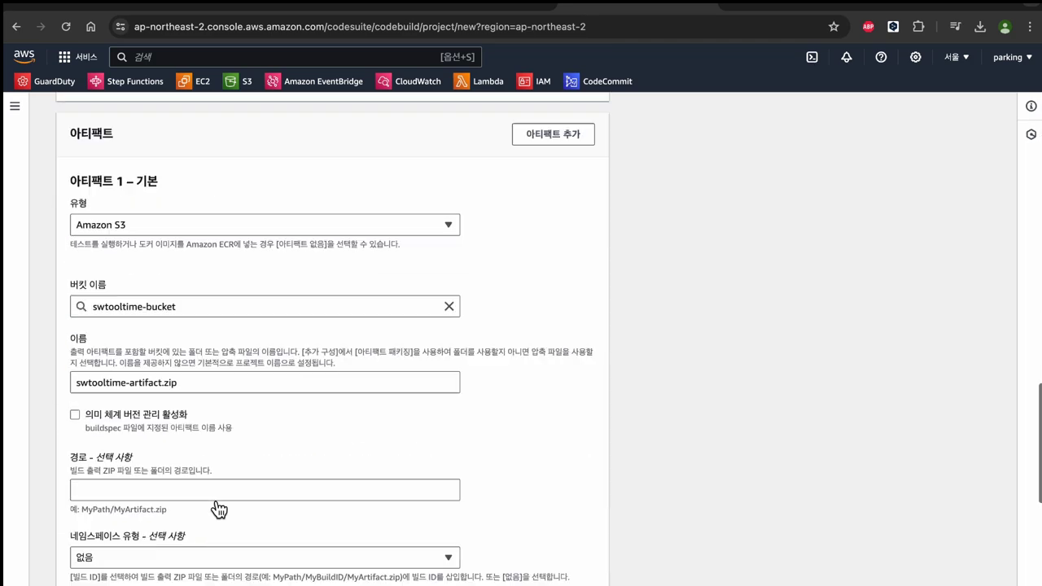
pyautogui.scroll(5, 272, 355)
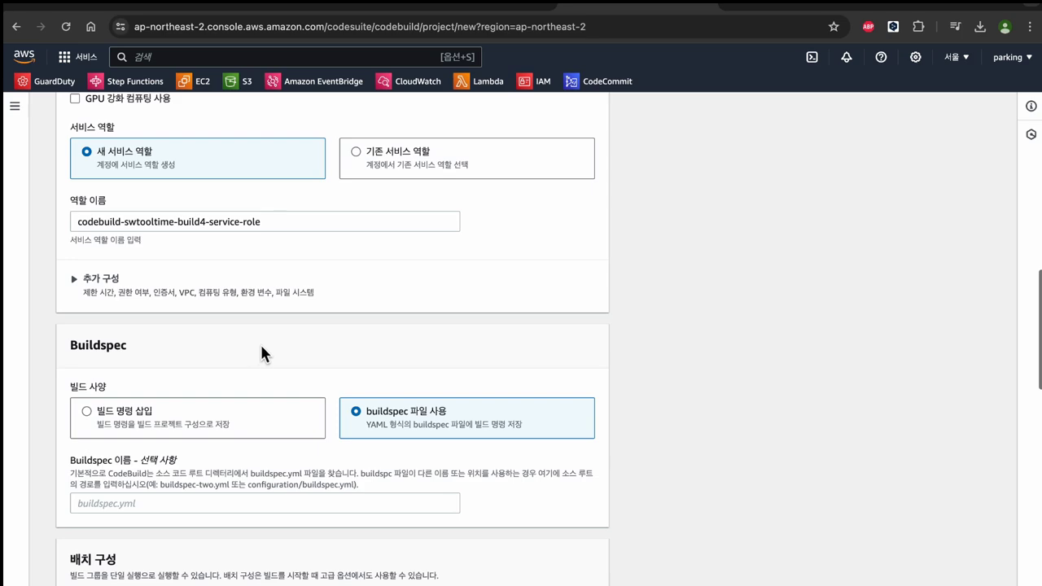
pyautogui.scroll(1, 277, 293)
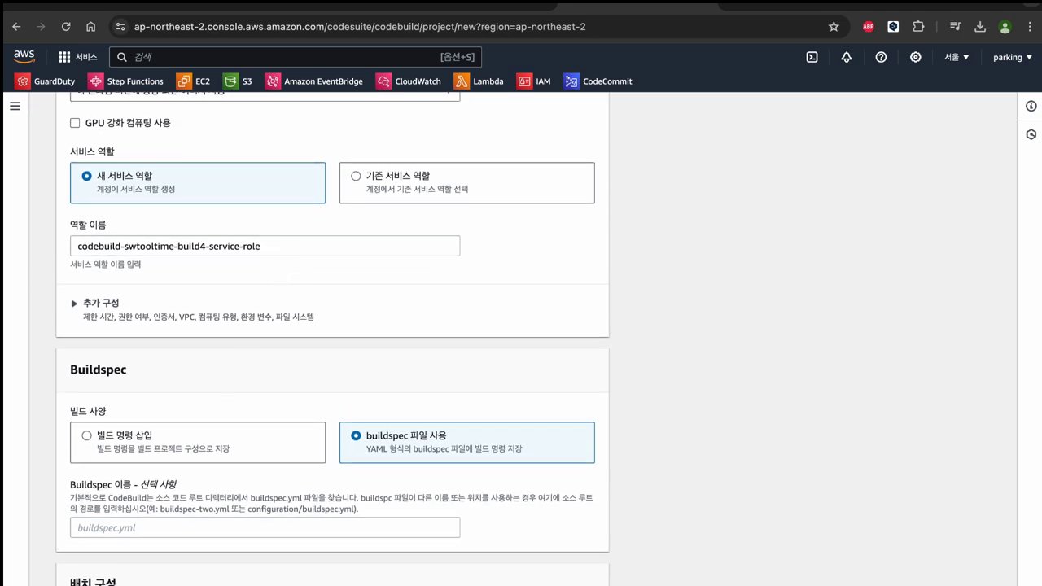
pyautogui.scroll(-15, 264, 364)
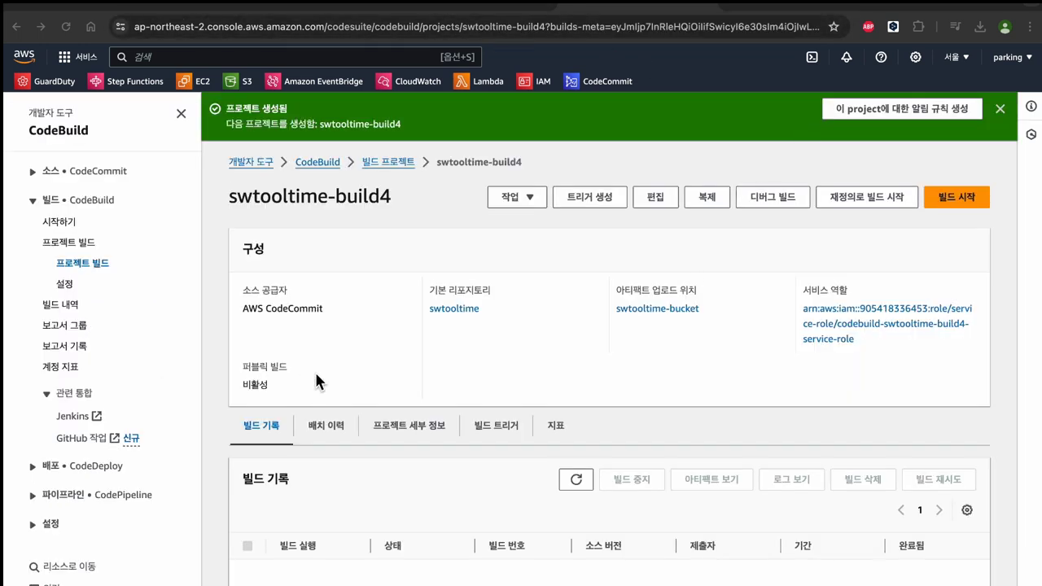
# Step: Start build 1 of swtooltime-build4 and watch Phase details until every phase through COMPLETED succeeds
pyautogui.click(958, 198)
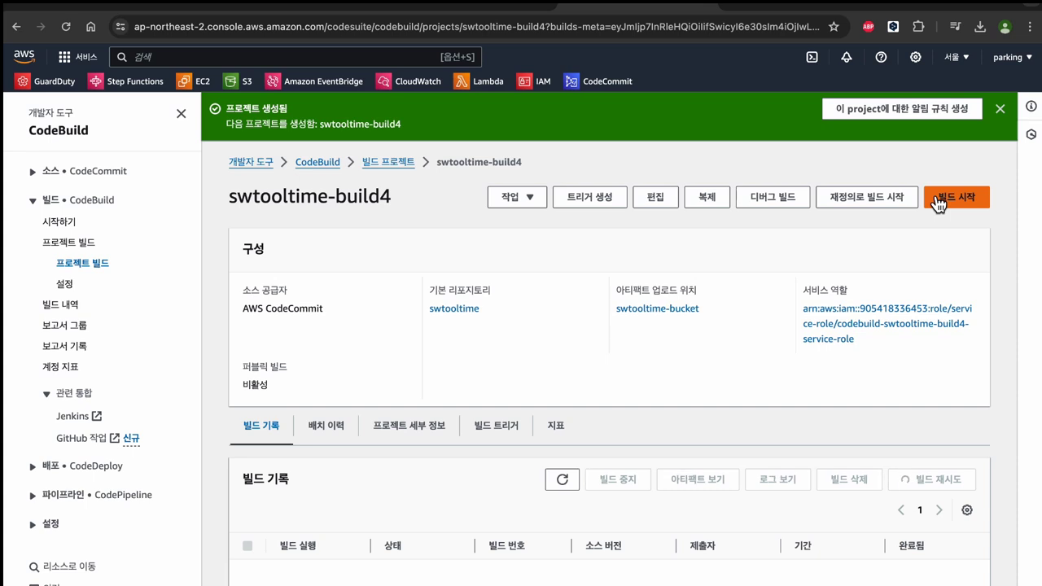
pyautogui.click(353, 456)
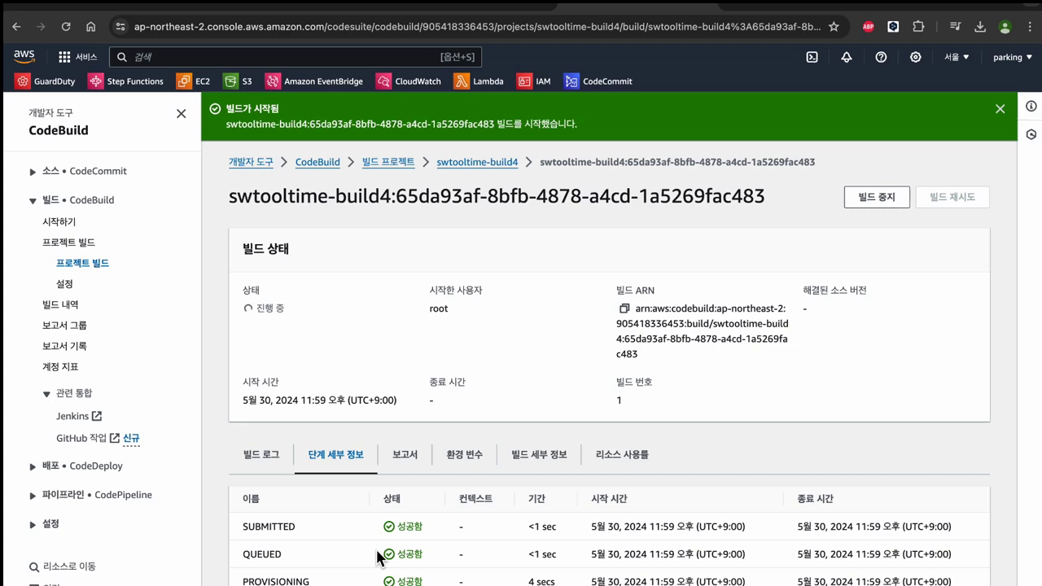
pyautogui.scroll(-1, 379, 557)
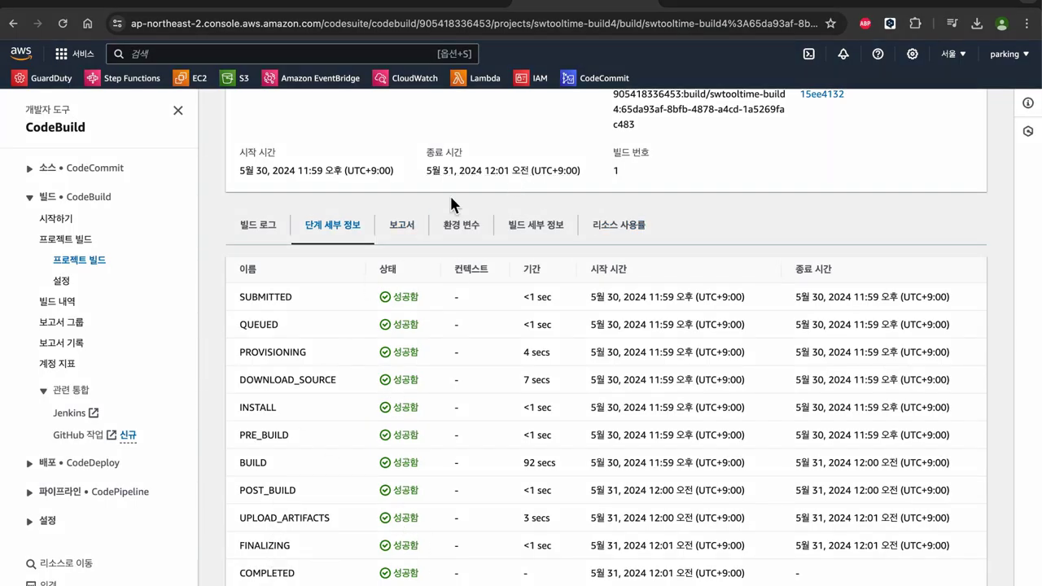
pyautogui.scroll(5, 472, 176)
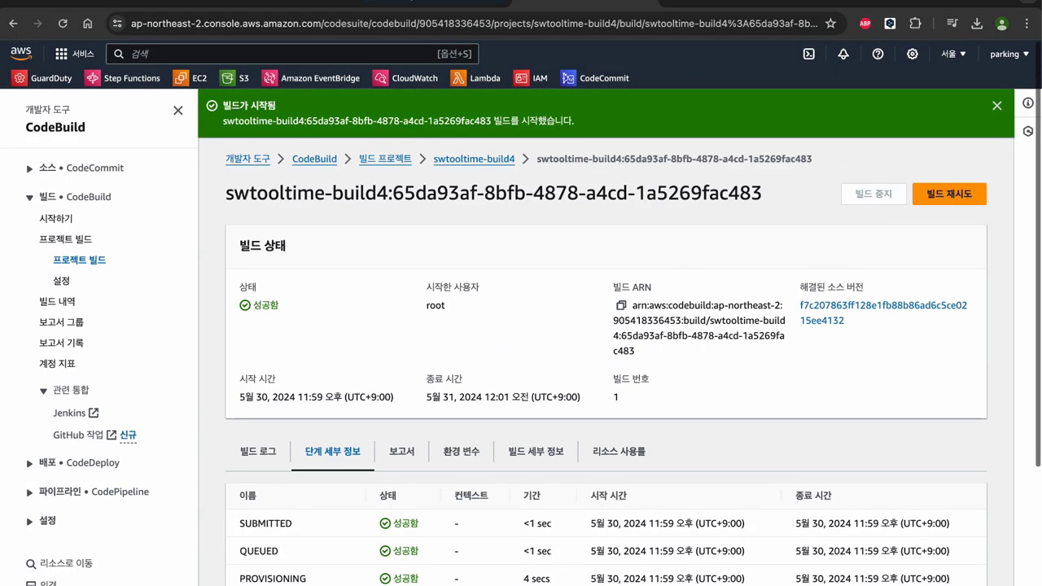
# Step: Confirm swtooltime-bucket in S3 now holds the 103.3MB swtooltime-artifact.zip, then go to EC2
pyautogui.click(412, 2)
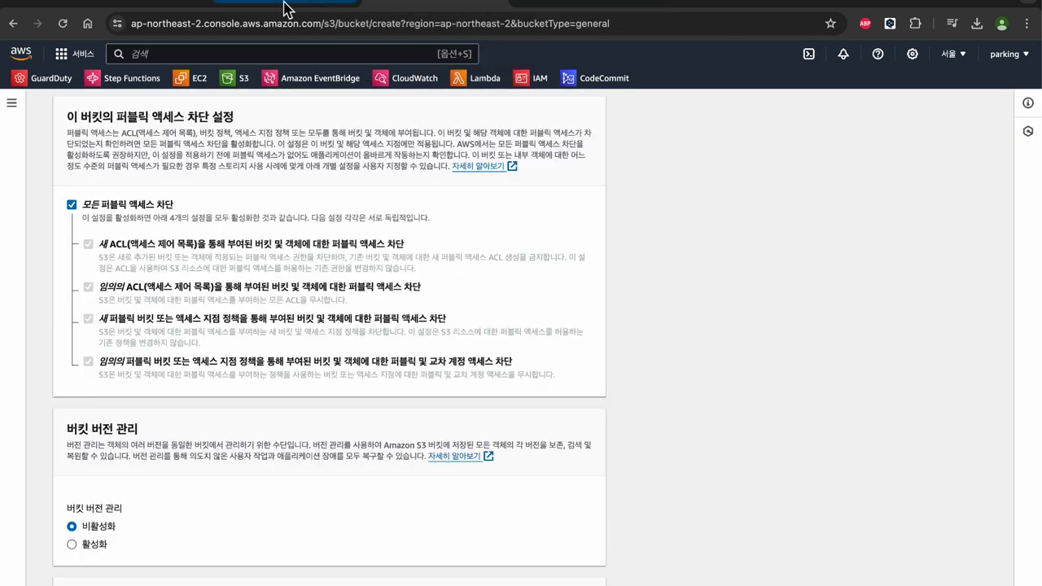
pyautogui.click(234, 79)
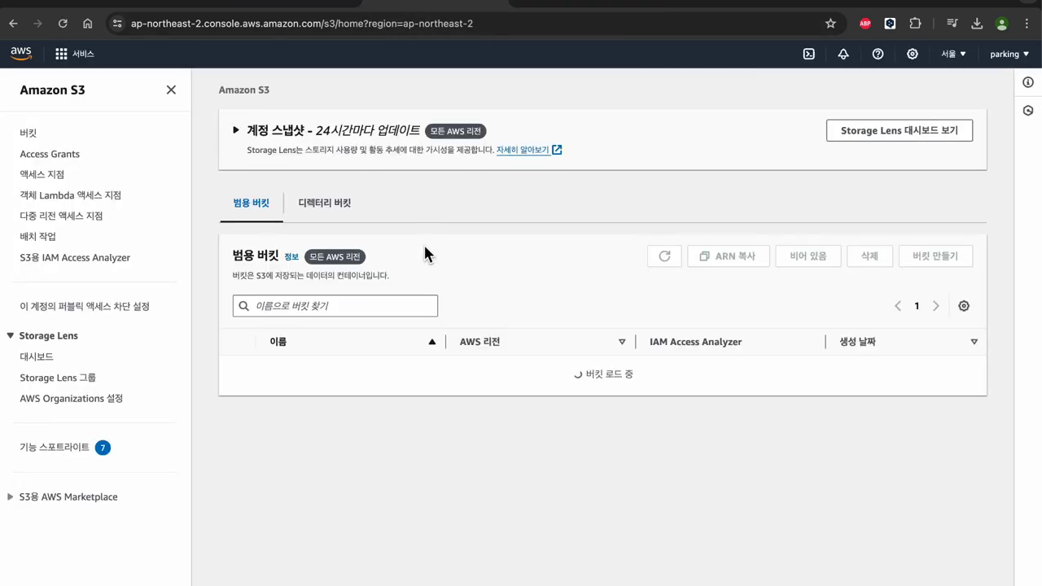
pyautogui.click(326, 466)
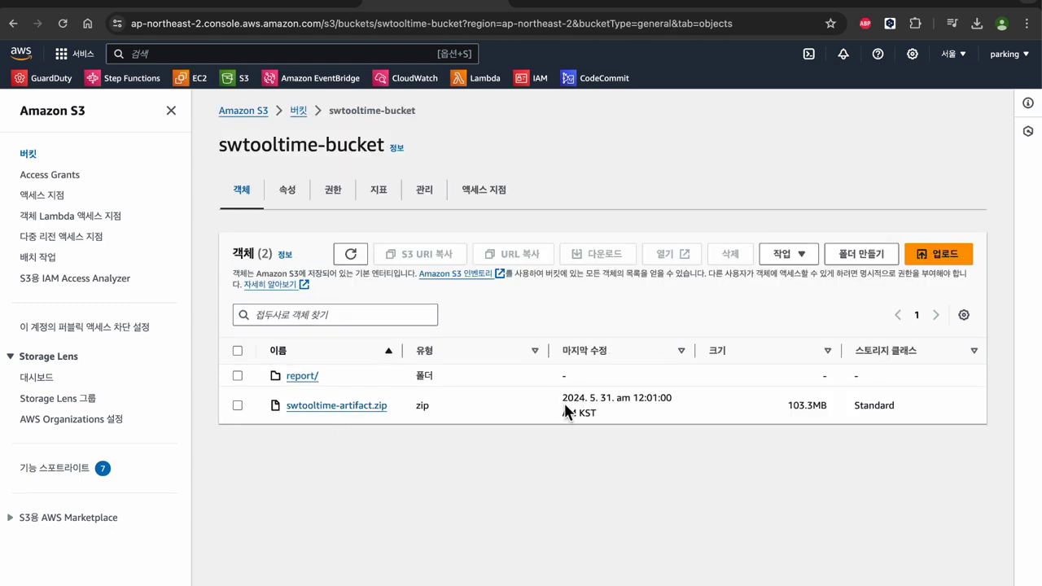
pyautogui.moveTo(565, 404); pyautogui.dragTo(673, 399)
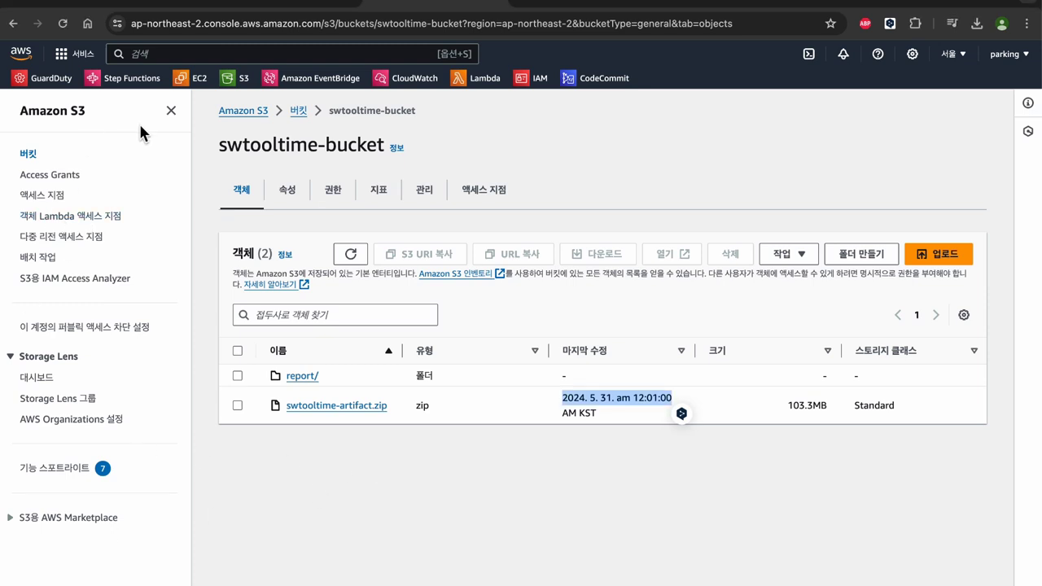
pyautogui.click(199, 82)
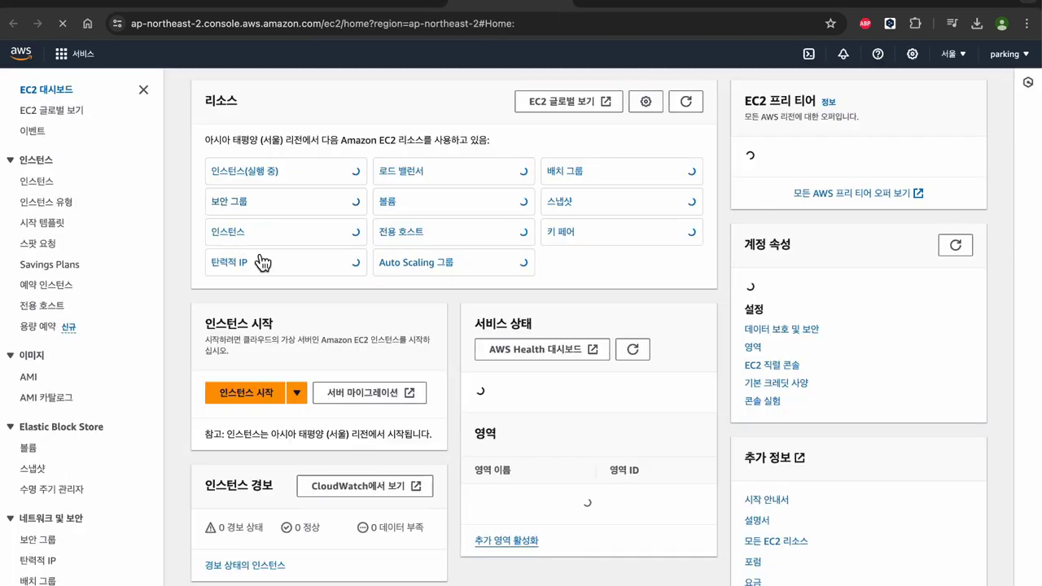
# Step: Bring up the EC2 Launch an instance form with its Amazon Linux 2023 and t2.micro defaults
pyautogui.click(349, 193)
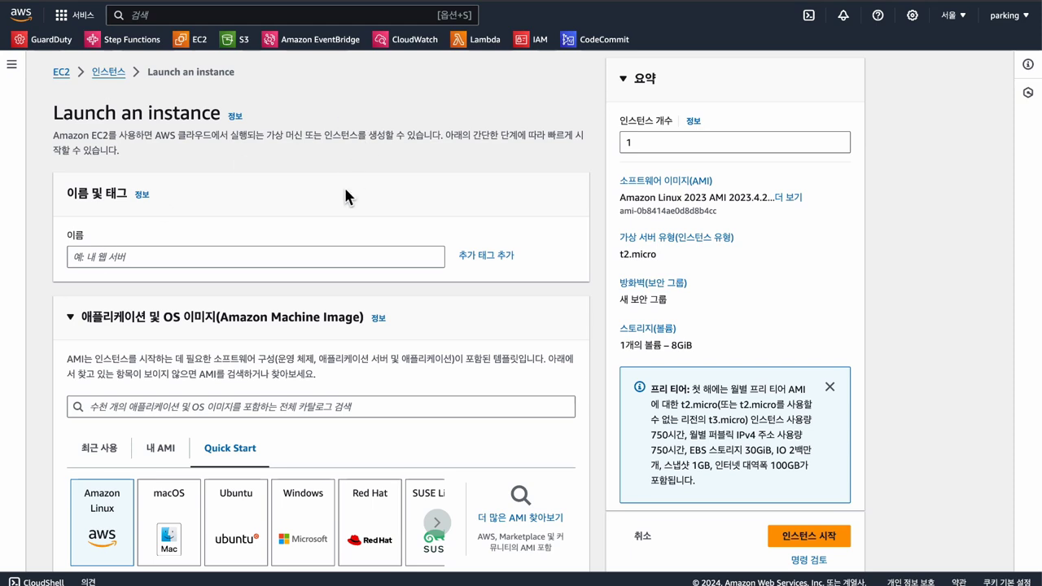
# Step: Name the new instance 'swtooltime-deploy'
pyautogui.click(290, 254)
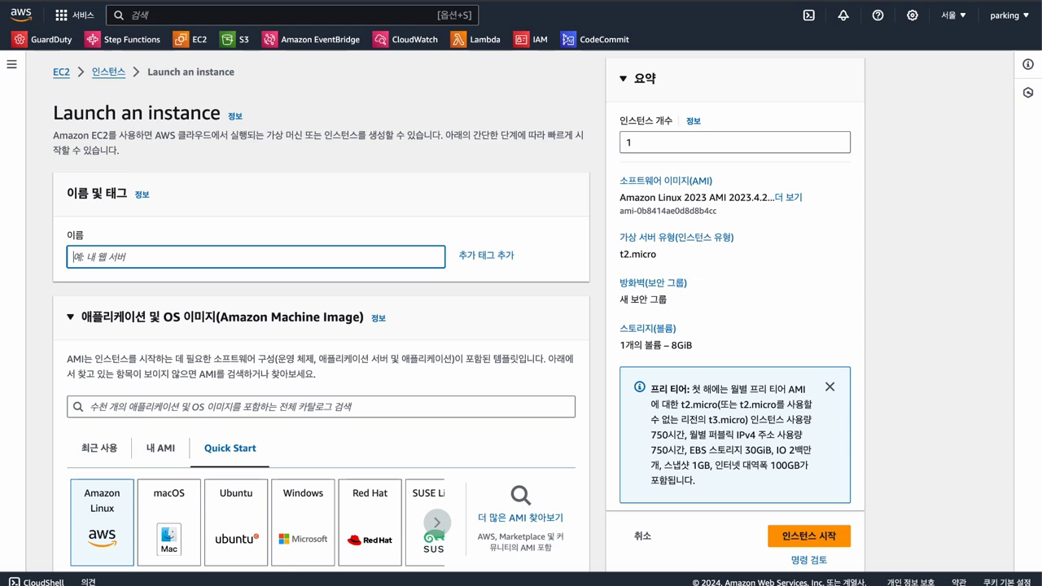
pyautogui.write('swtooltime-deplo')
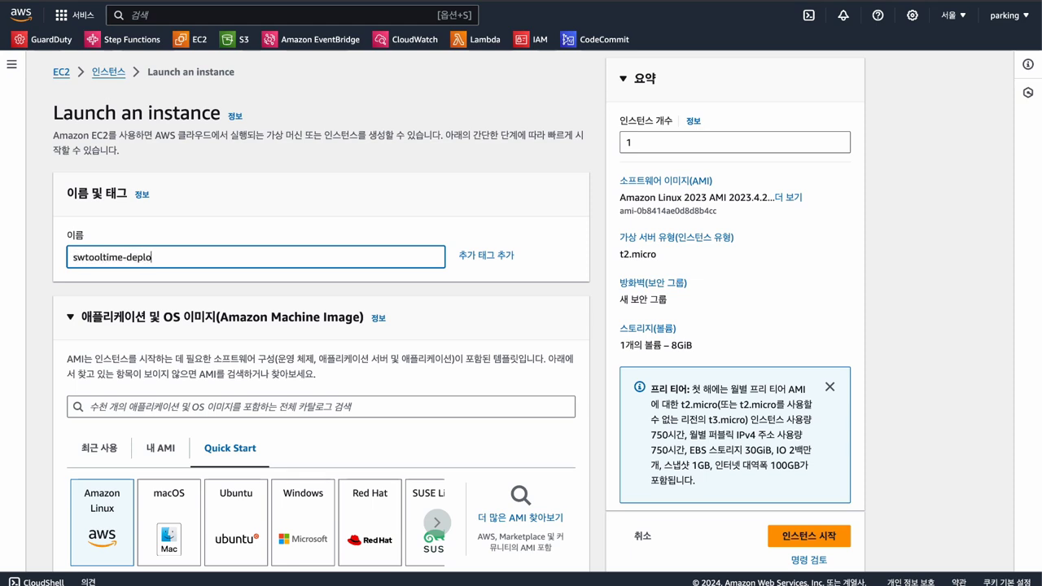
pyautogui.write('y')
pyautogui.scroll(-3, 193, 289)
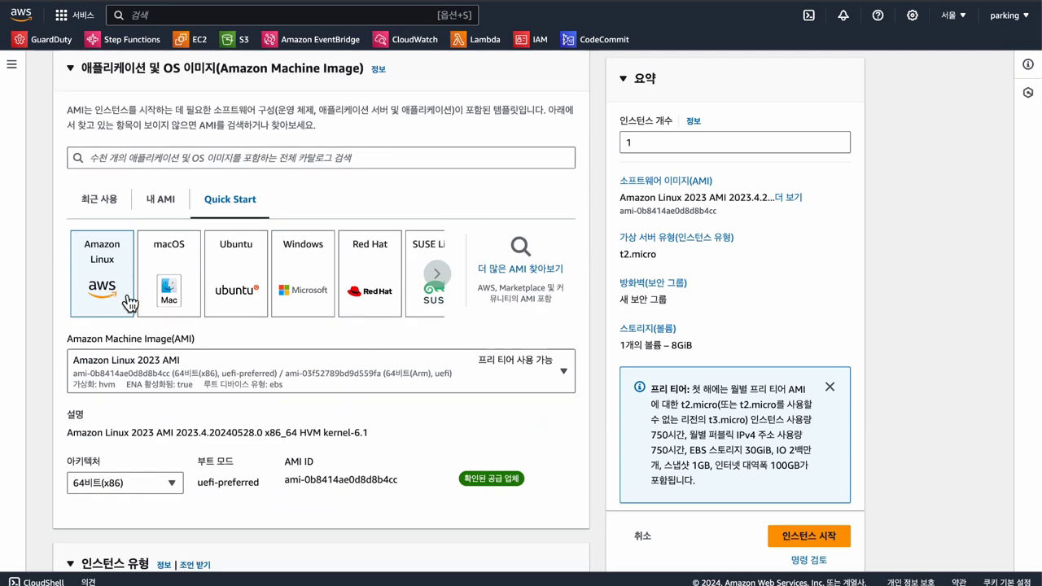
pyautogui.scroll(-1, 338, 423)
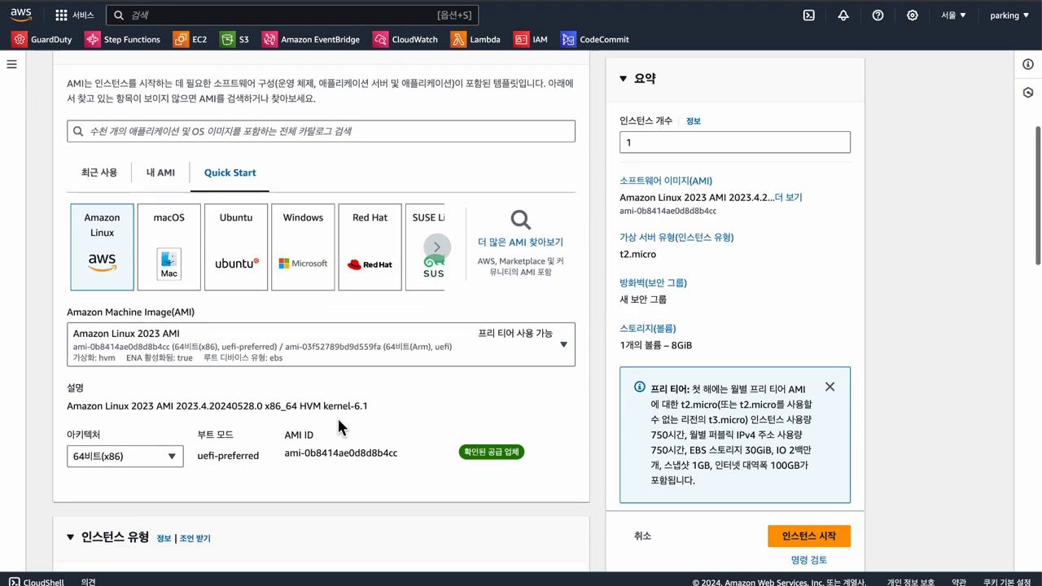
pyautogui.scroll(-1, 338, 420)
pyautogui.scroll(-2, 339, 423)
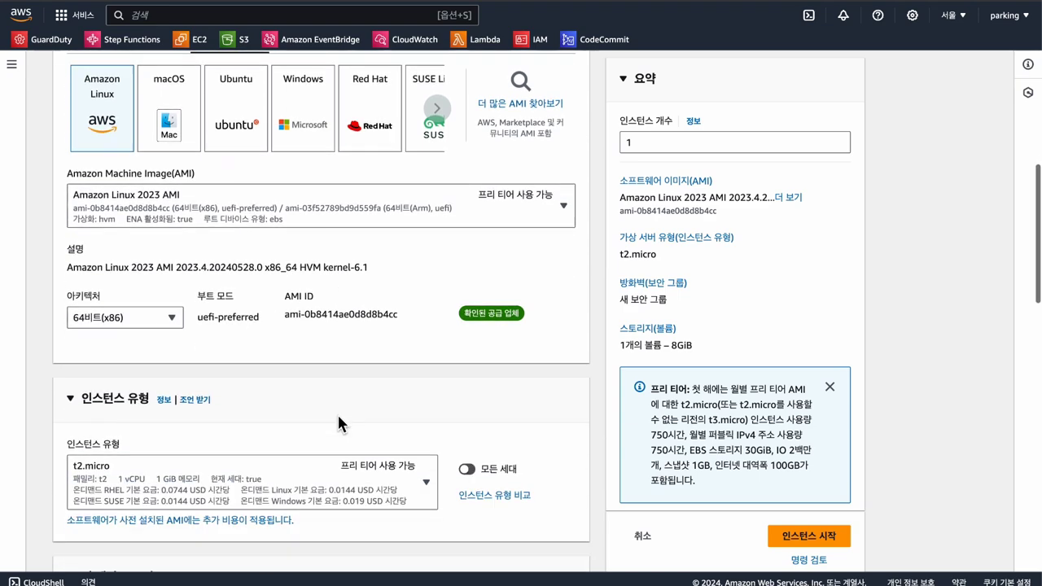
# Step: Look through the AMI list and keep Amazon Linux 2023 as the image
pyautogui.click(421, 213)
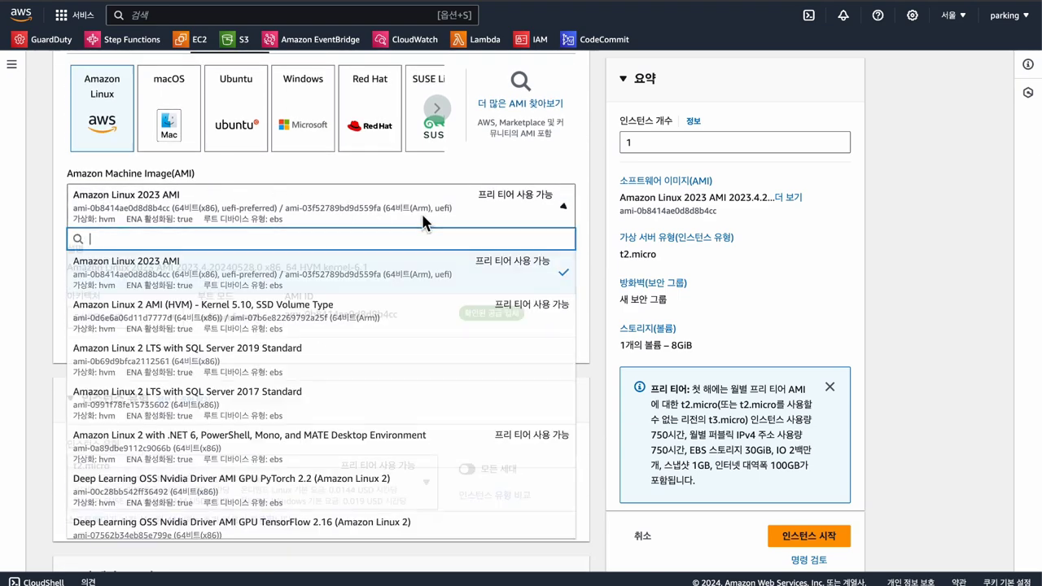
pyautogui.scroll(1, 353, 302)
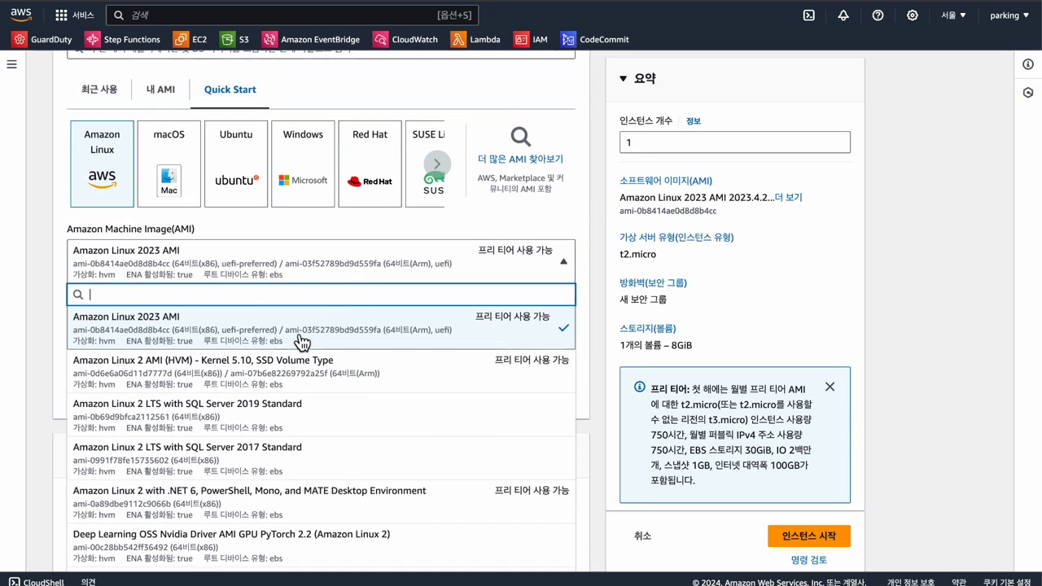
pyautogui.scroll(-1, 168, 373)
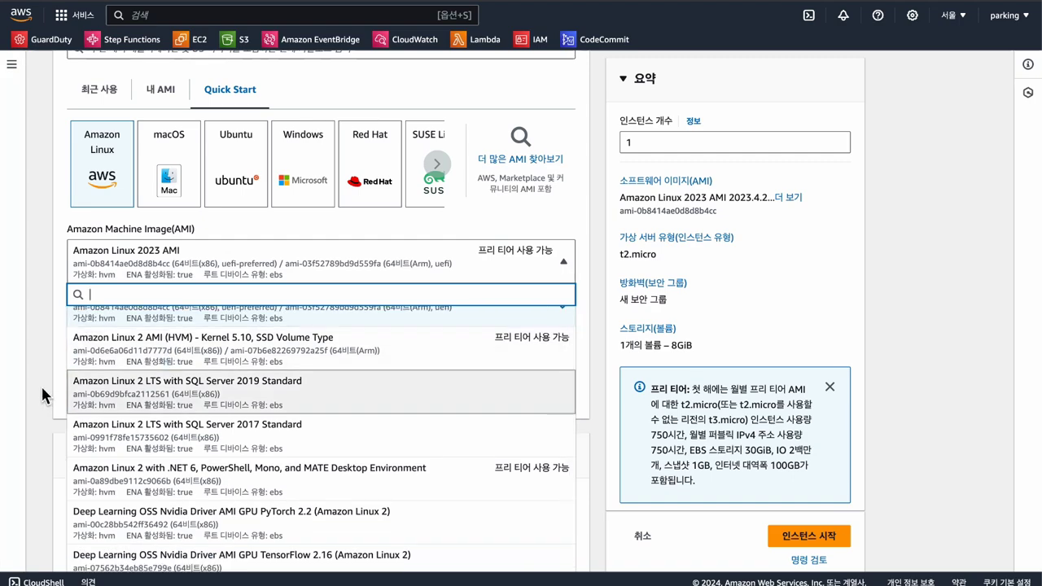
pyautogui.click(41, 332)
pyautogui.click(325, 264)
pyautogui.scroll(-6, 342, 407)
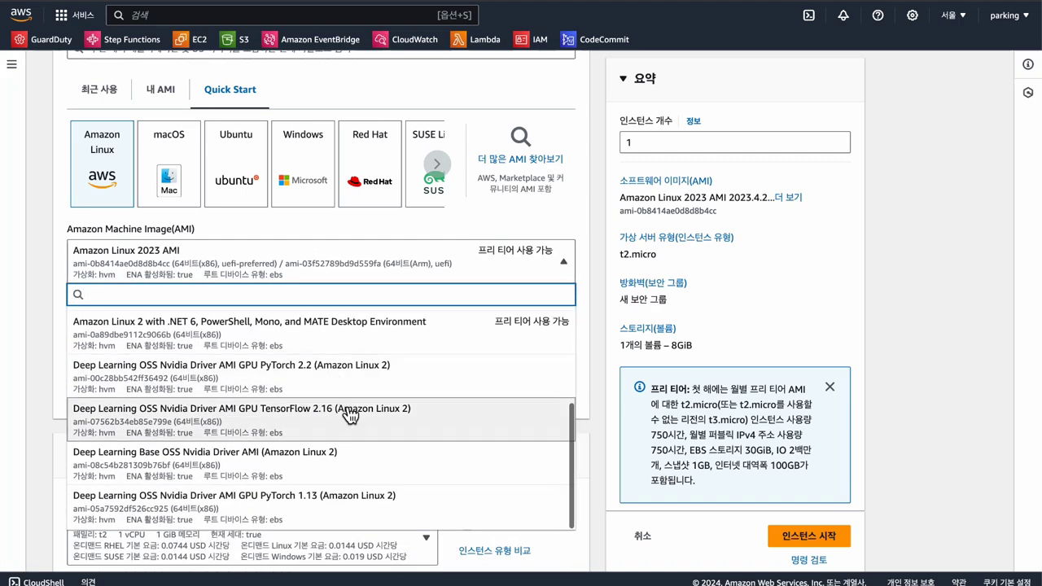
pyautogui.scroll(6, 349, 412)
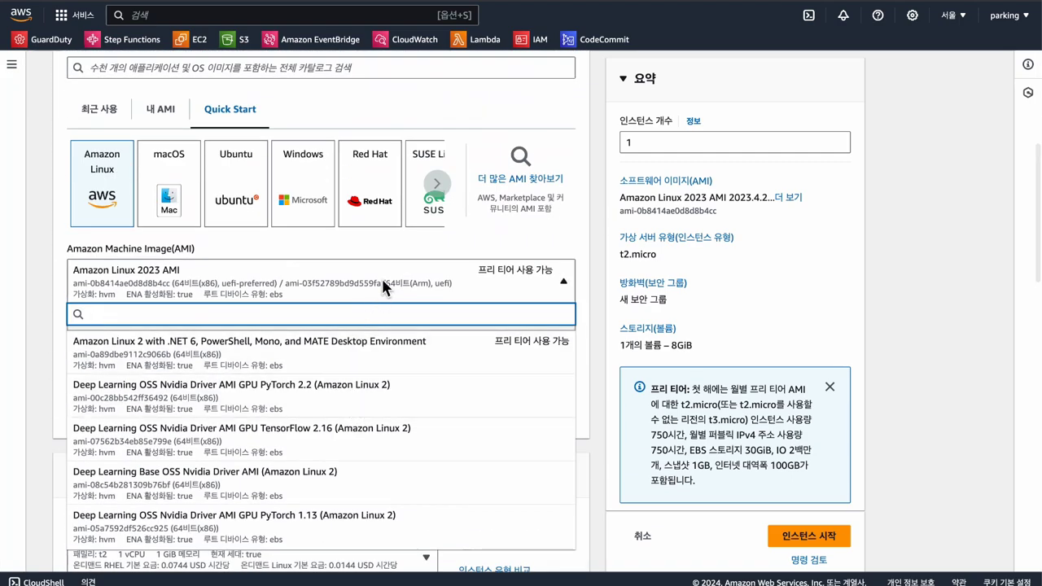
pyautogui.click(381, 276)
pyautogui.scroll(-2, 270, 401)
# Step: Keep t2.micro as the instance type
pyautogui.click(280, 443)
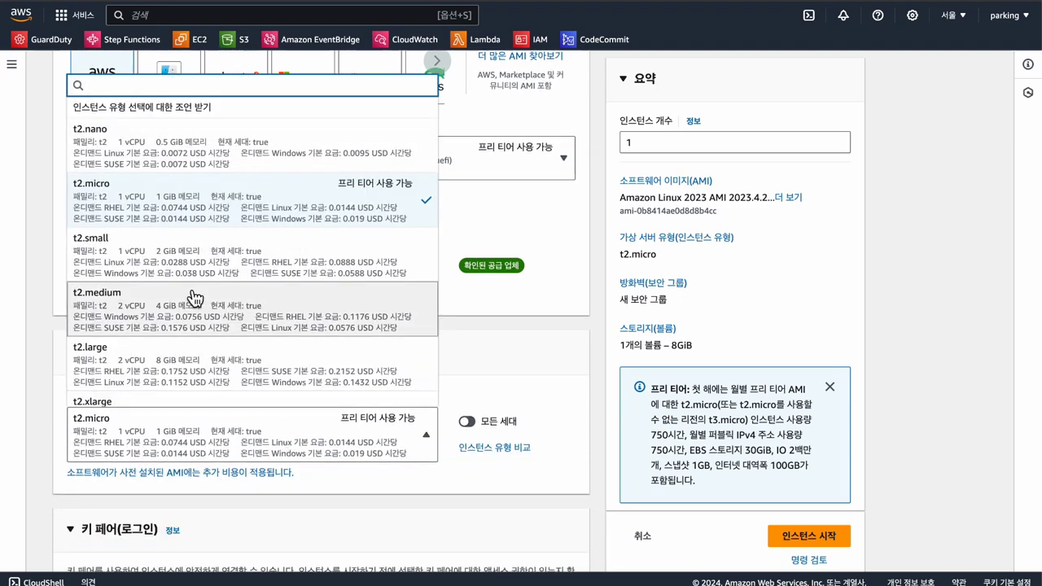
pyautogui.scroll(-2, 184, 276)
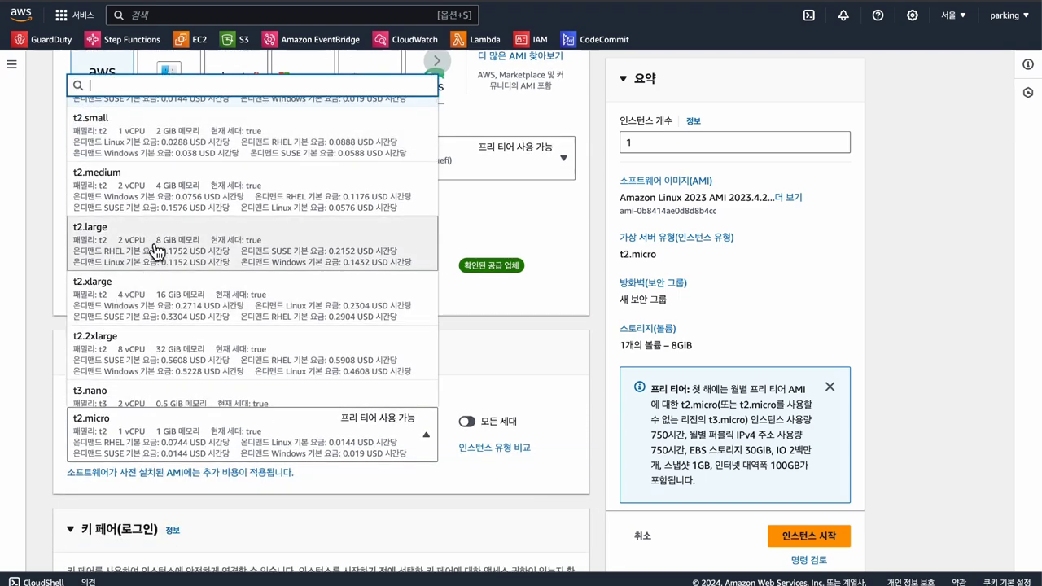
pyautogui.click(366, 407)
pyautogui.scroll(-1, 334, 397)
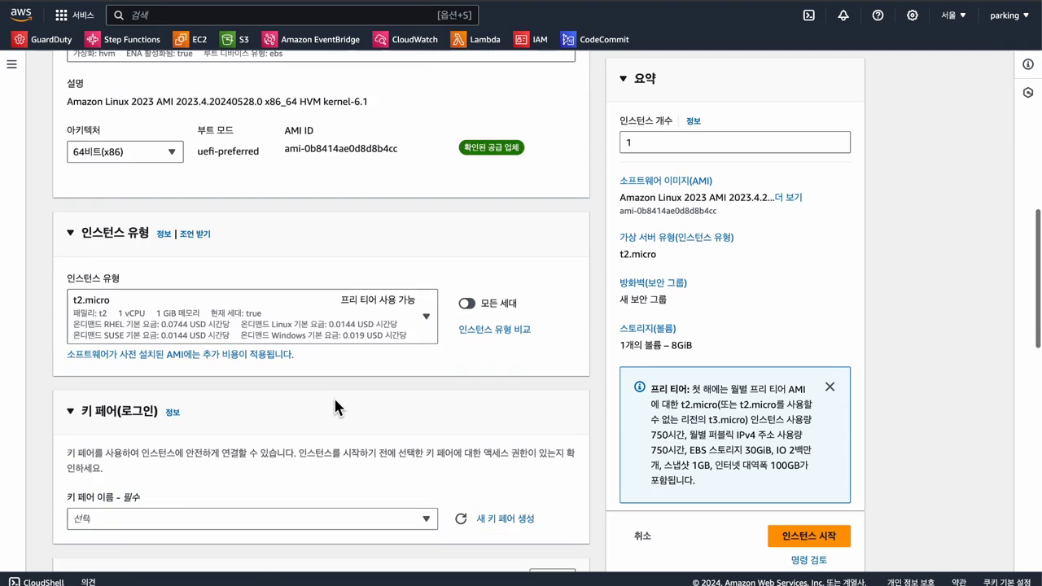
pyautogui.scroll(-7, 334, 397)
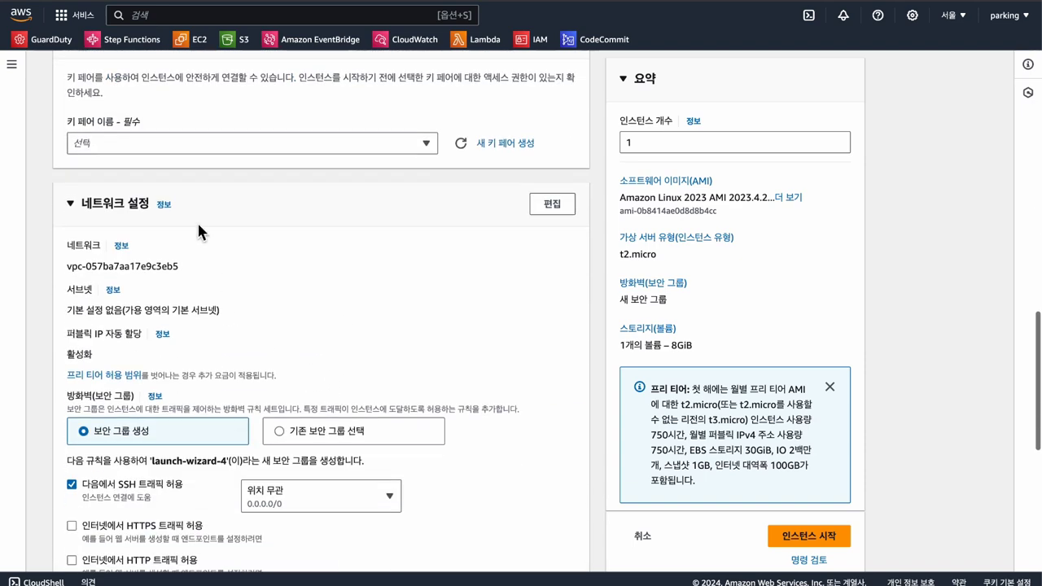
# Step: Use key pair mynewkeypair and allow SSH only from My IP
pyautogui.click(224, 148)
pyautogui.click(205, 209)
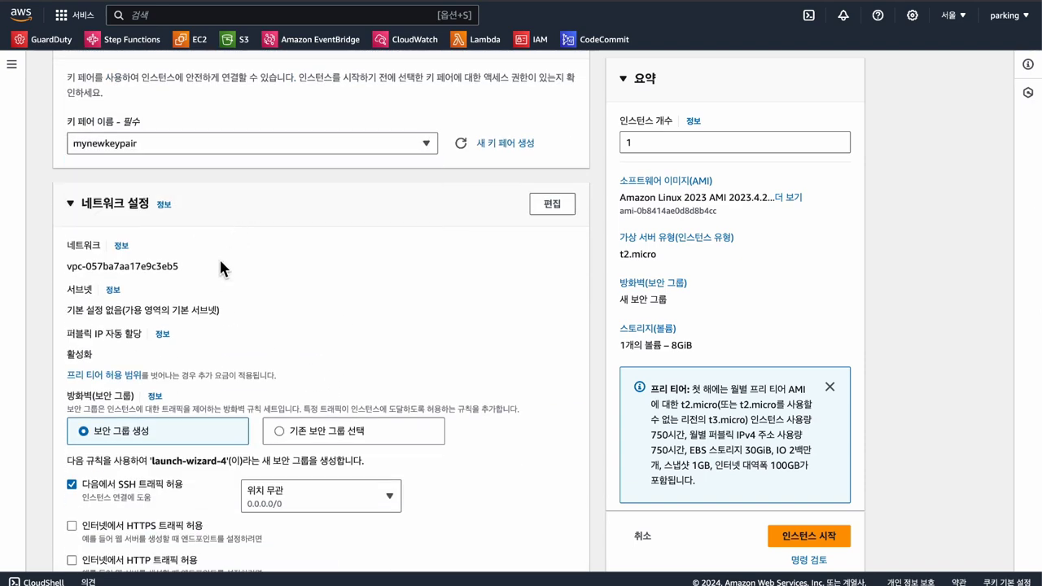
pyautogui.scroll(-2, 219, 267)
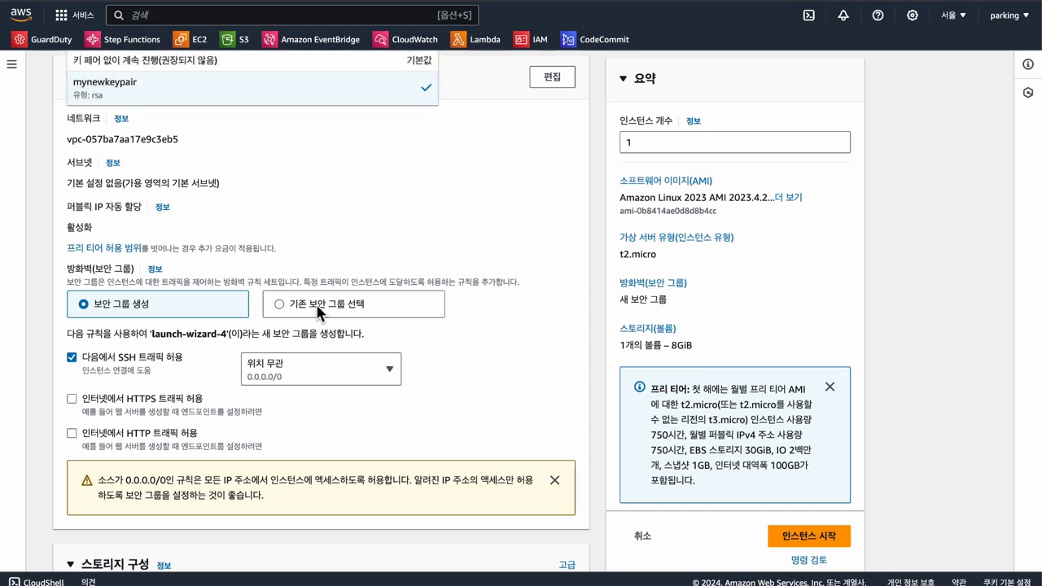
pyautogui.click(346, 371)
pyautogui.click(349, 461)
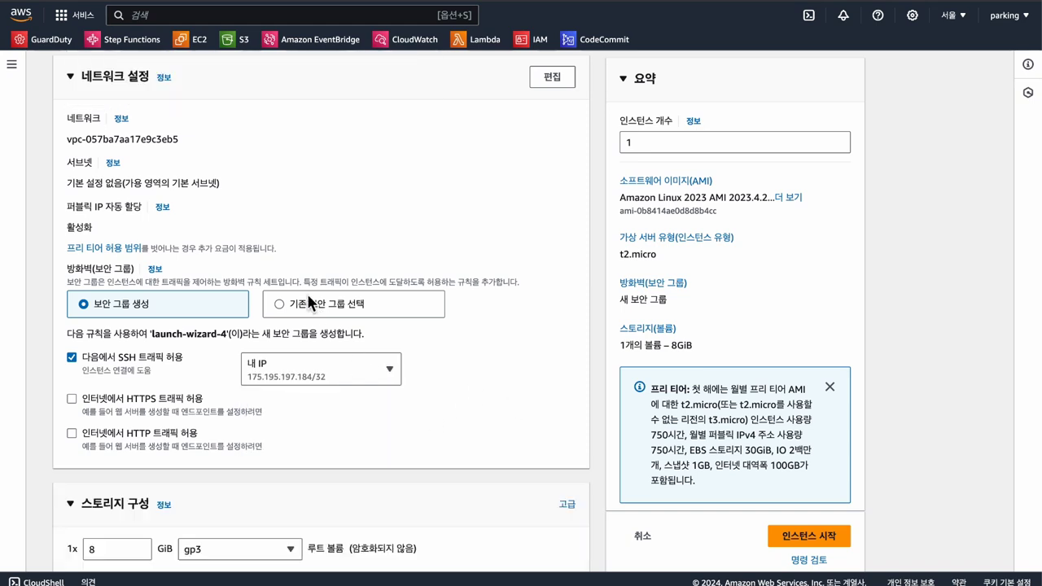
pyautogui.scroll(-3, 311, 303)
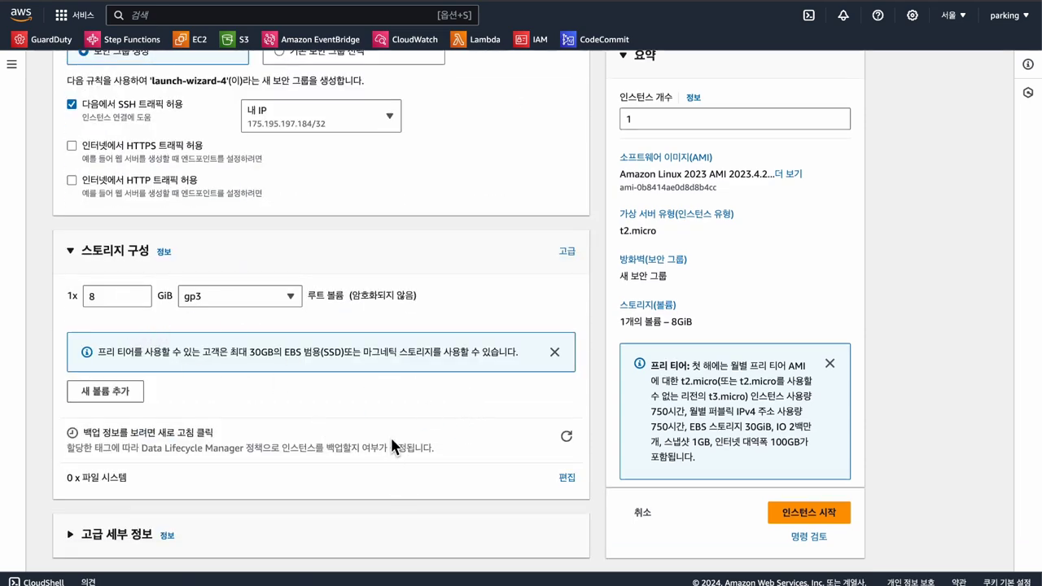
pyautogui.click(190, 59)
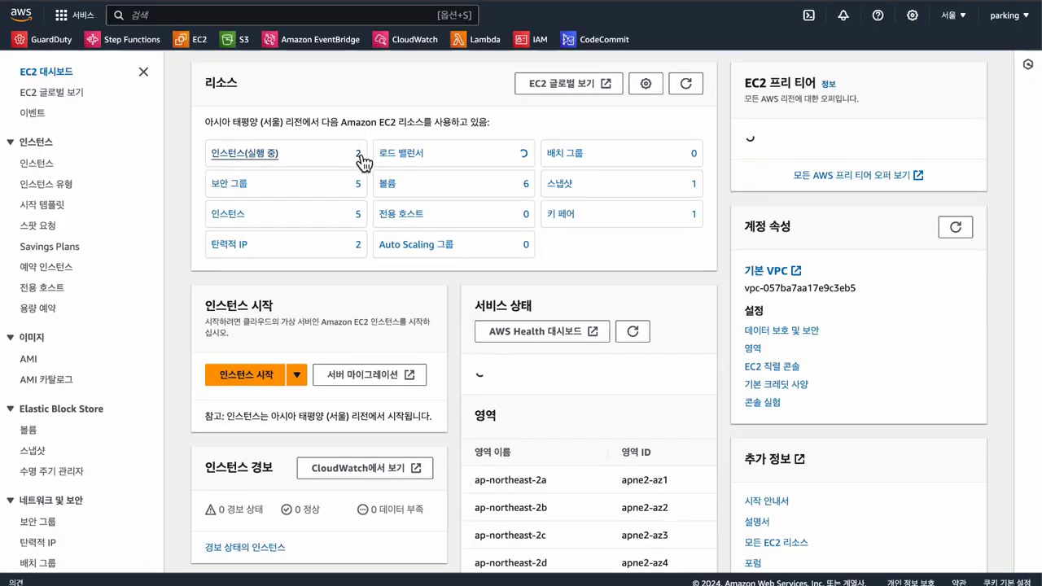
# Step: Check the running EC2 instances, then list the existing CodeDeploy applications
pyautogui.click(360, 158)
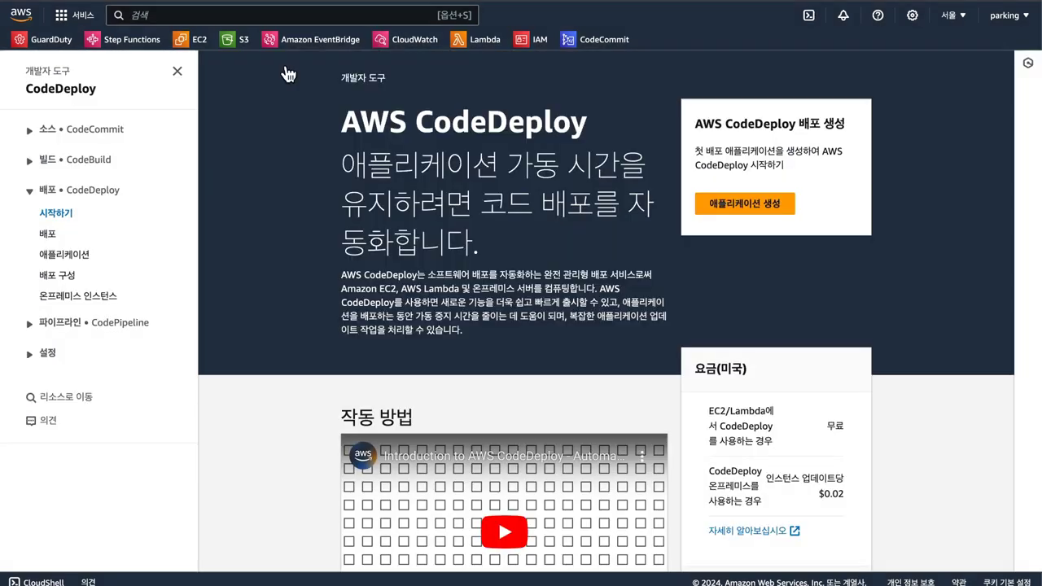
pyautogui.click(79, 254)
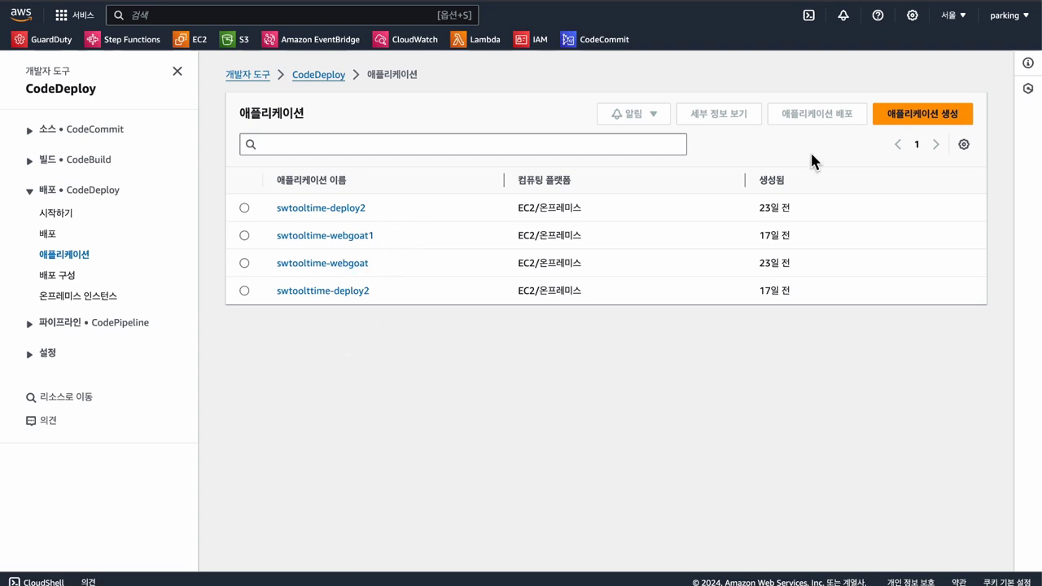
# Step: Create CodeDeploy application 'swtooltime-webgoat2' on the EC2/on-premises compute platform
pyautogui.click(913, 118)
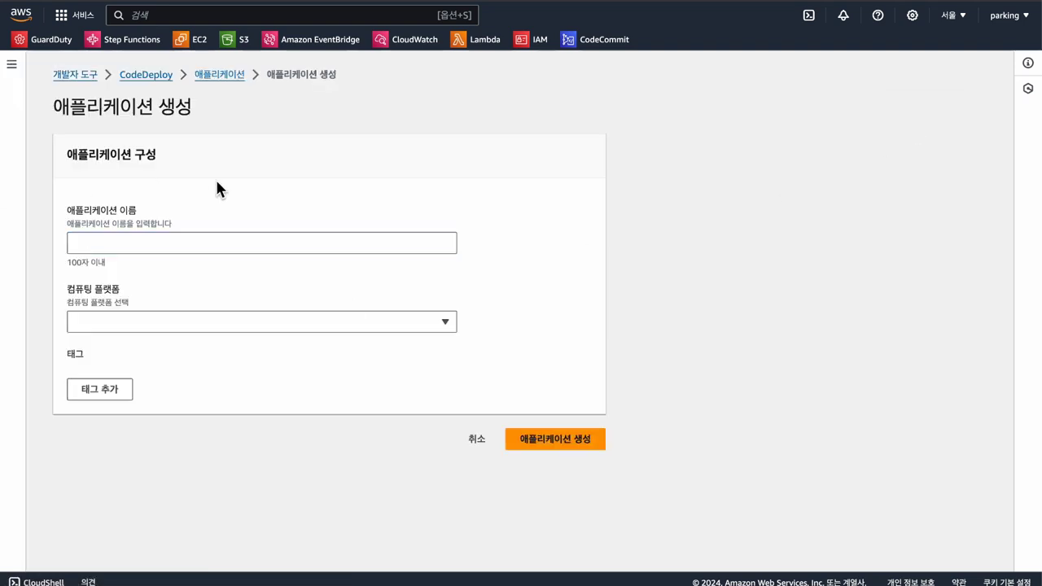
pyautogui.click(153, 244)
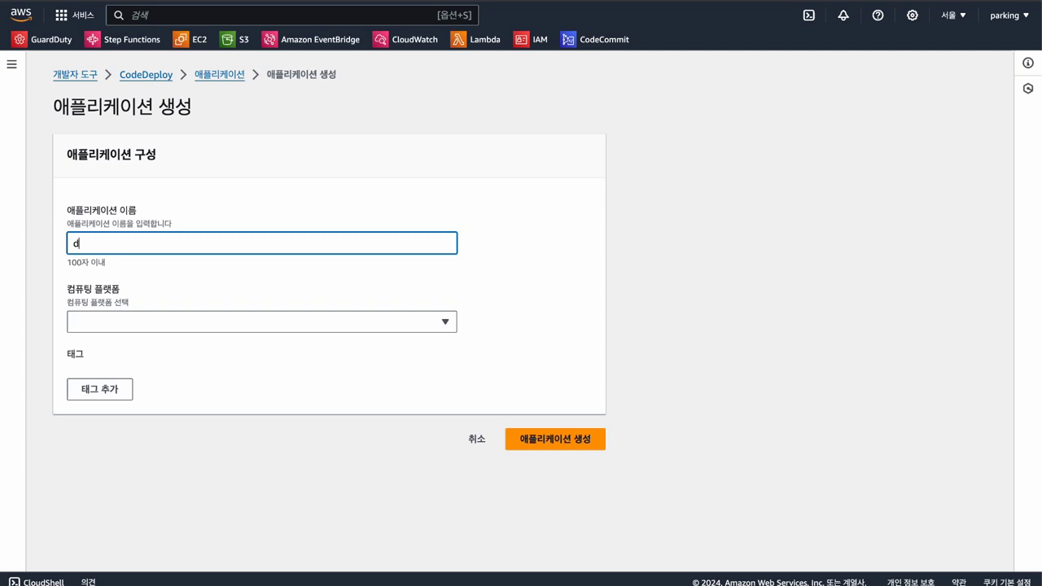
pyautogui.write('swtooltime-webho')
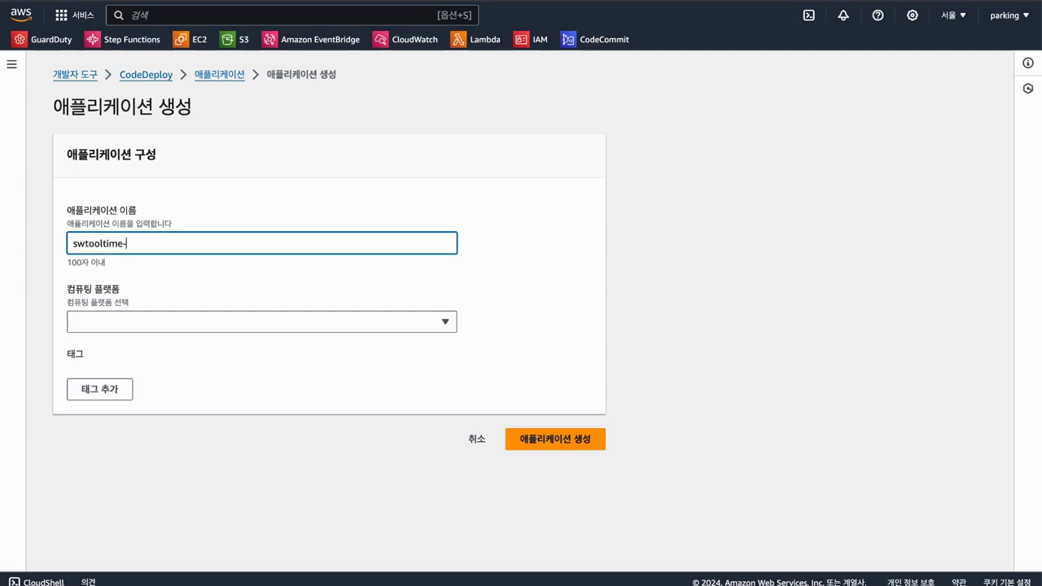
pyautogui.press('BackSpace')
pyautogui.press('BackSpace')
pyautogui.write('goat')
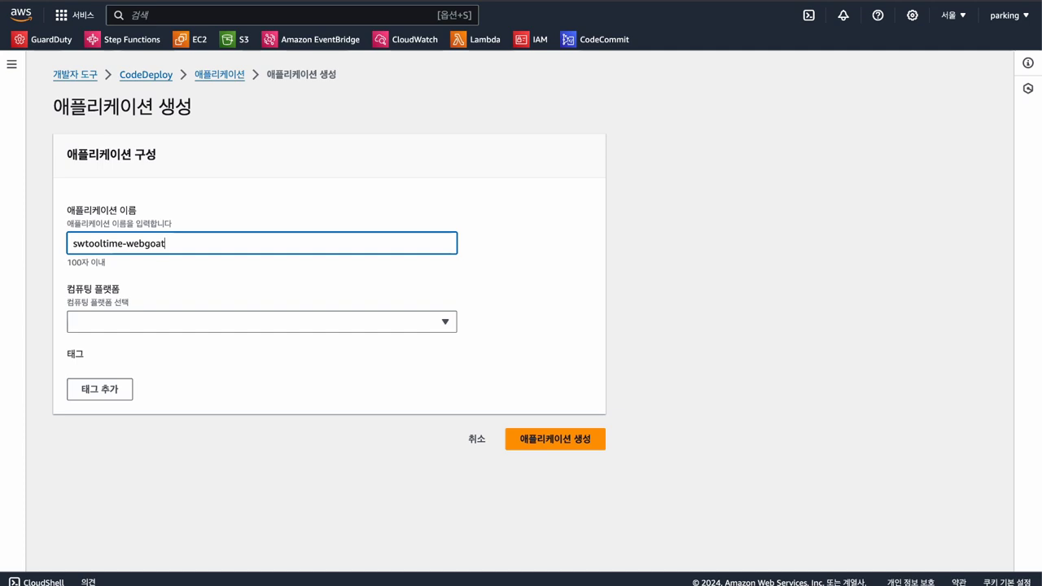
pyautogui.write('3')
pyautogui.press('BackSpace')
pyautogui.write('2')
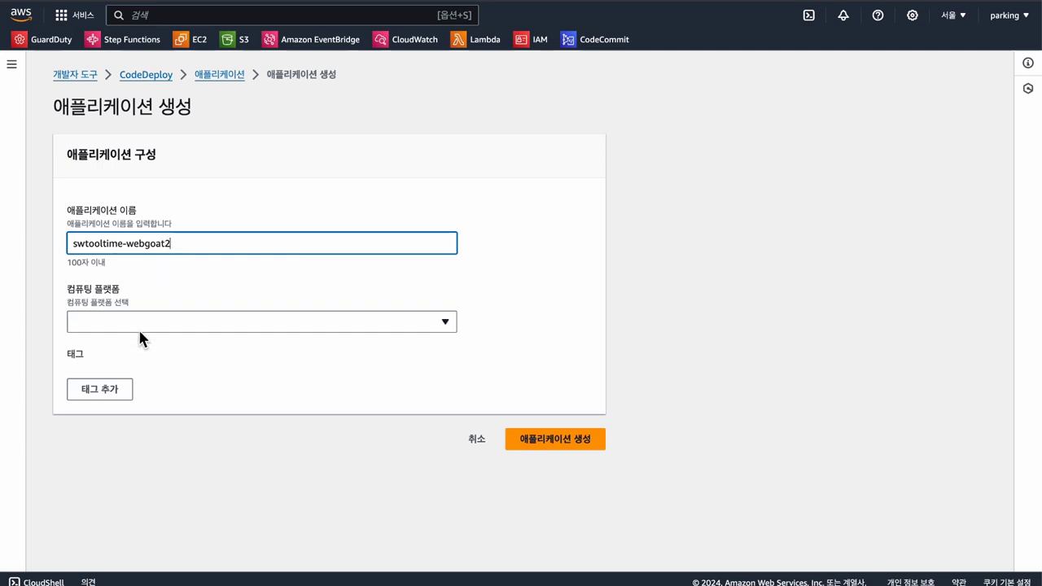
pyautogui.click(338, 321)
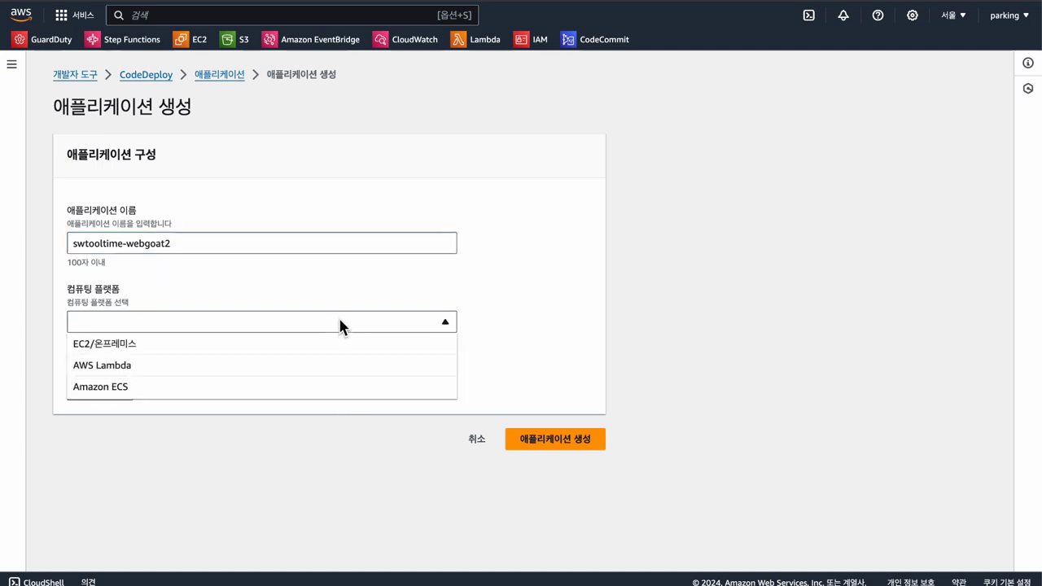
pyautogui.click(289, 348)
pyautogui.click(570, 437)
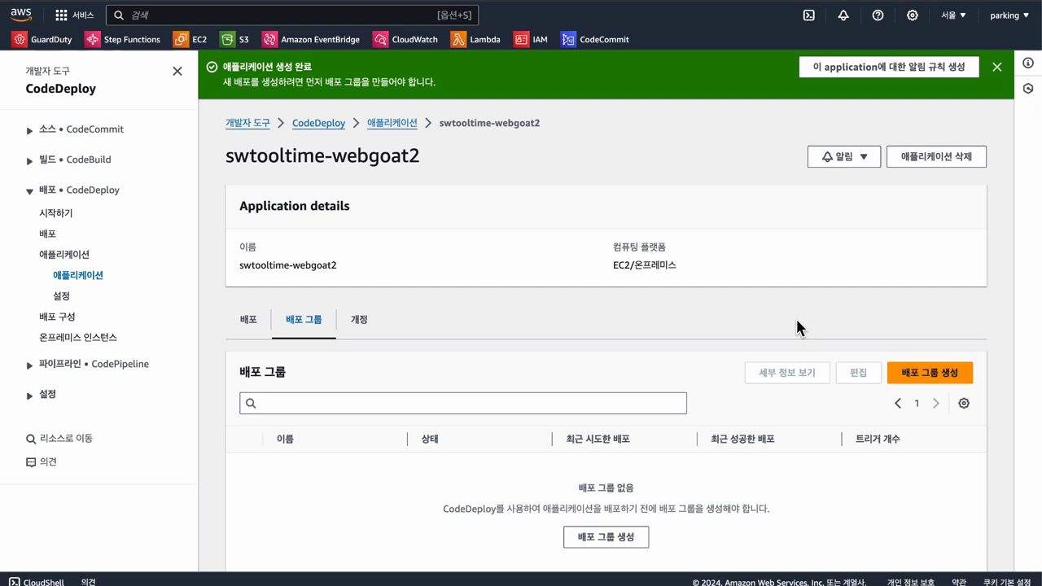
# Step: Name a new deployment group 'swtooltime-deploygroup' with service role swtooltime-codedeploy-role
pyautogui.click(606, 507)
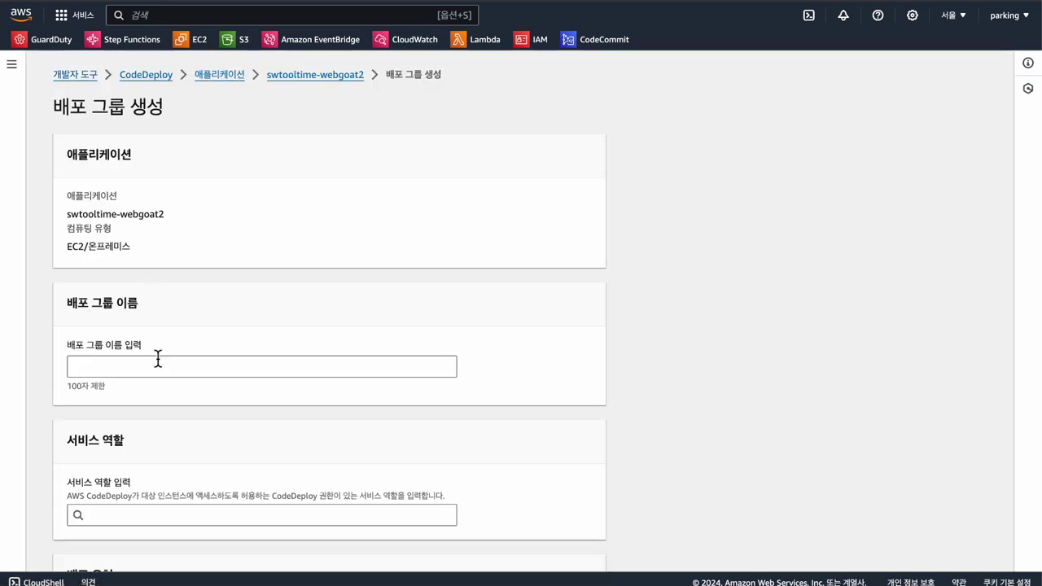
pyautogui.click(158, 360)
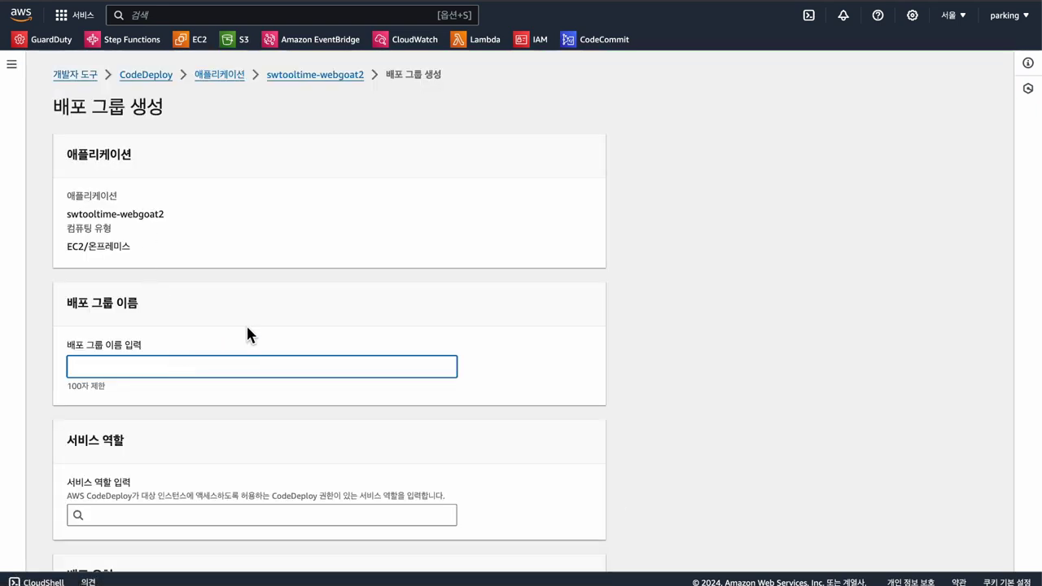
pyautogui.write('swtooltime')
pyautogui.write('-deploygroup')
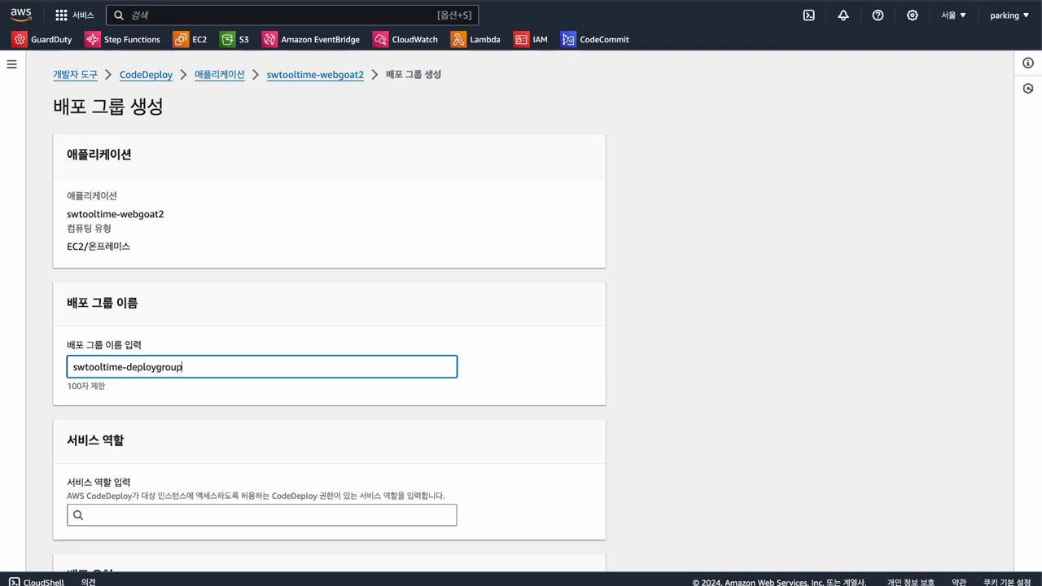
pyautogui.scroll(-2, 272, 256)
pyautogui.click(212, 422)
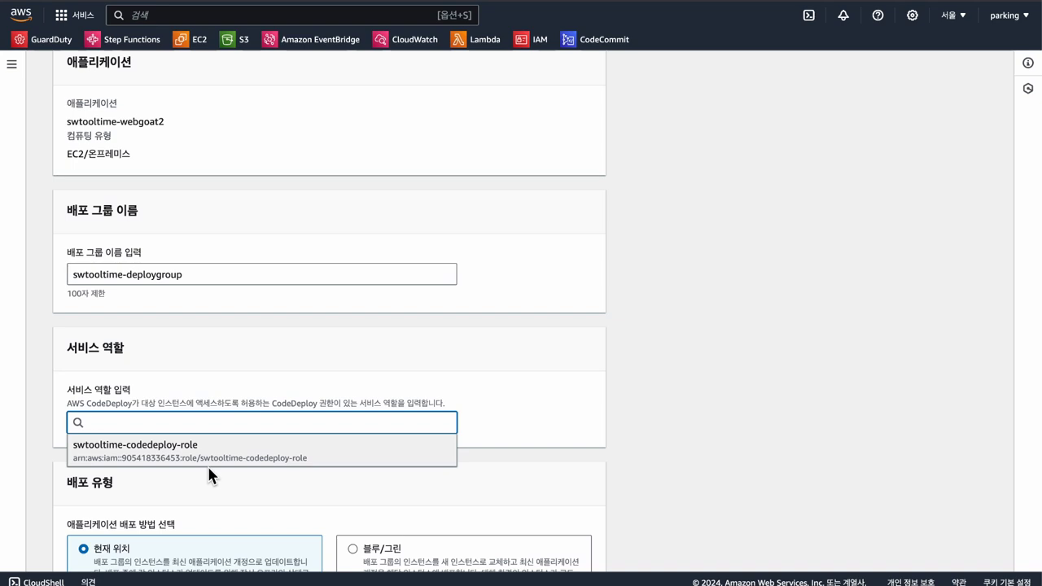
pyautogui.click(115, 460)
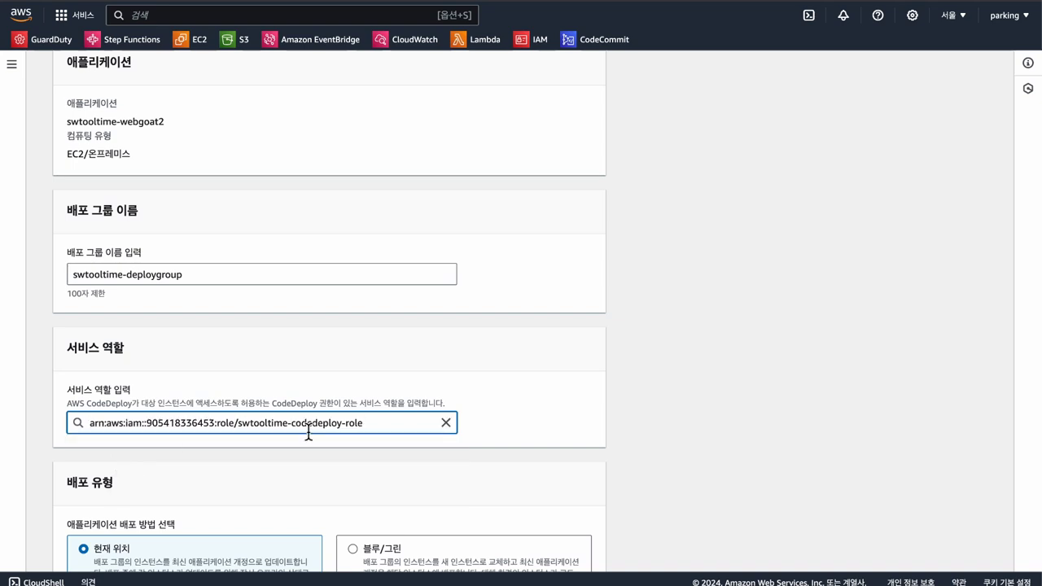
pyautogui.scroll(-3, 295, 416)
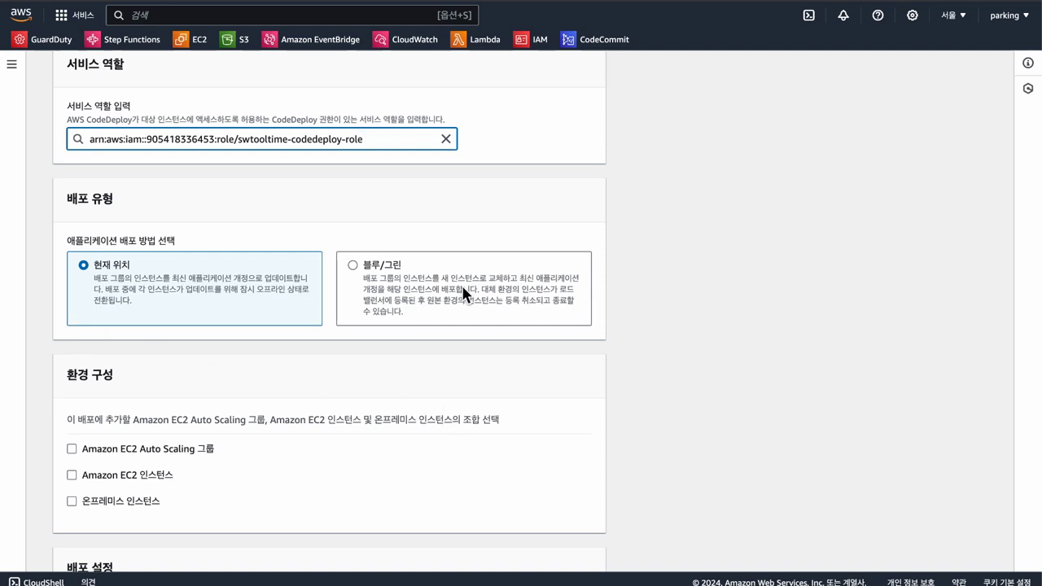
pyautogui.scroll(-1, 182, 390)
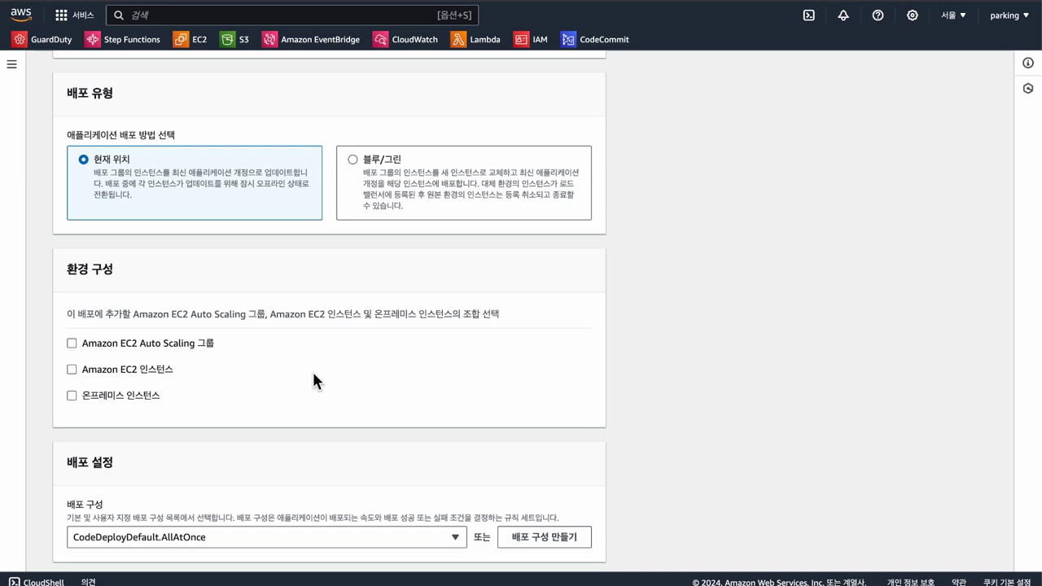
# Step: Target Amazon EC2 instances tagged Name = swtooltime-deploy1
pyautogui.click(158, 370)
pyautogui.scroll(-2, 223, 383)
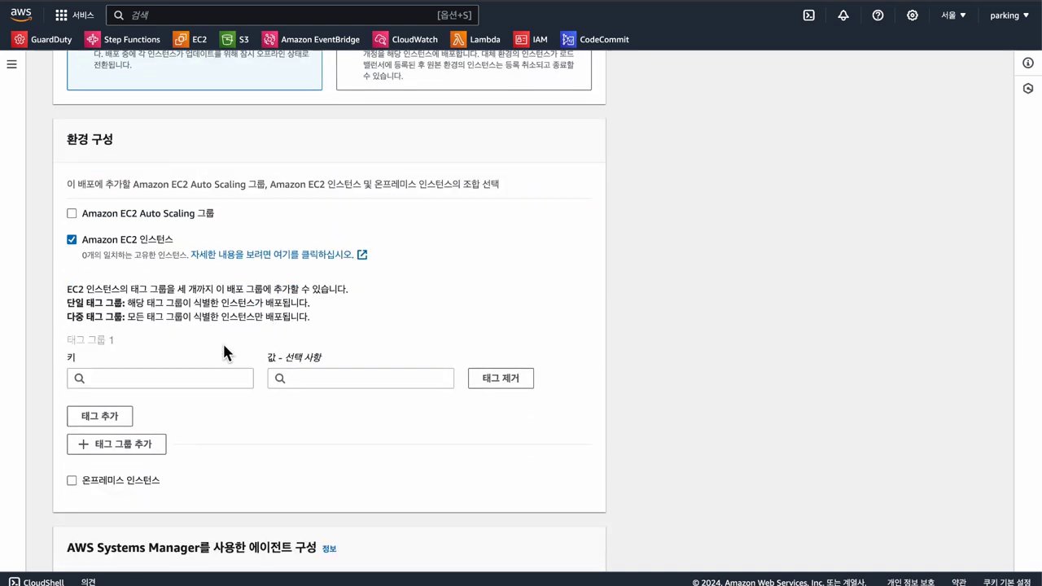
pyautogui.click(138, 380)
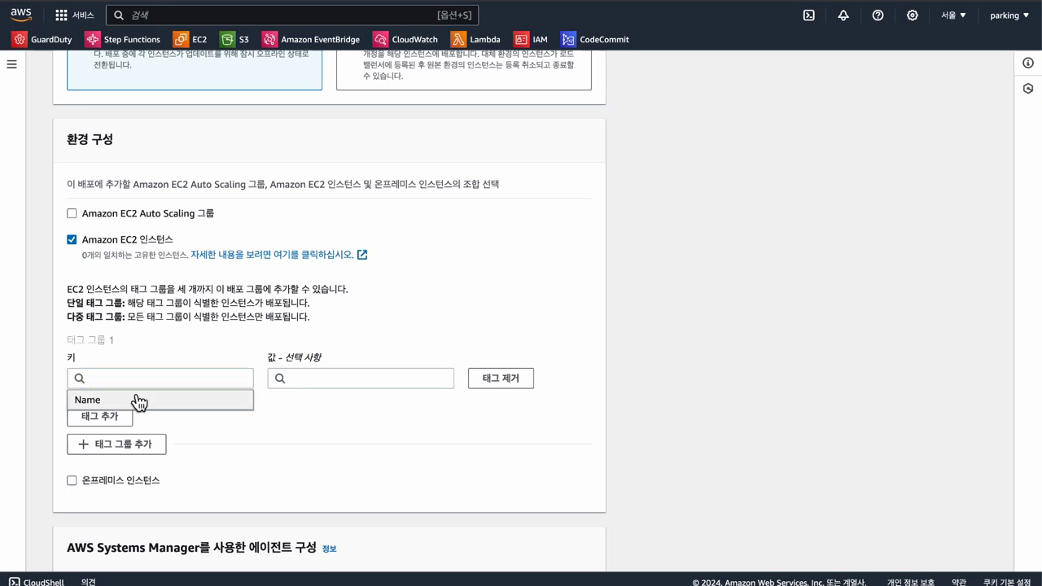
pyautogui.click(138, 400)
pyautogui.click(357, 379)
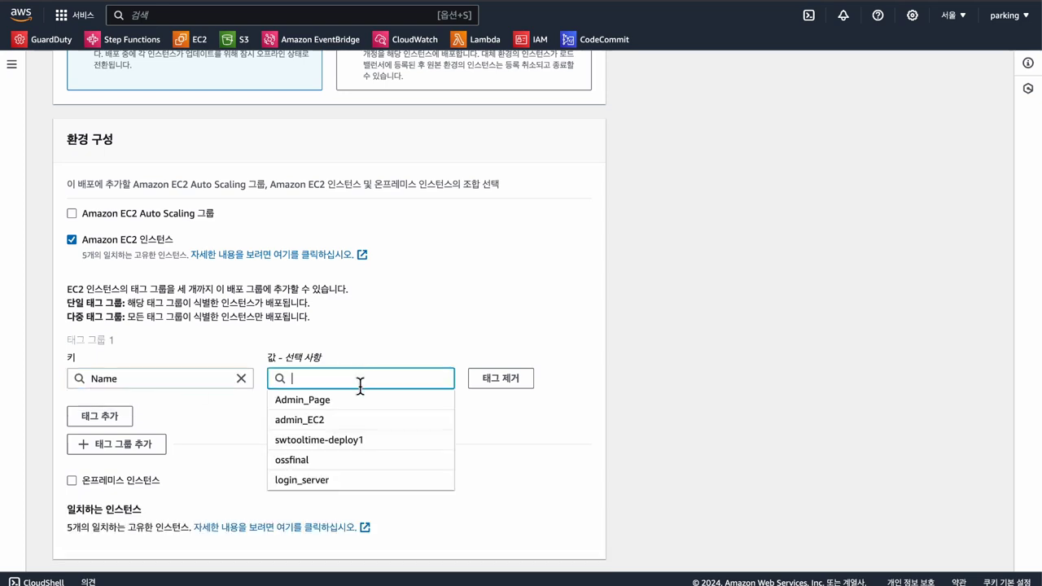
pyautogui.click(359, 441)
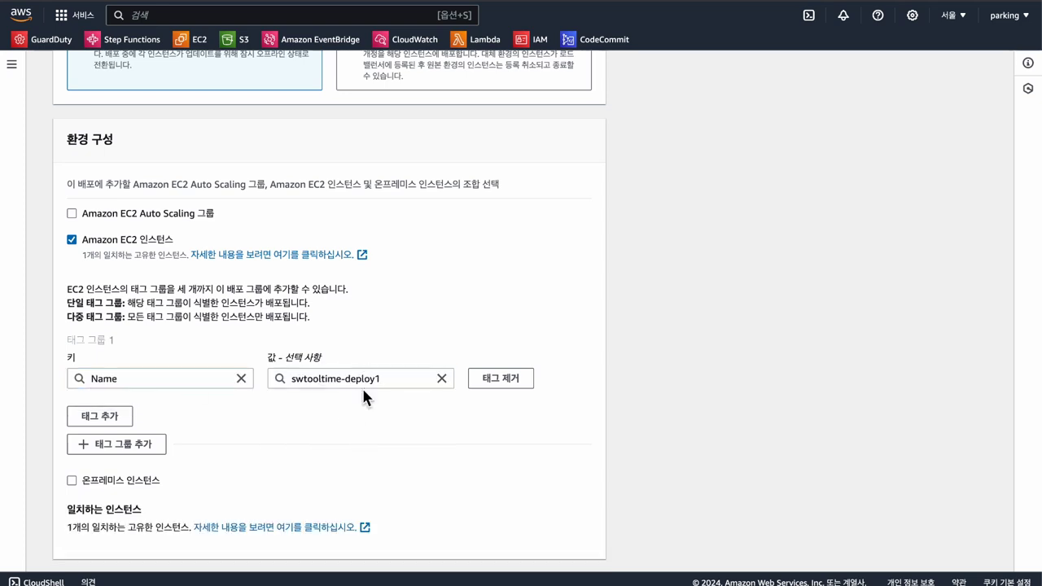
pyautogui.scroll(-3, 350, 431)
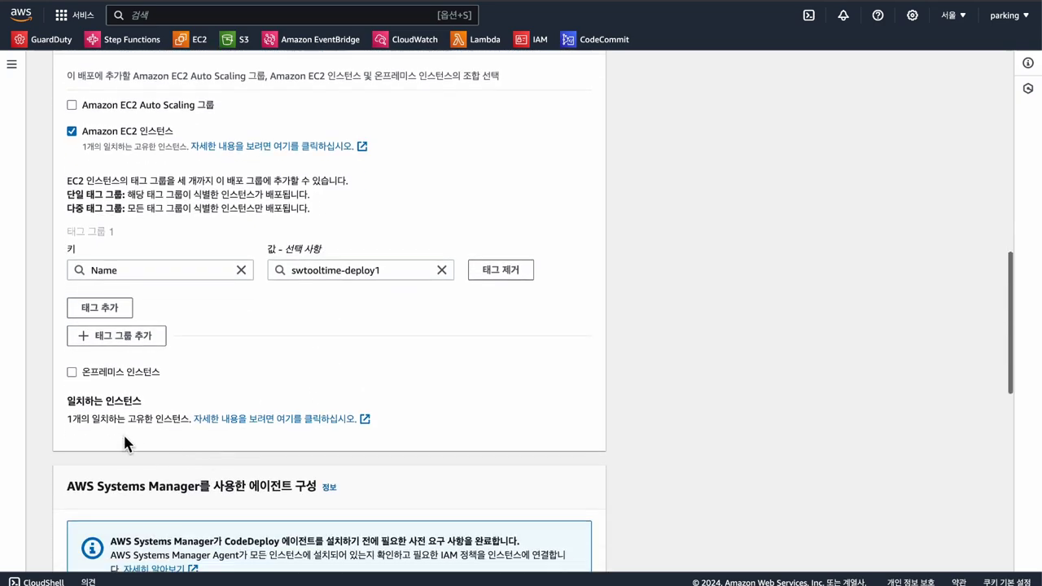
pyautogui.scroll(-5, 130, 468)
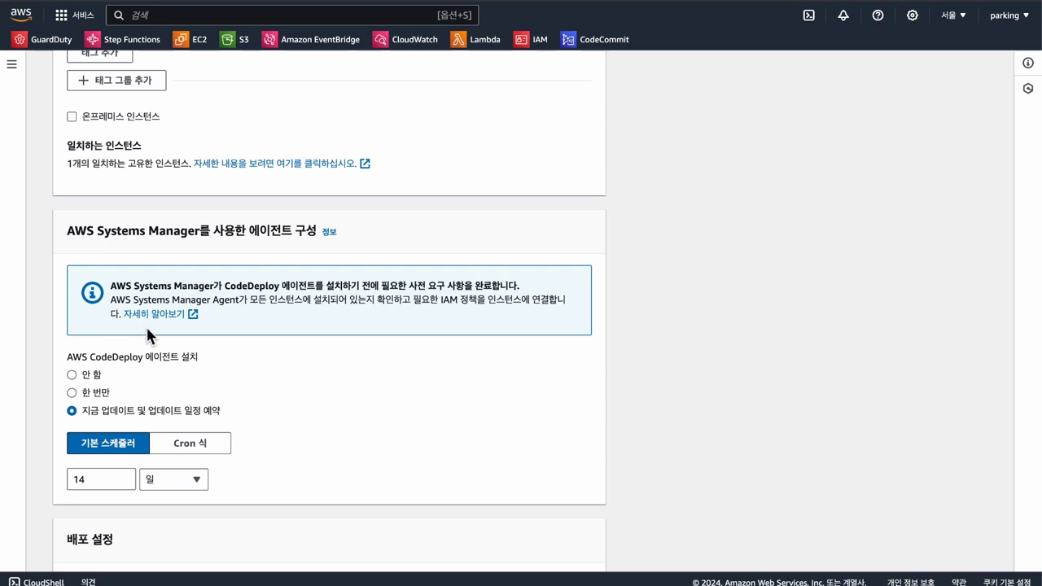
# Step: Install the CodeDeploy agent only once, turn off load balancing, and create the group
pyautogui.click(88, 392)
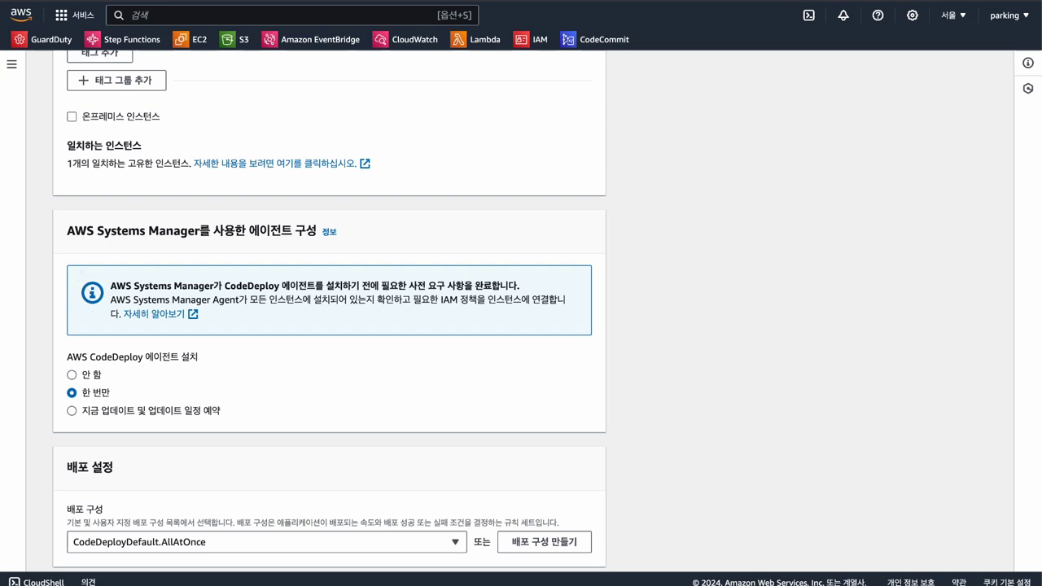
pyautogui.scroll(-1, 368, 410)
pyautogui.scroll(-3, 167, 396)
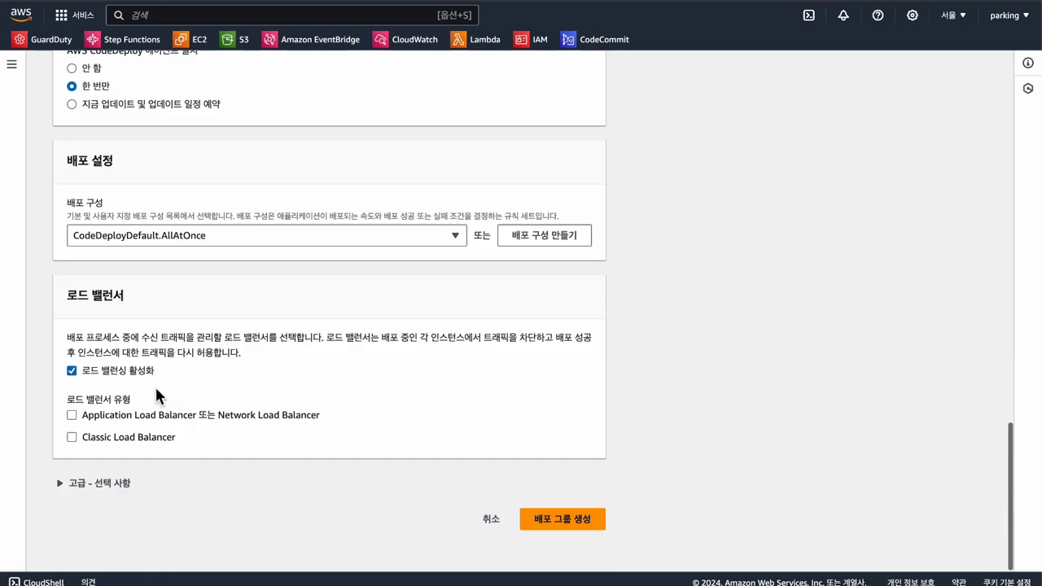
pyautogui.click(72, 371)
pyautogui.click(547, 515)
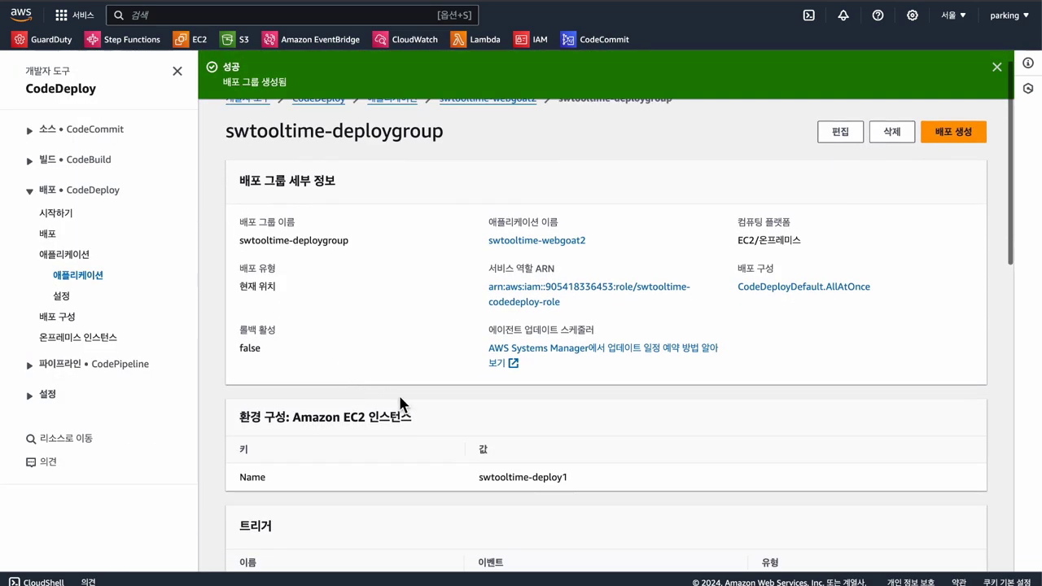
pyautogui.click(945, 160)
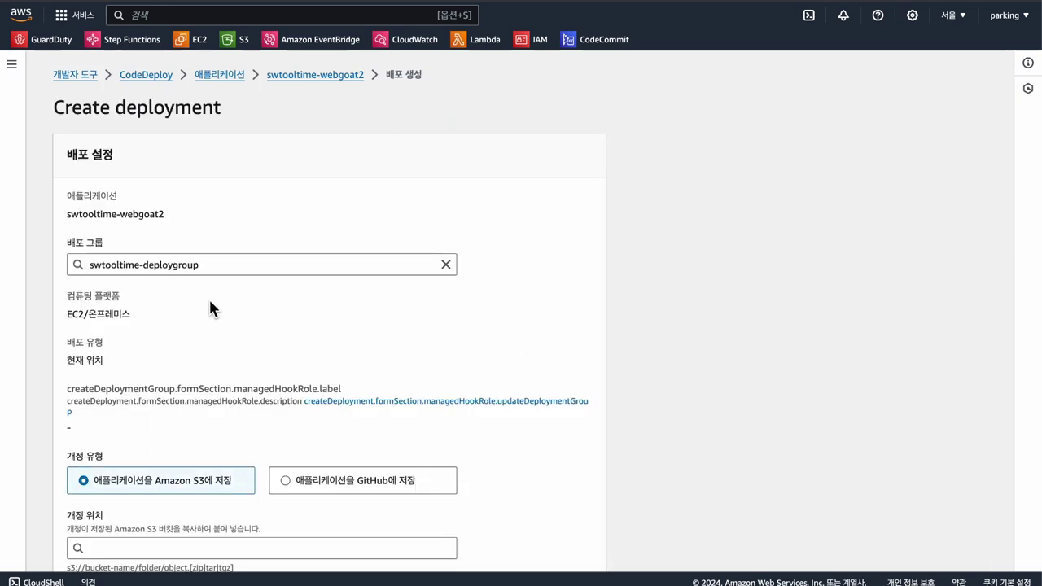
# Step: Set up the new deployment with an Amazon S3 revision and go look up the artifact in S3
pyautogui.scroll(-3, 209, 325)
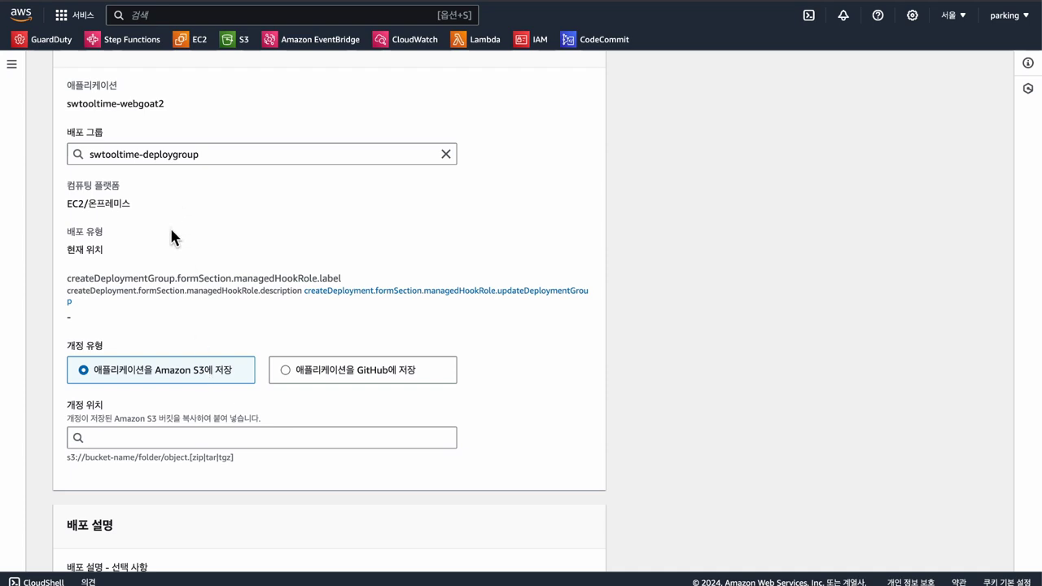
pyautogui.moveTo(155, 352); pyautogui.dragTo(65, 348)
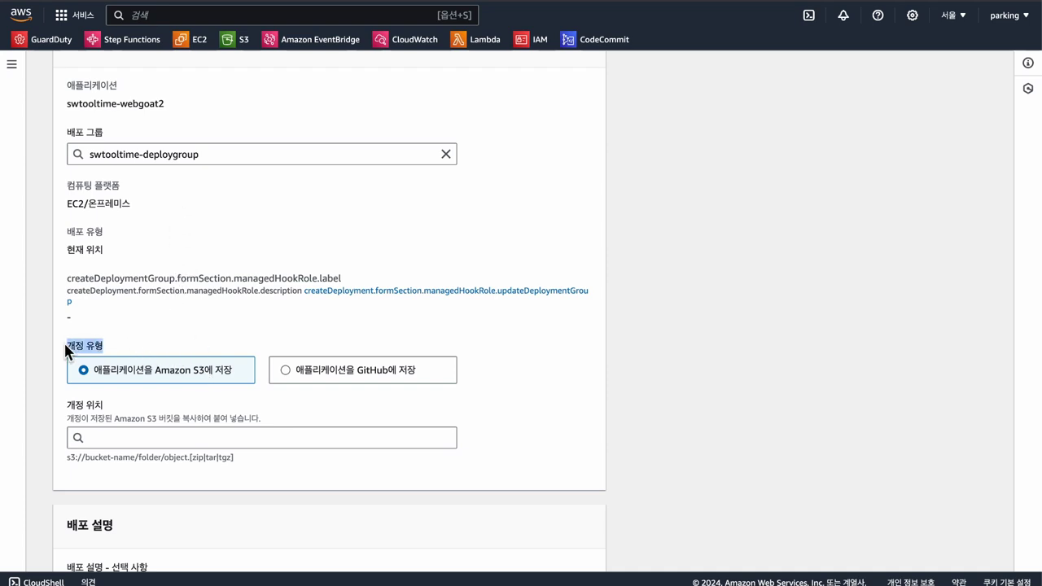
pyautogui.click(223, 338)
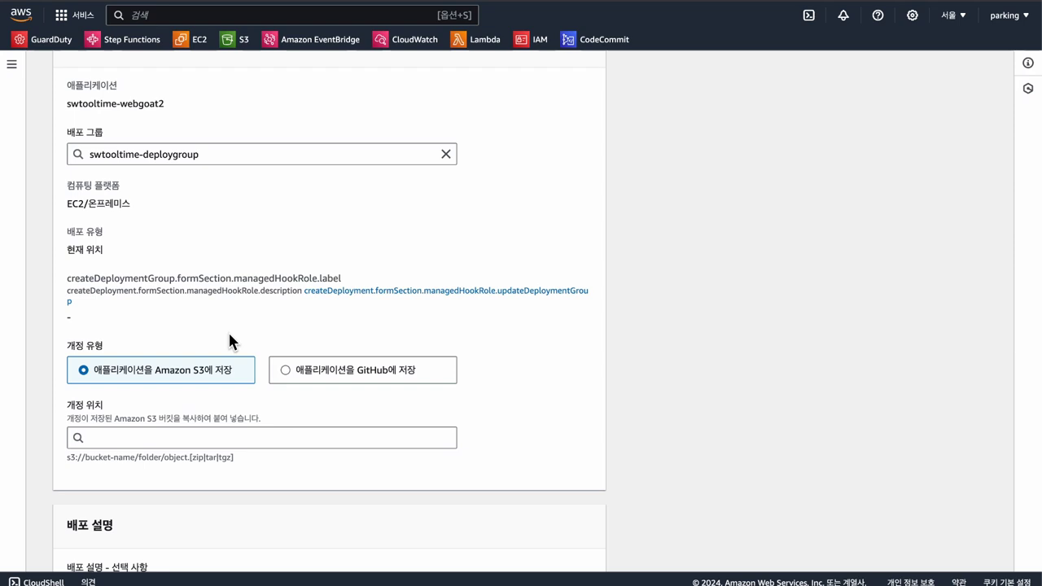
pyautogui.click(191, 438)
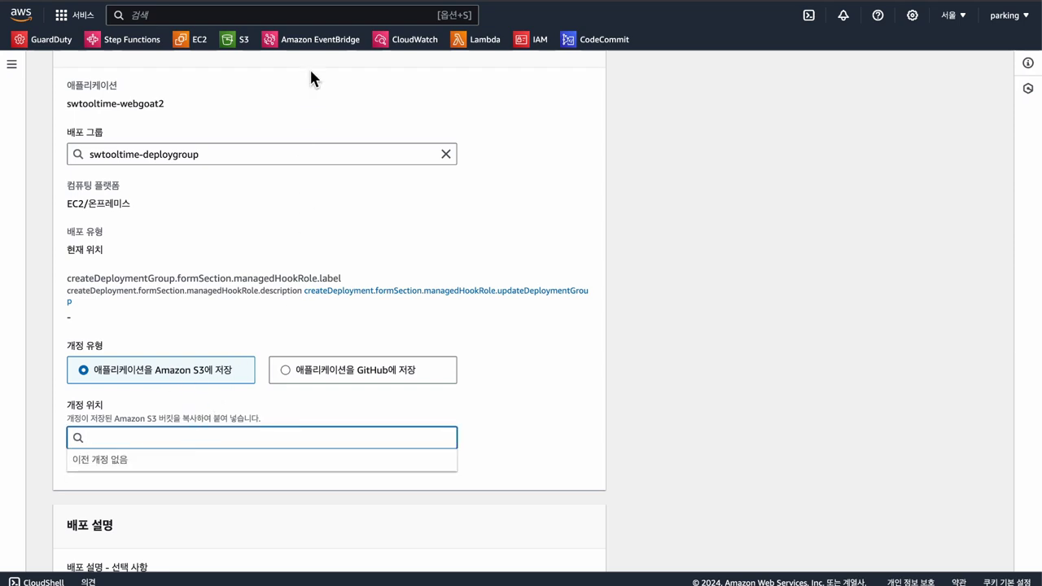
pyautogui.click(232, 41)
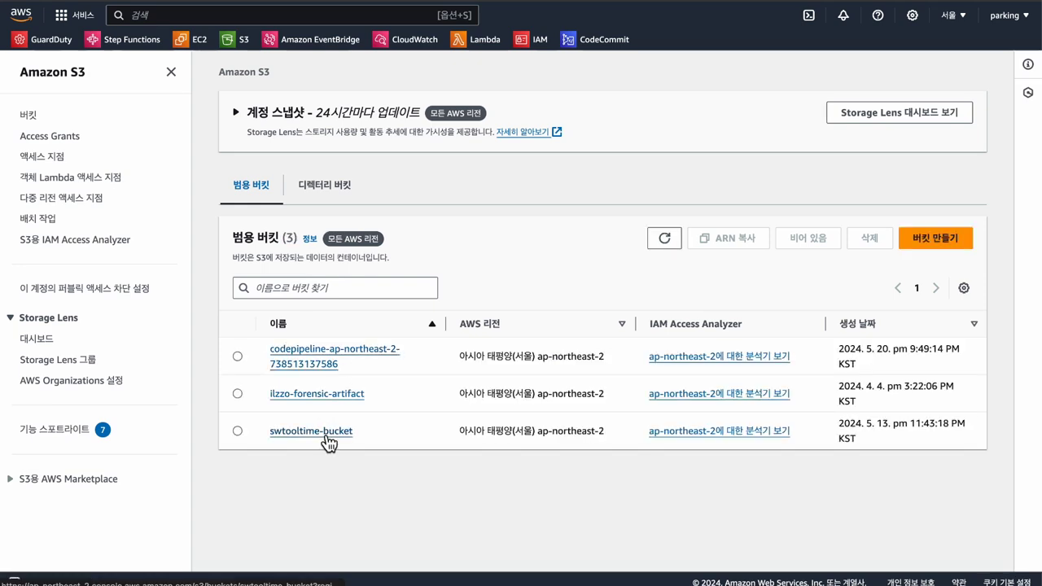
# Step: Copy the S3 URI of swtooltime-artifact.zip from swtooltime-bucket
pyautogui.click(326, 435)
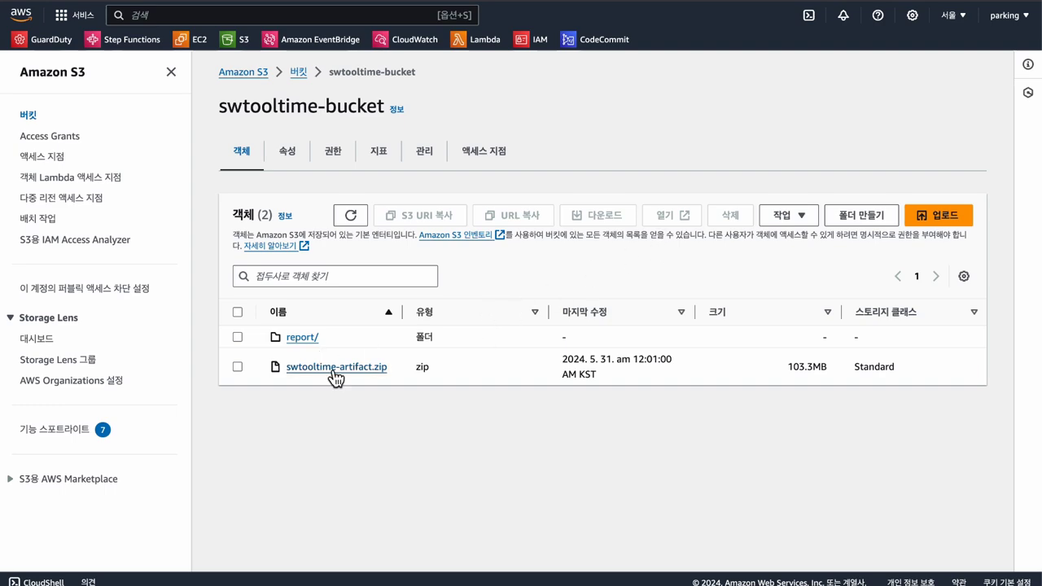
pyautogui.click(335, 367)
pyautogui.click(626, 274)
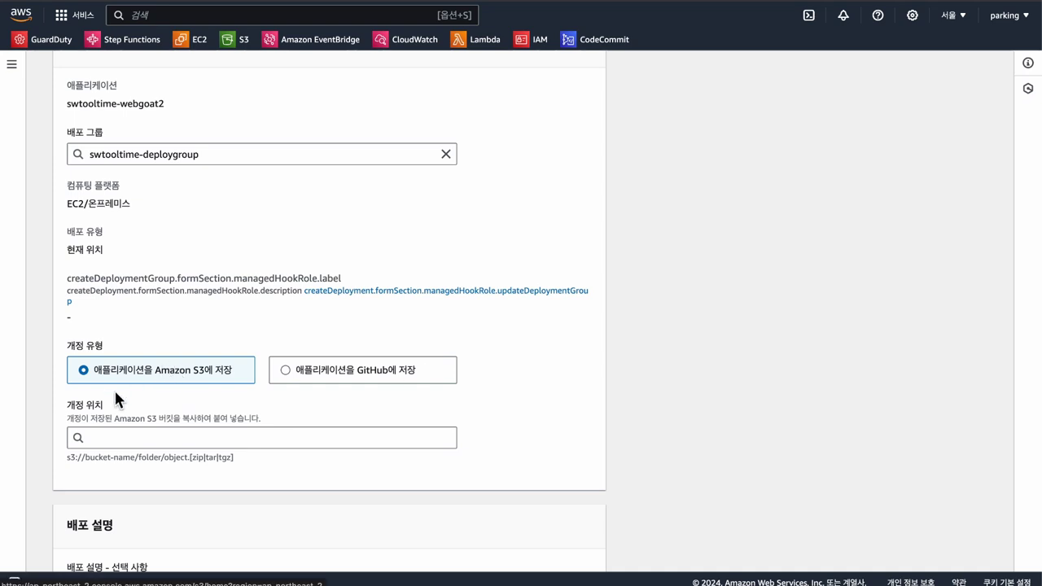
# Step: Set revision location s3://swtooltime-bucket/swtooltime-artifact.zip as a .zip and create the deployment
pyautogui.scroll(-2, 128, 423)
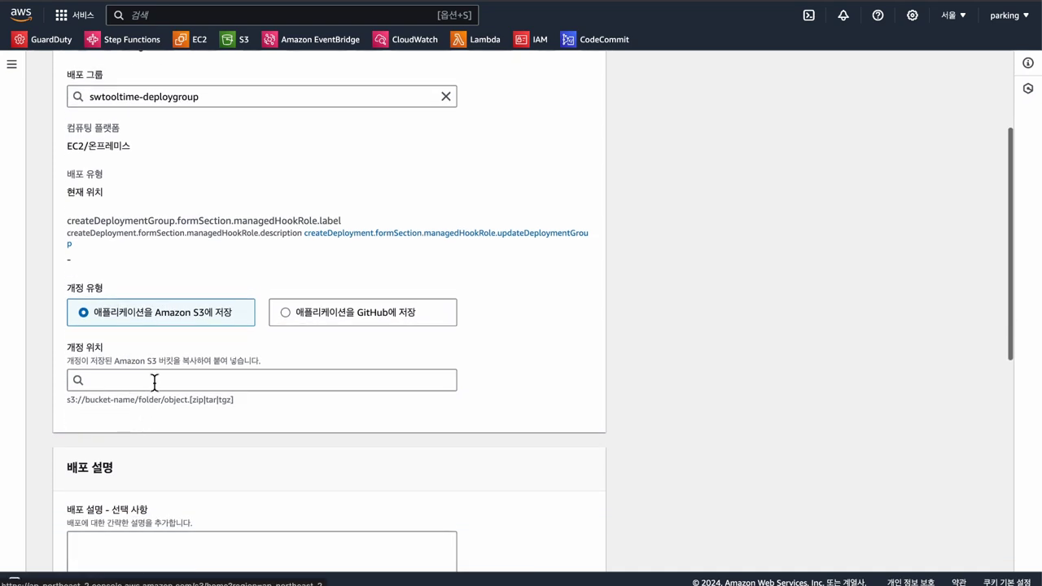
pyautogui.click(172, 386)
pyautogui.write('d')
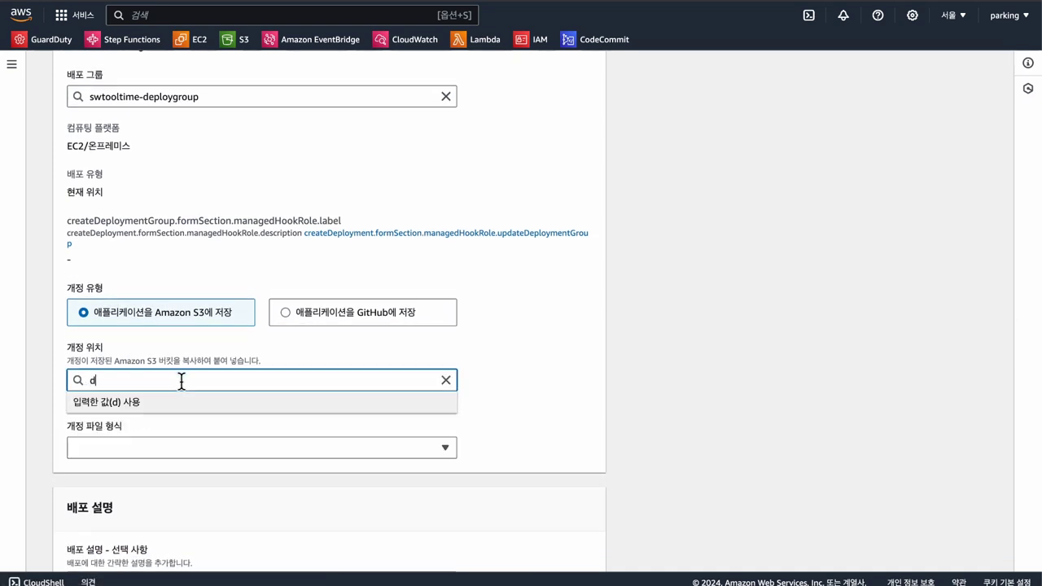
pyautogui.press('super+a')
pyautogui.press('super+v')
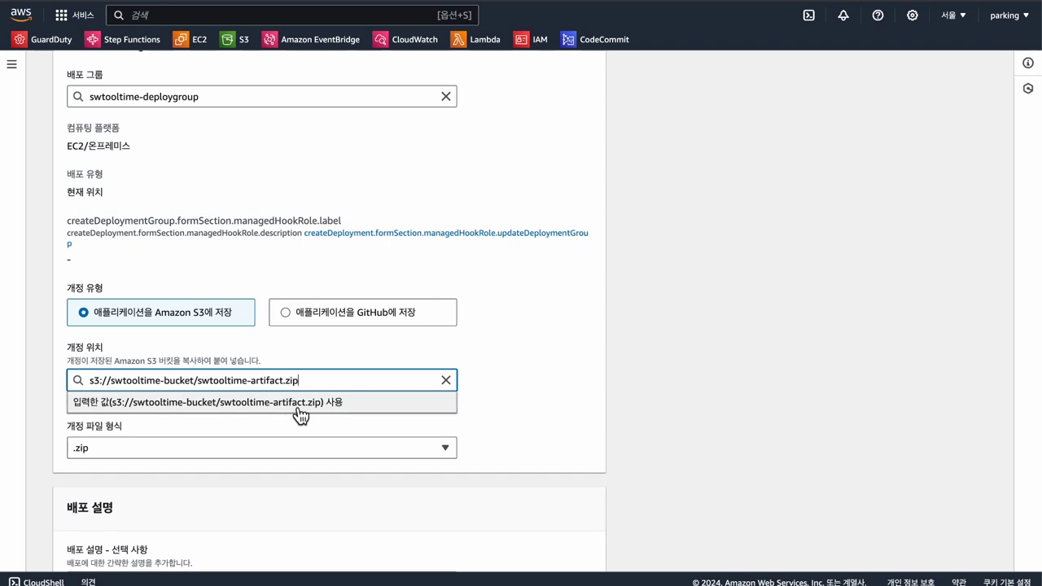
pyautogui.click(289, 403)
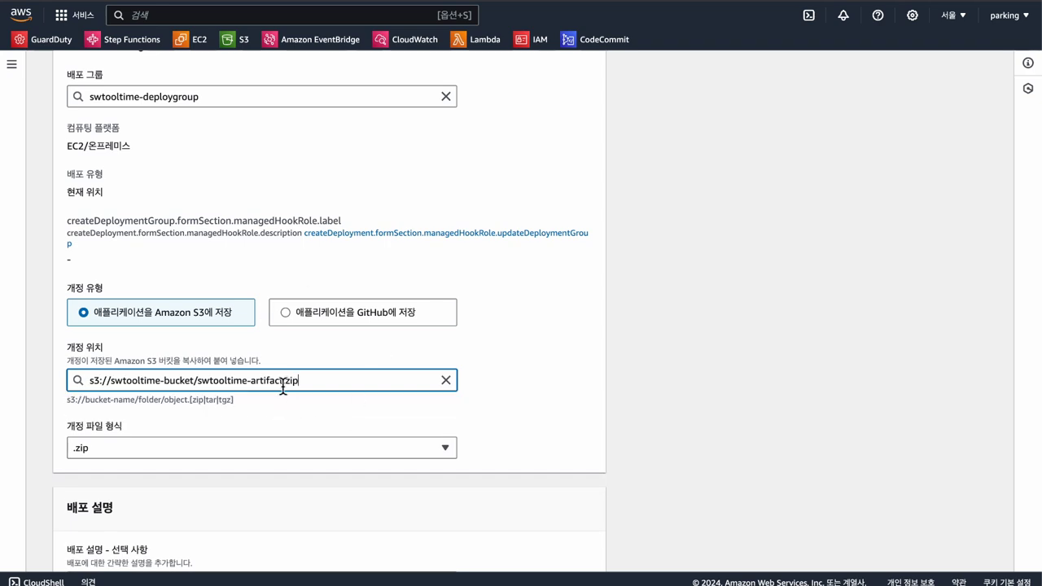
pyautogui.scroll(-5, 289, 456)
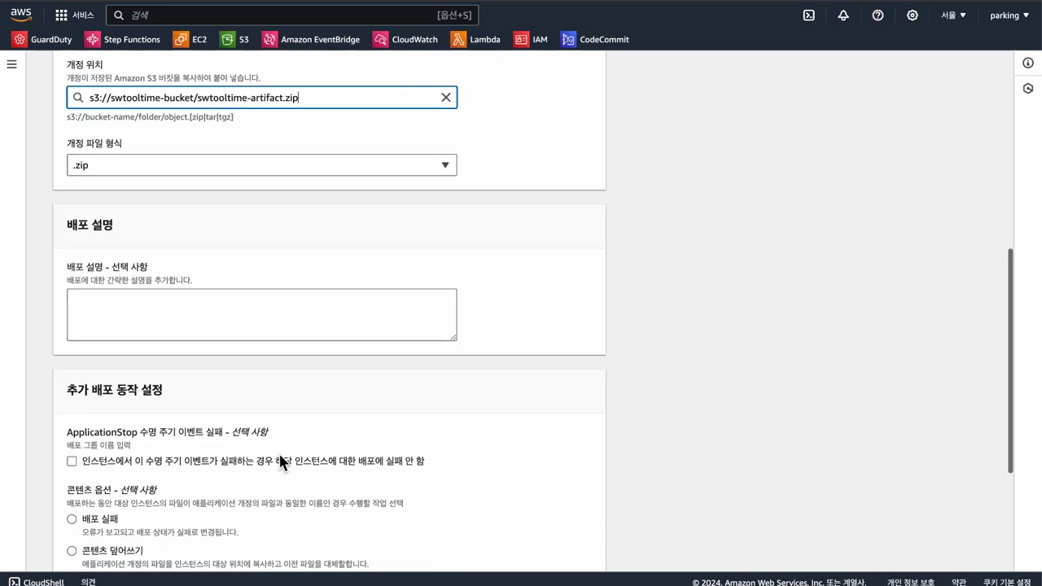
pyautogui.scroll(-2, 284, 521)
pyautogui.scroll(-2, 308, 448)
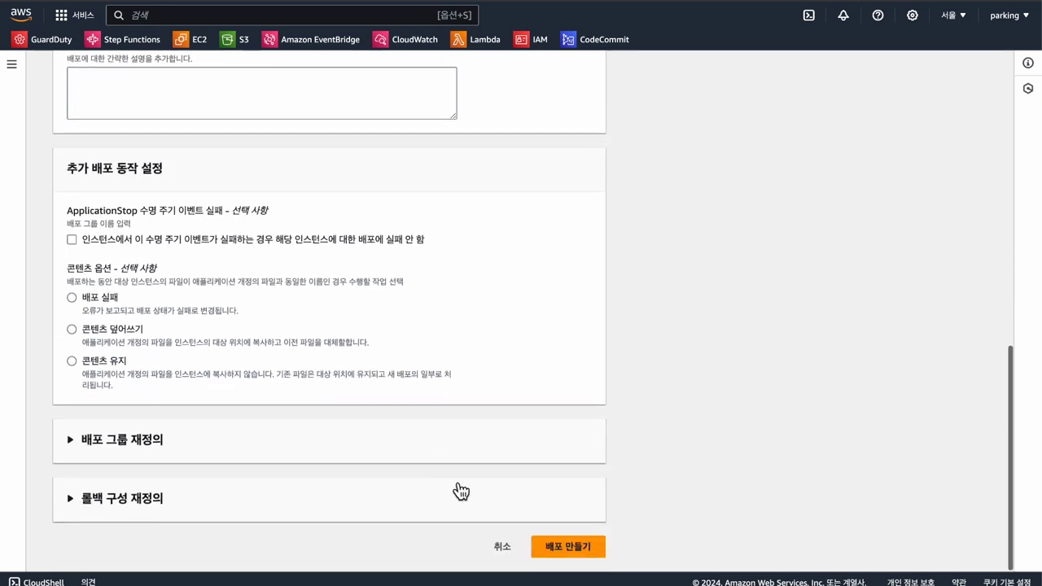
pyautogui.click(562, 553)
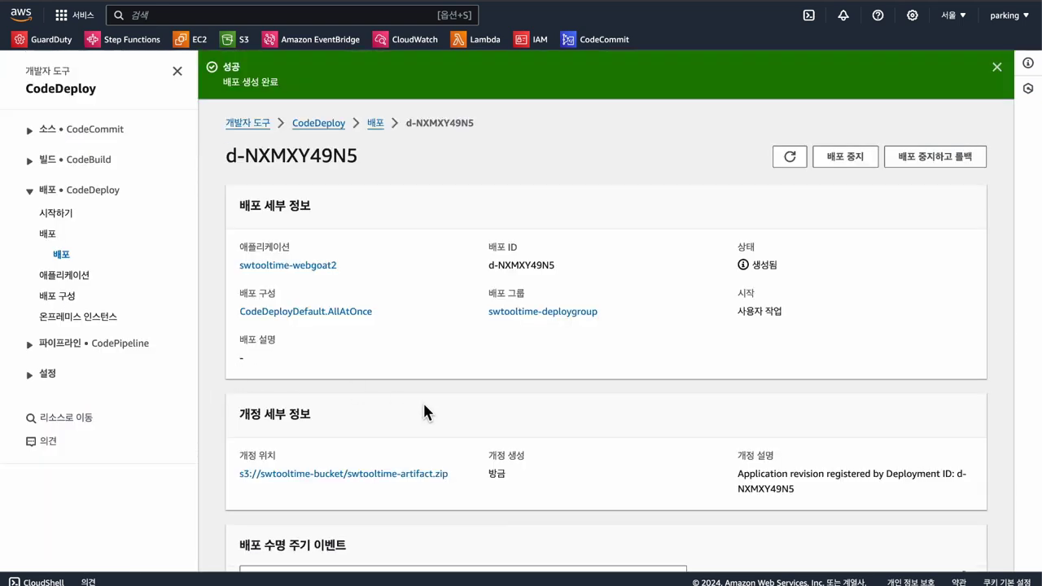
# Step: Refresh deployment d-NXMXY49N5 to show it in progress, then view the instance's lifecycle events
pyautogui.click(789, 156)
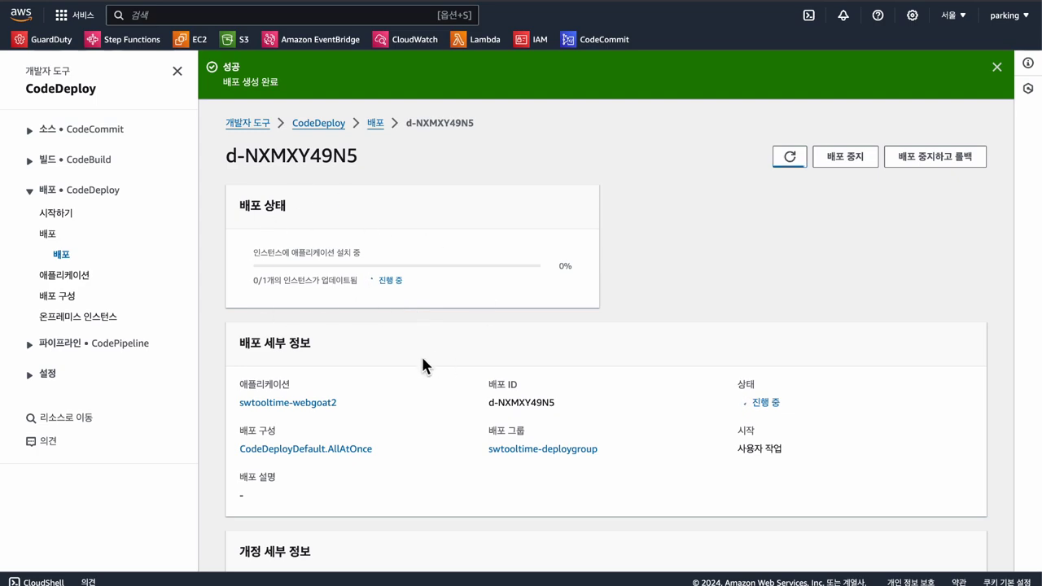
pyautogui.scroll(-3, 422, 359)
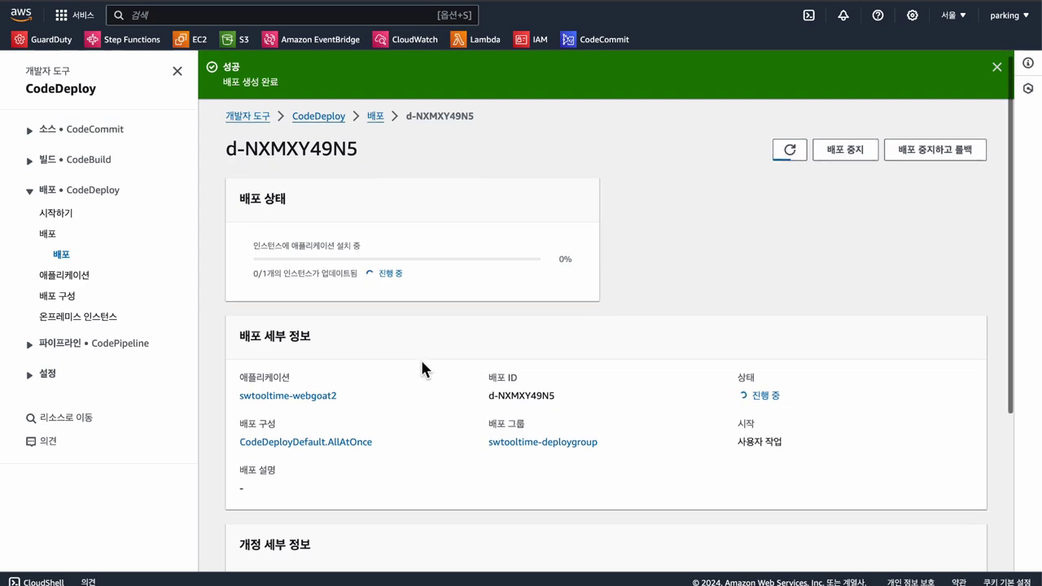
pyautogui.scroll(3, 400, 500)
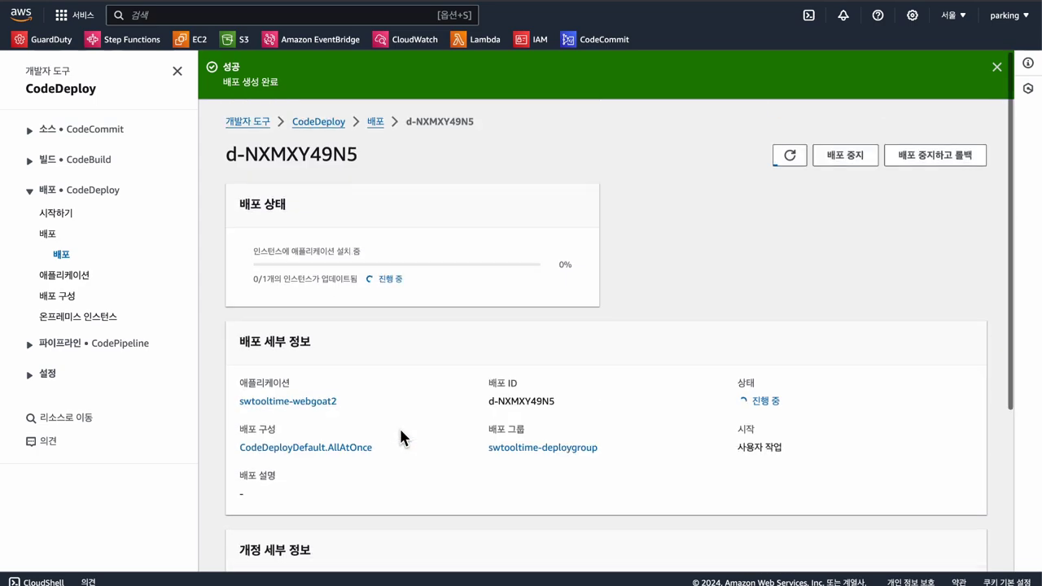
pyautogui.scroll(-3, 453, 537)
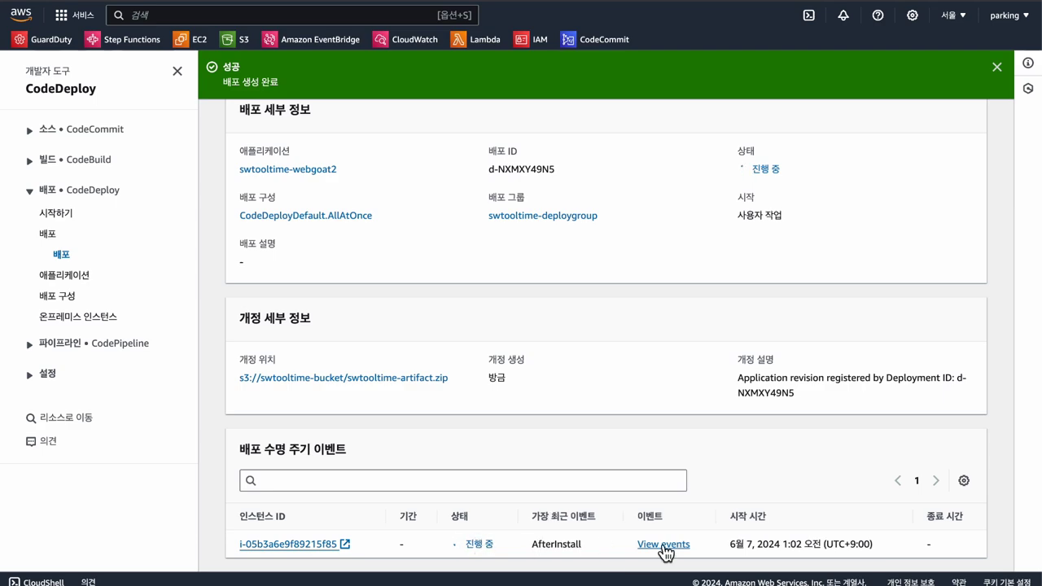
pyautogui.click(665, 545)
pyautogui.scroll(-3, 493, 436)
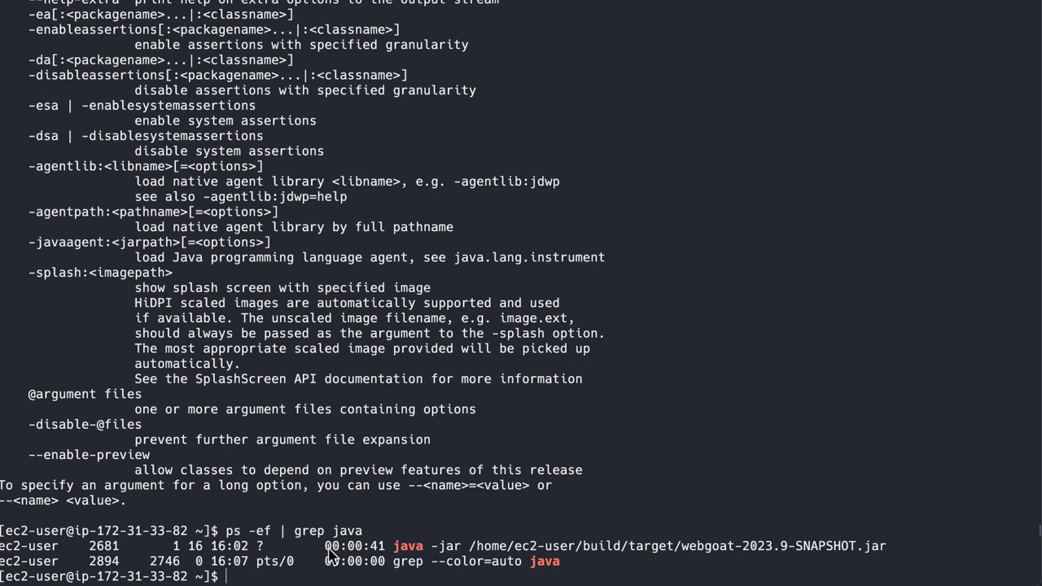
# Step: Highlight the java -jar webgoat-2023.9-SNAPSHOT.jar line in the ps -ef | grep java output
pyautogui.moveTo(394, 547); pyautogui.dragTo(892, 550)
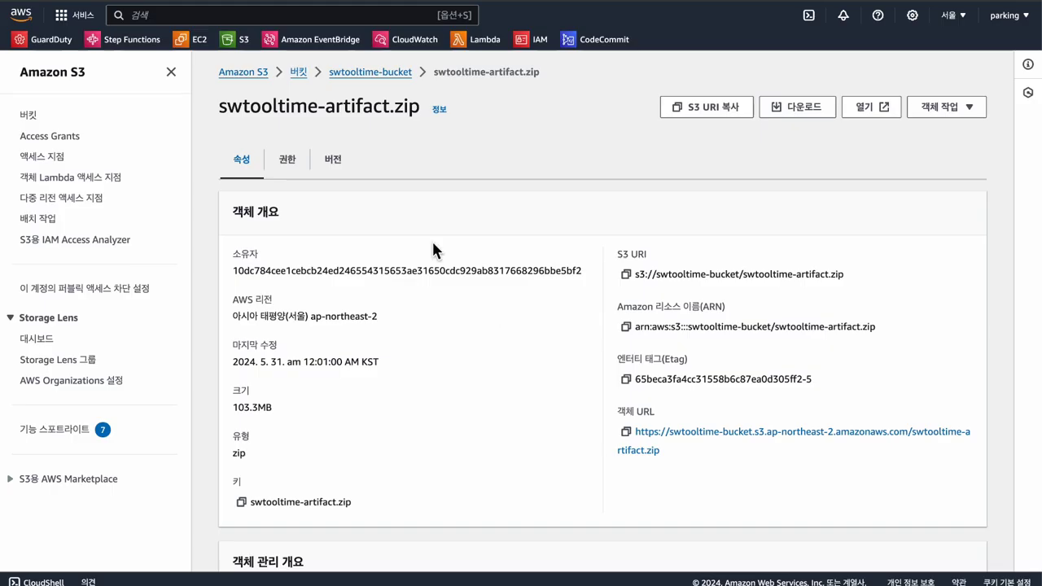
# Step: Copy public IPv4 address 15.164.50.203 from the running swtooltime-deploy1 instance summary in EC2
pyautogui.click(175, 41)
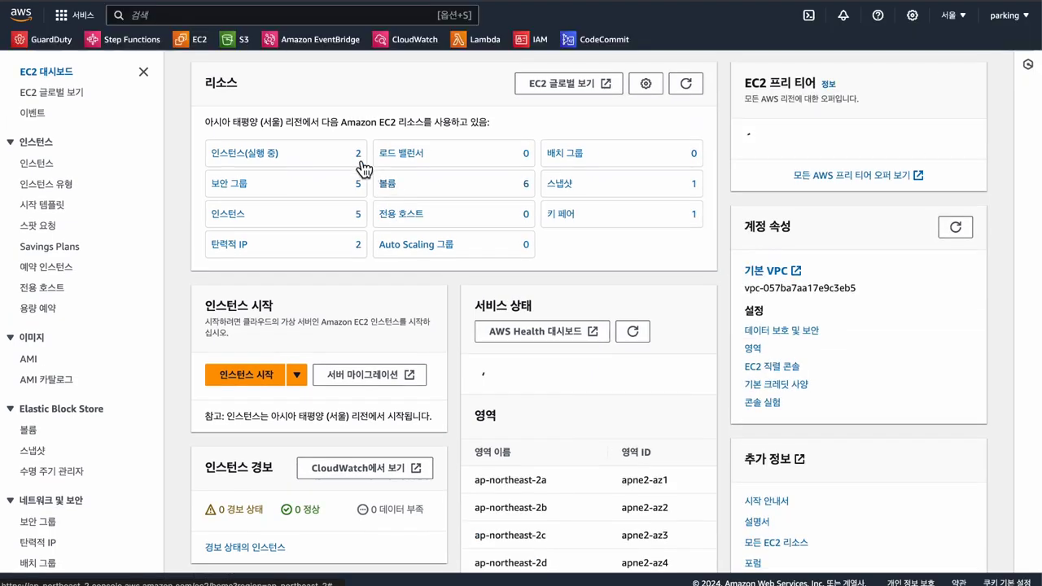
pyautogui.click(355, 154)
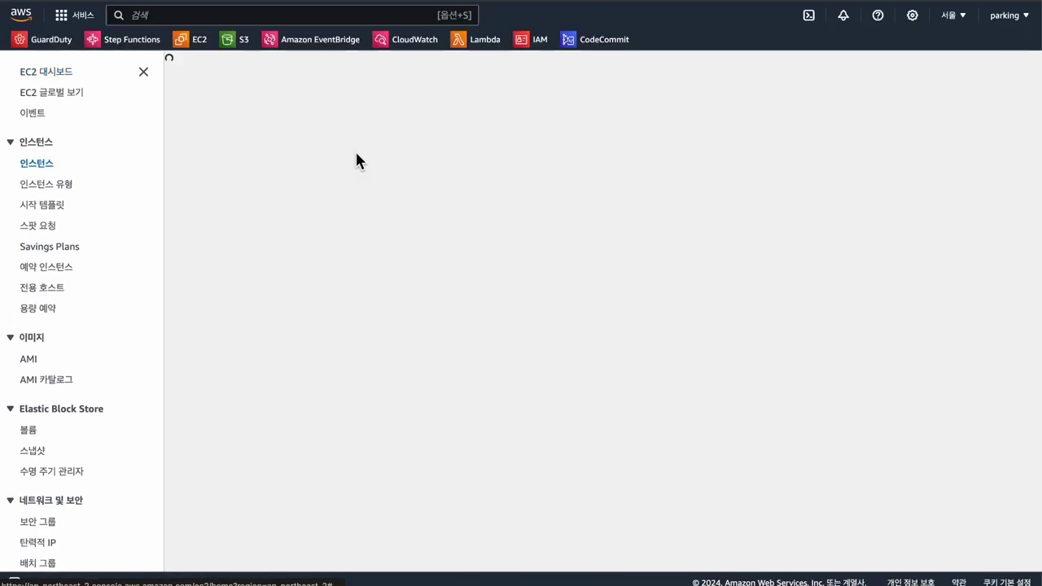
pyautogui.click(393, 193)
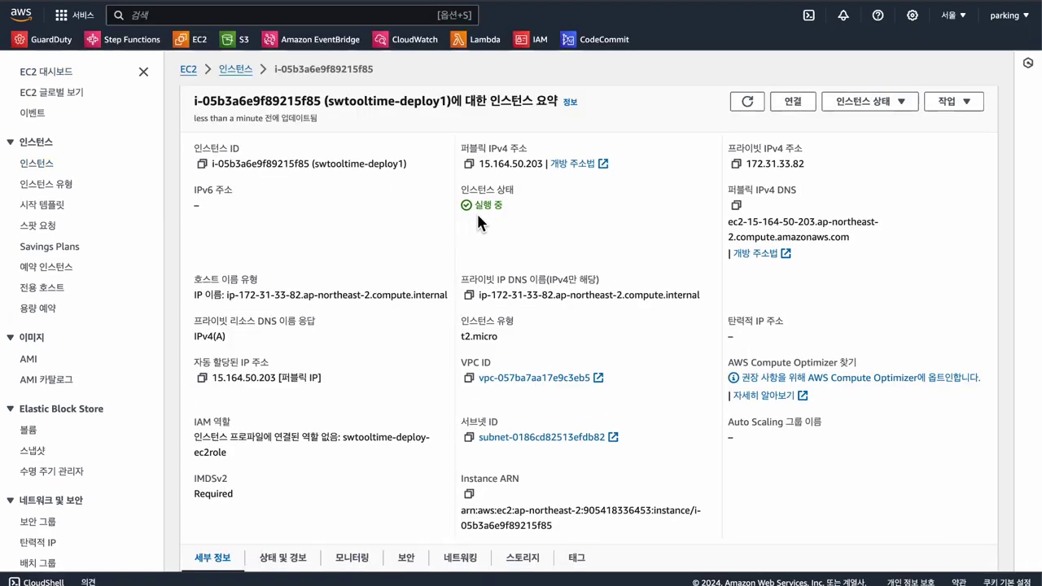
pyautogui.click(469, 163)
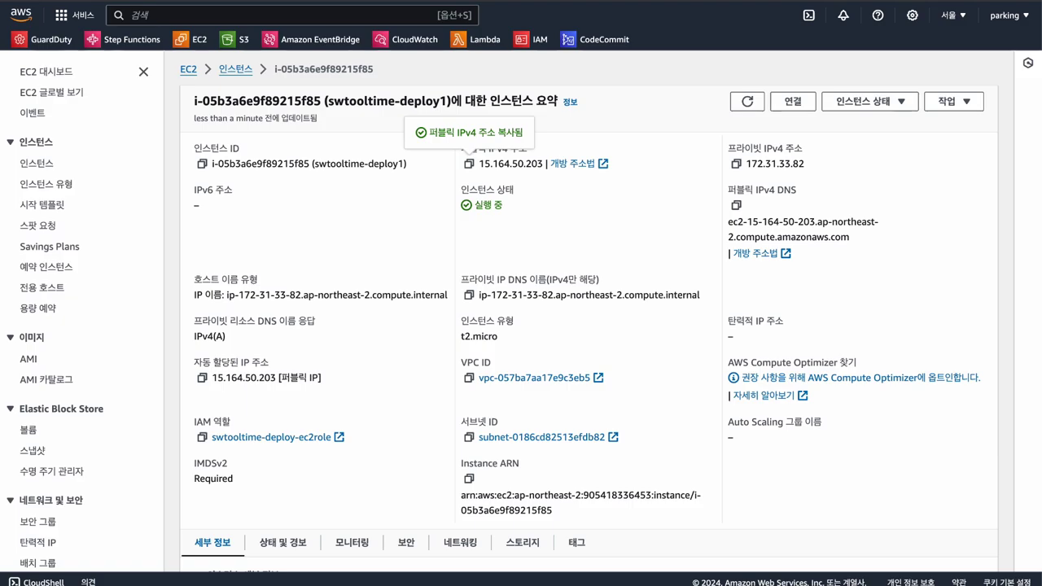
# Step: In a new tab, load 15.164.50.203:8080, then go to 15.164.50.203:8080/WebGoat/login
pyautogui.press('super+t')
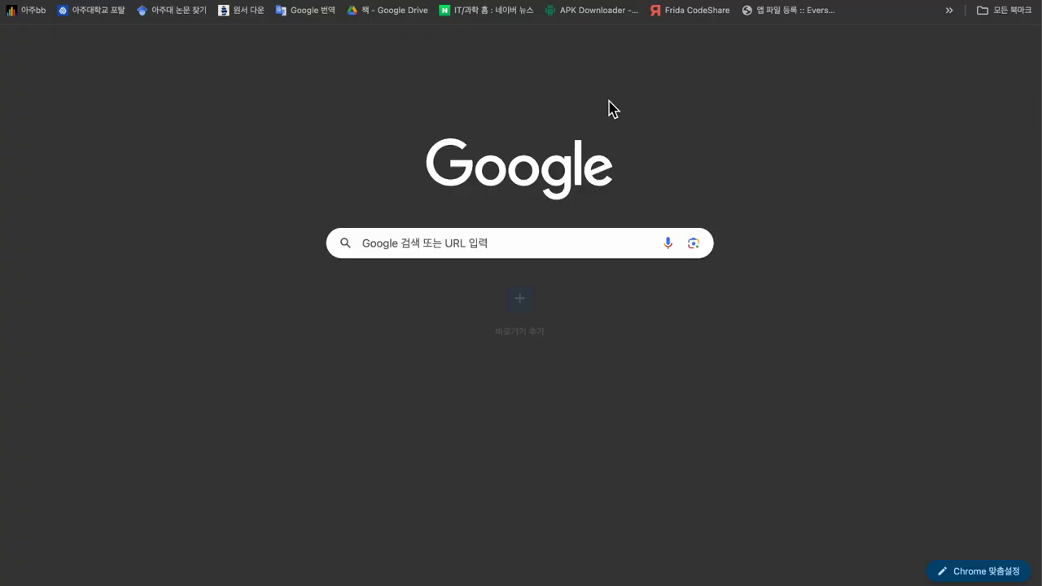
pyautogui.press('super+v')
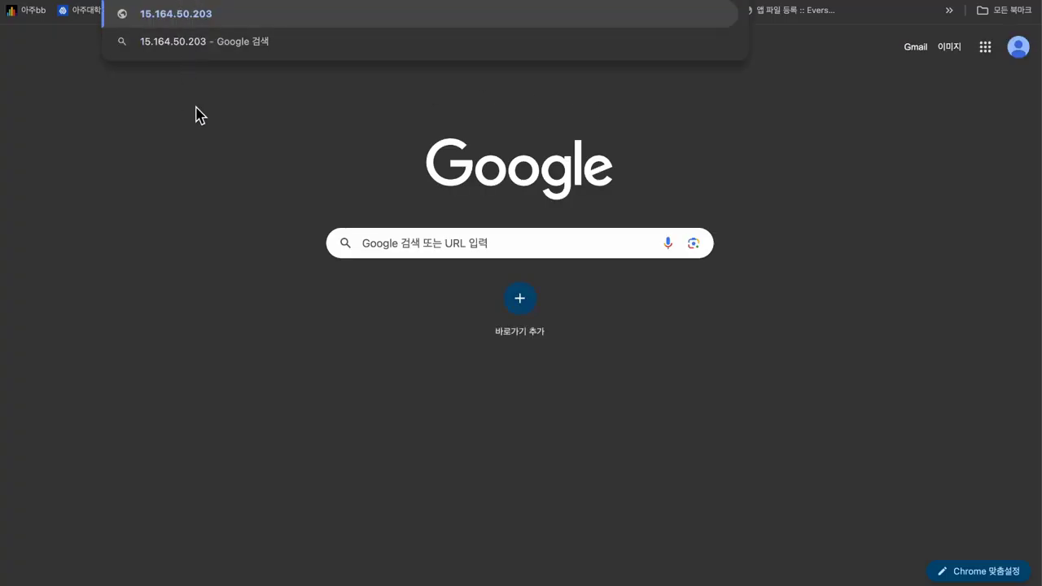
pyautogui.write(':8080')
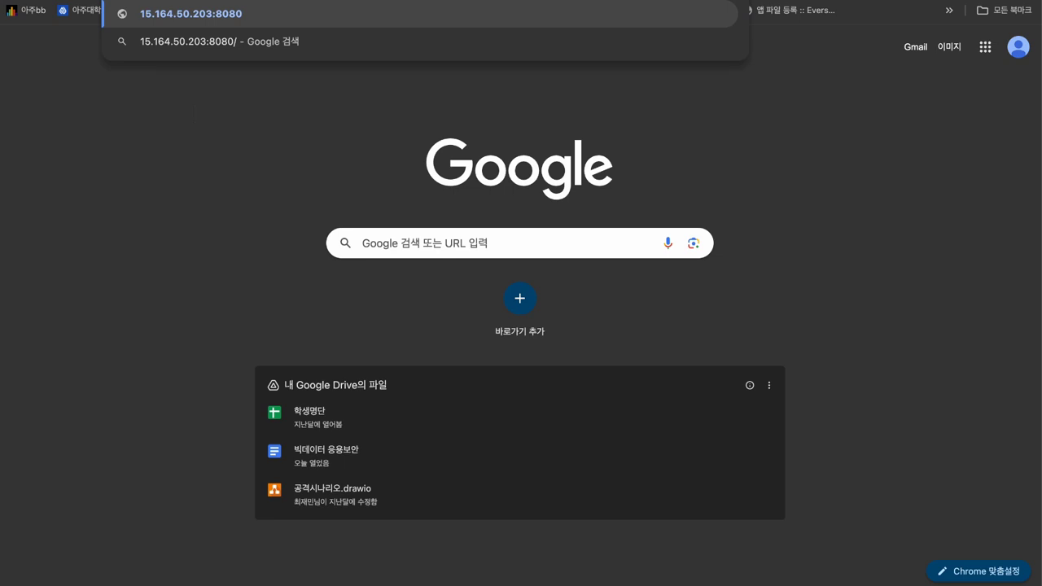
pyautogui.press('Return')
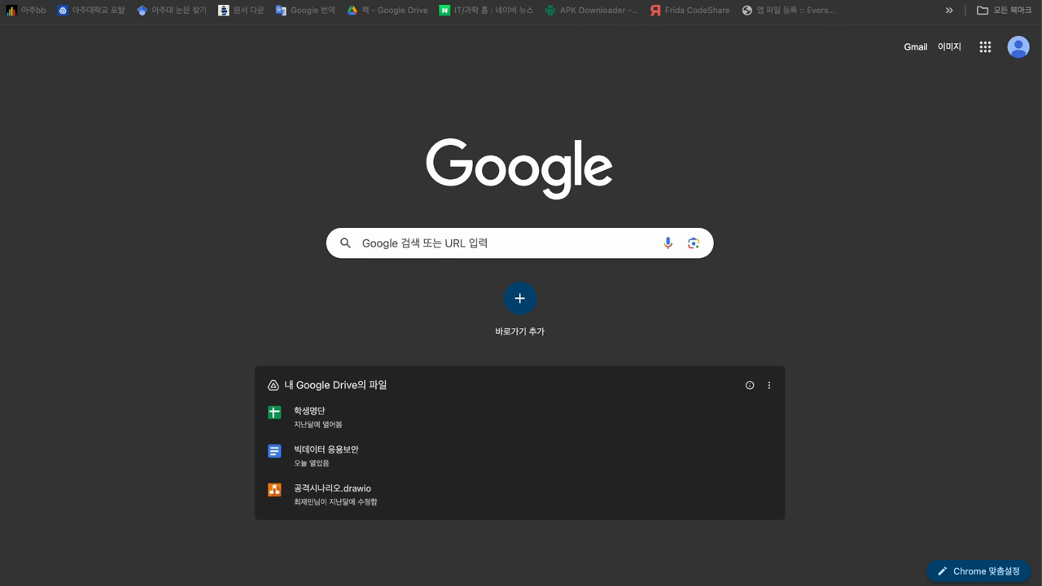
pyautogui.press('super+l')
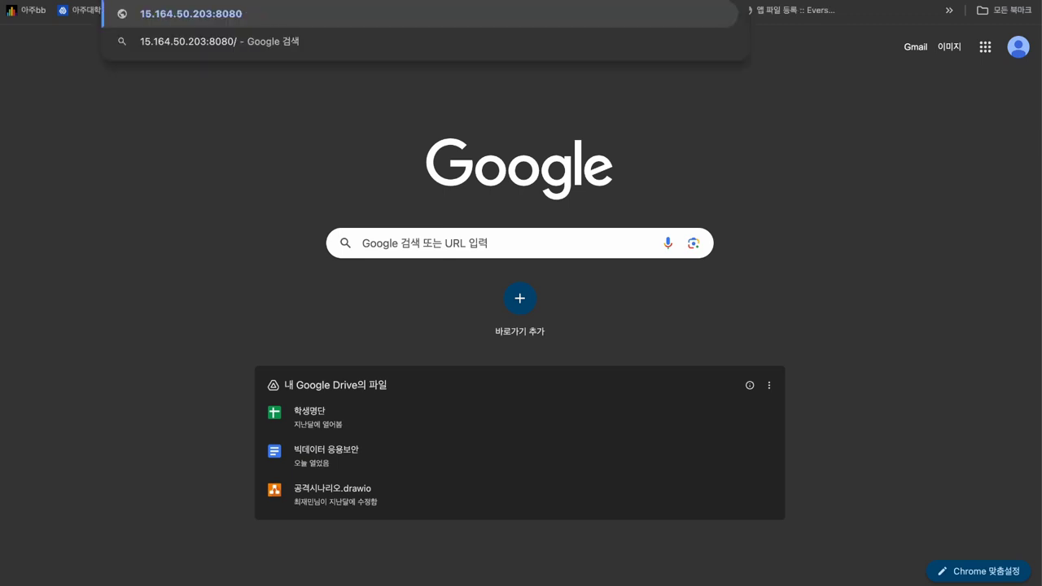
pyautogui.write('/WebGoat/login')
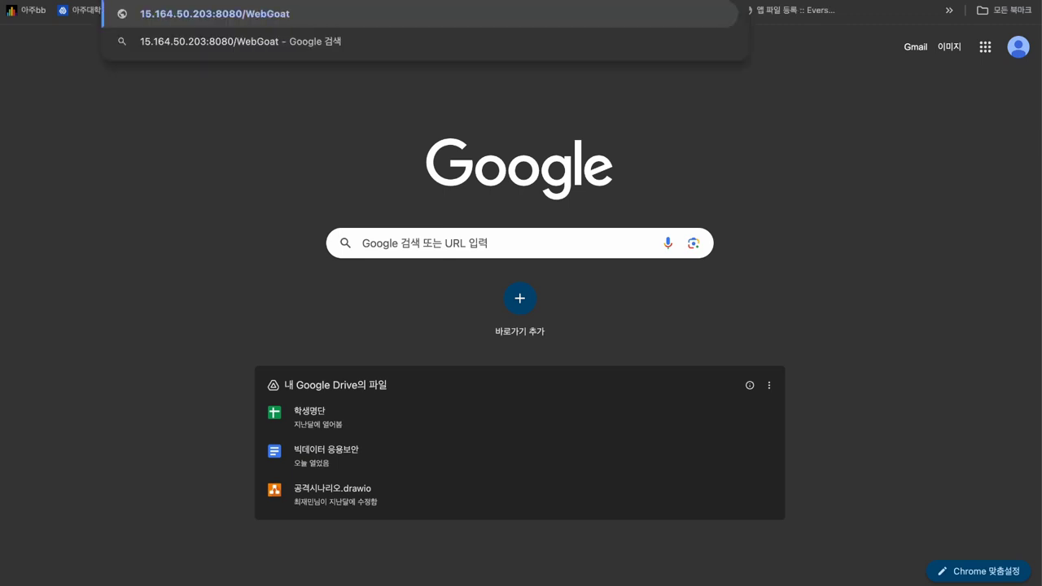
pyautogui.press('Return')
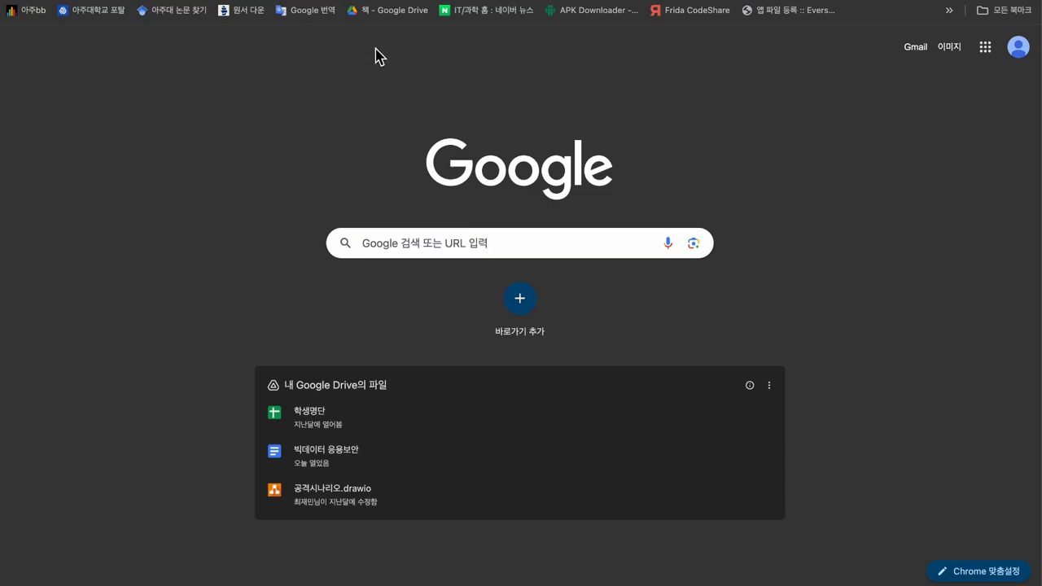